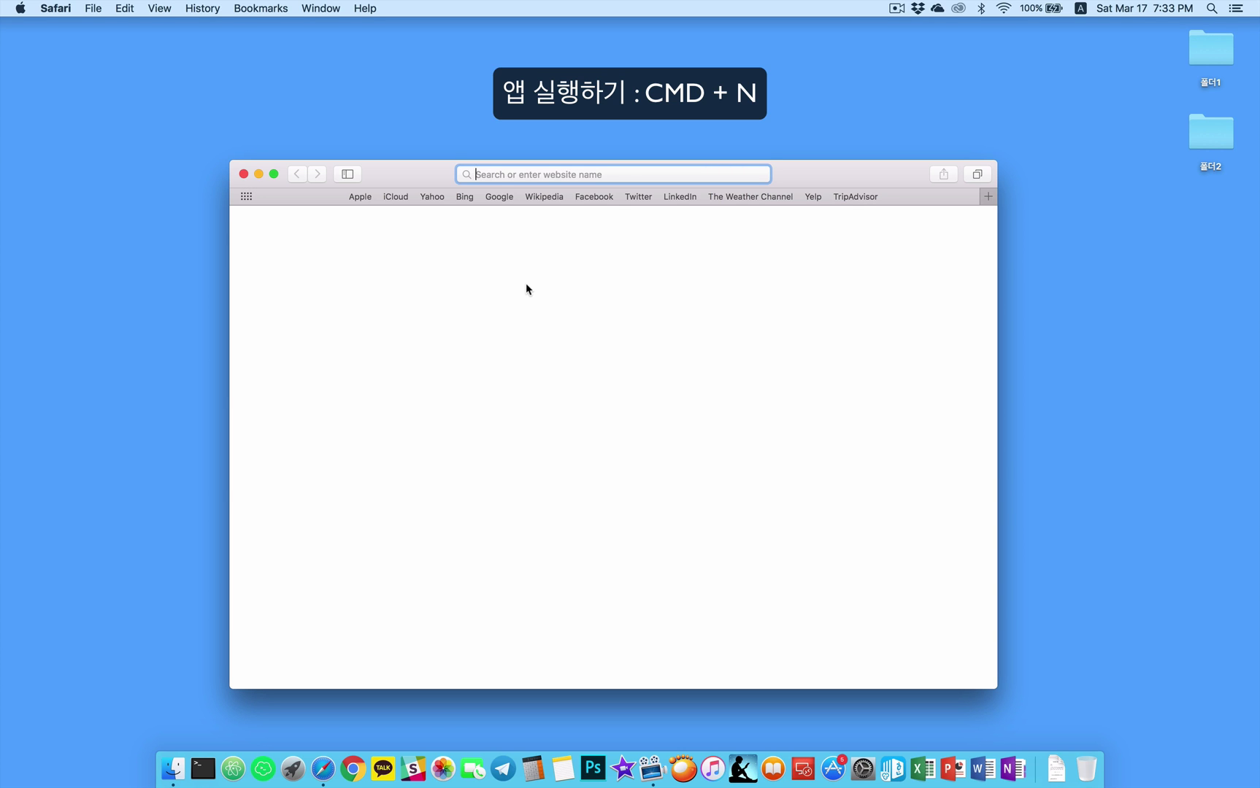
- Open three additional blank Safari windows
{"action": "key", "text": "super+n"}
{"action": "key", "text": "super+n"}
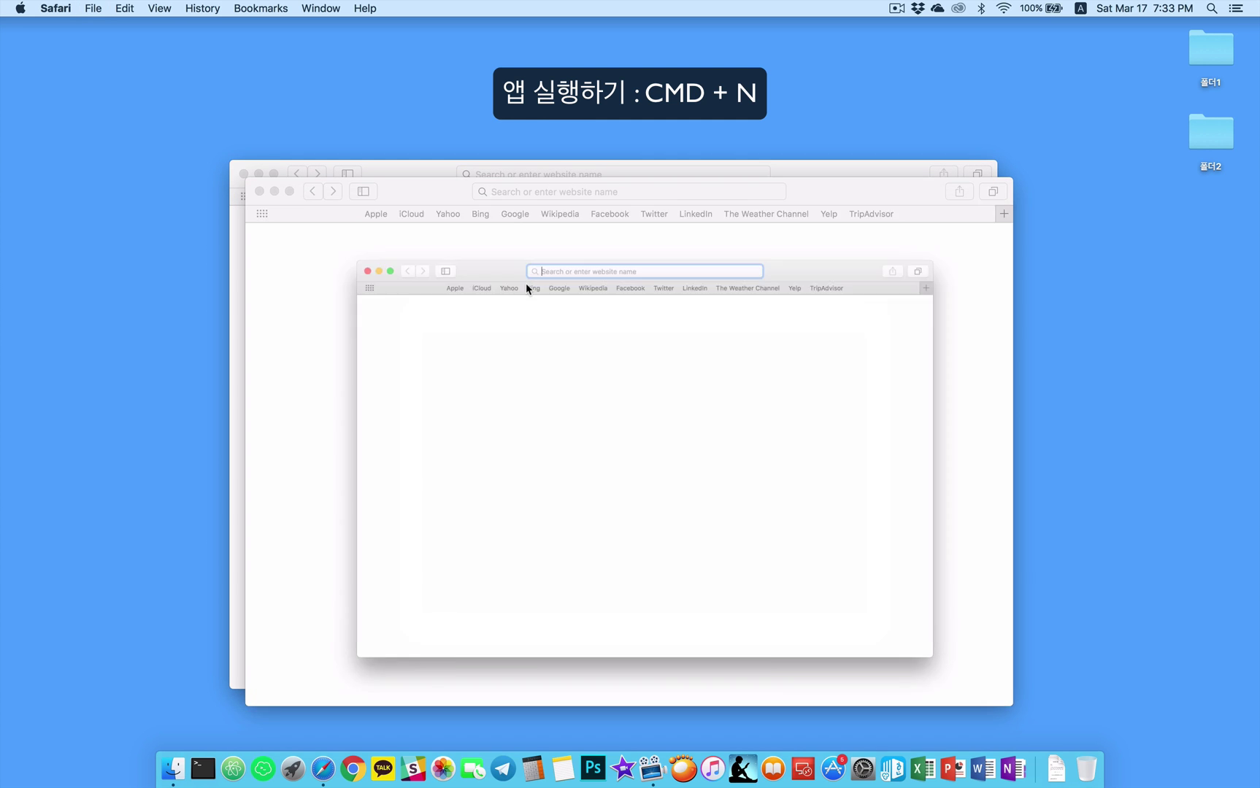
{"action": "key", "text": "super+n"}
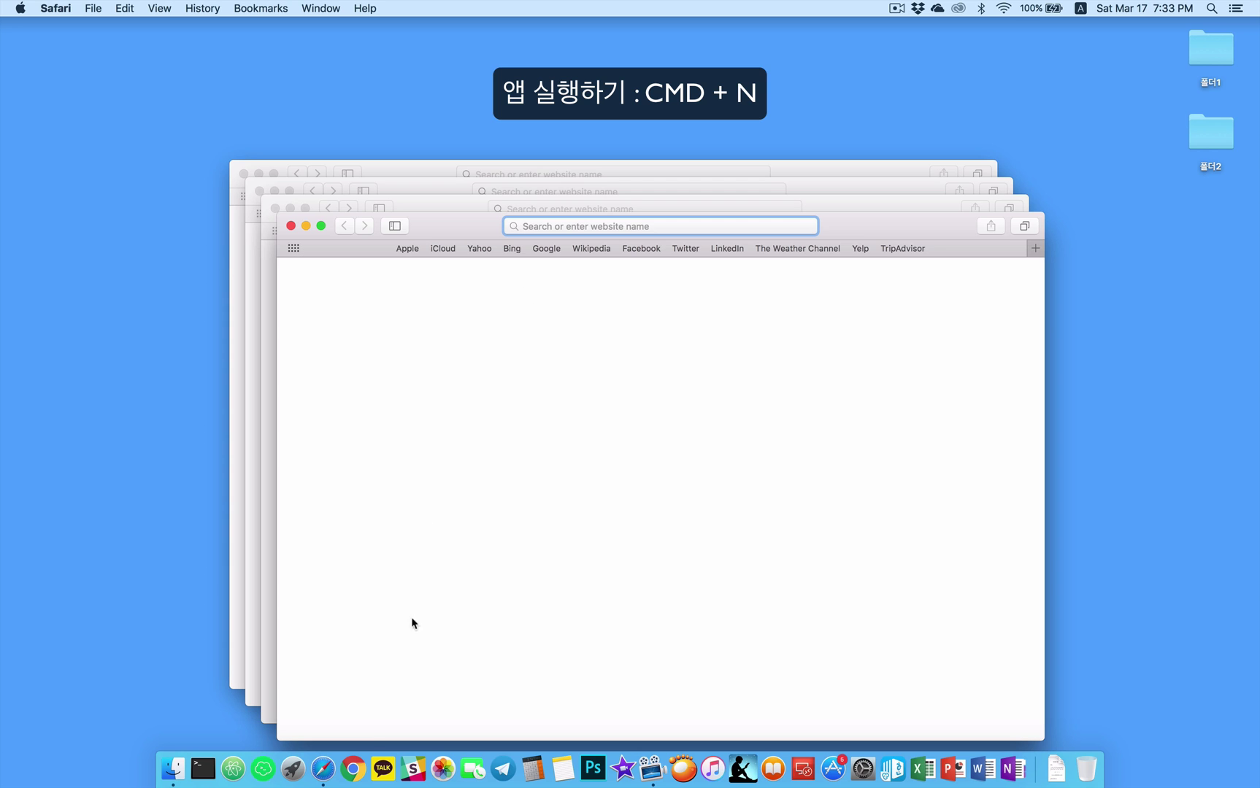
- Switch to Google Chrome and open two additional browser windows
{"action": "left_click", "coordinate": [358, 768]}
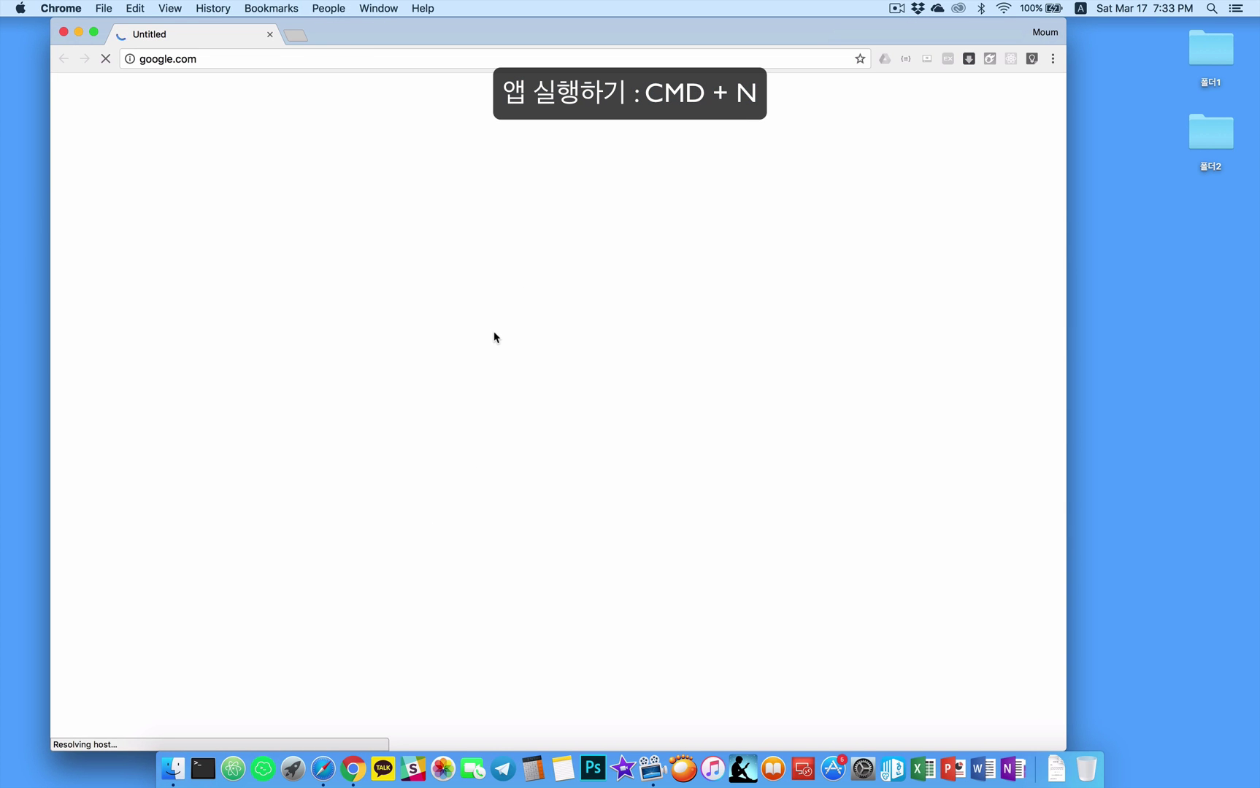
{"action": "key", "text": "super+n"}
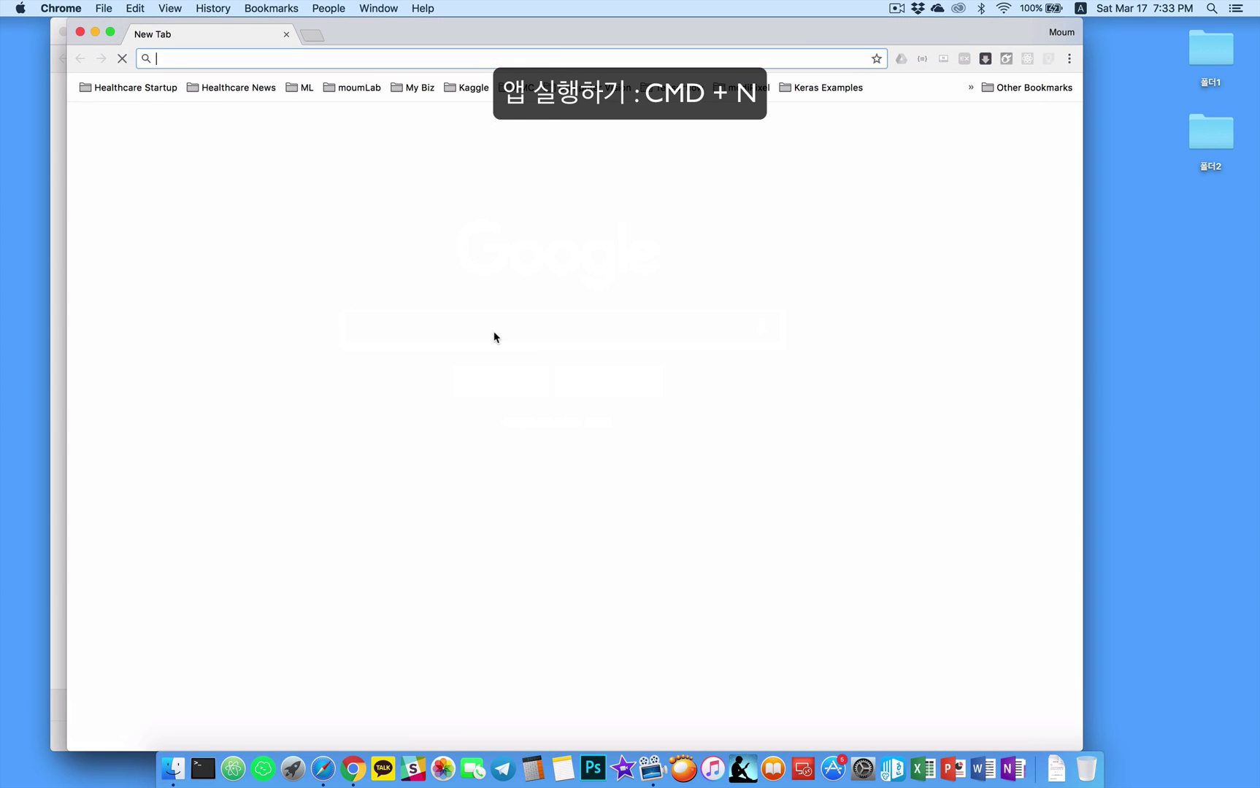
{"action": "key", "text": "super+n"}
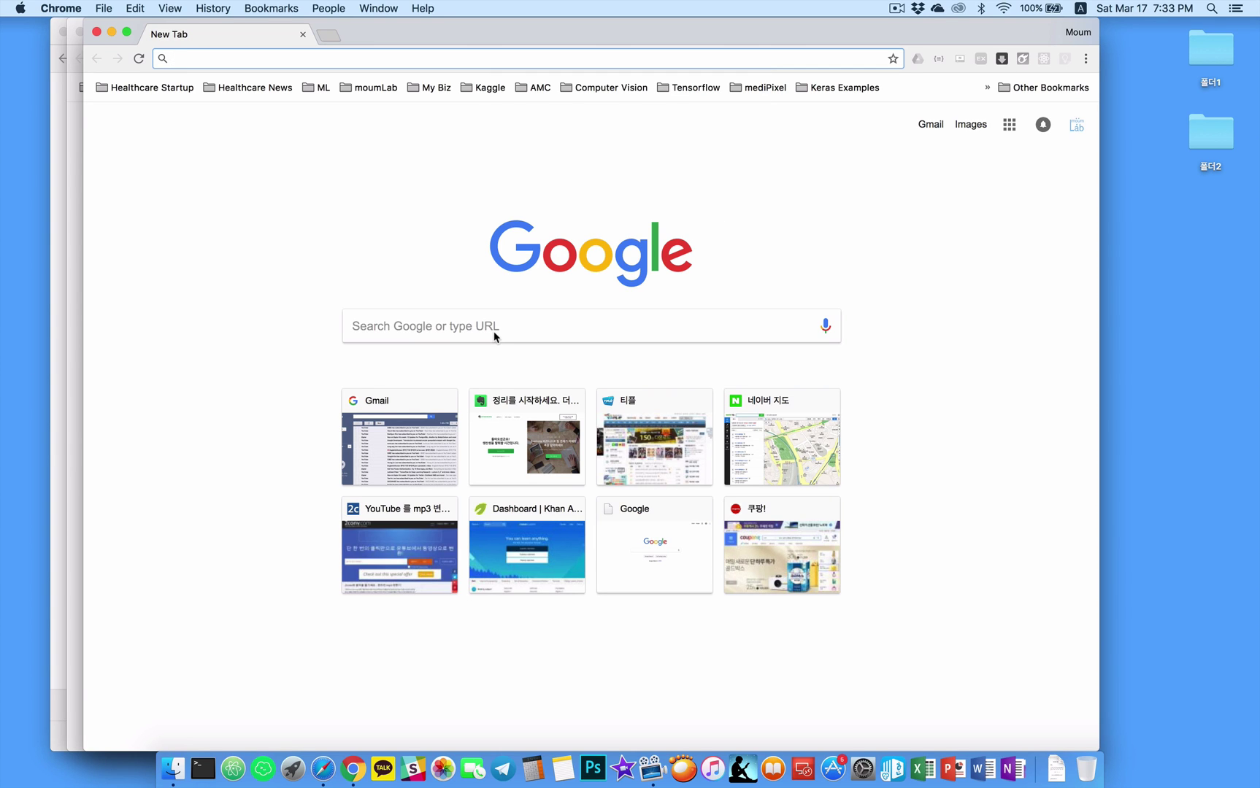
- Switch to Finder and open three windows showing the Desktop folder
{"action": "left_click", "coordinate": [1153, 310]}
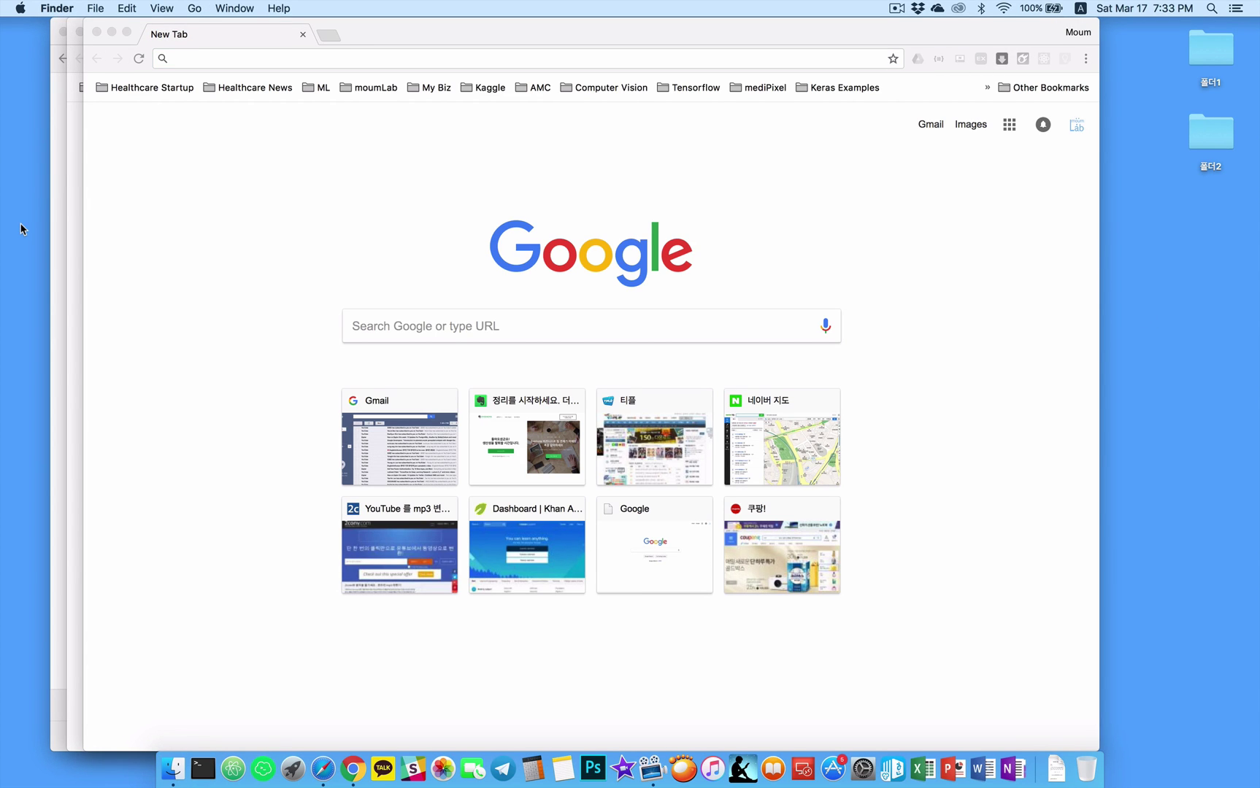
{"action": "key", "text": "super+n"}
{"action": "key", "text": "super+n"}
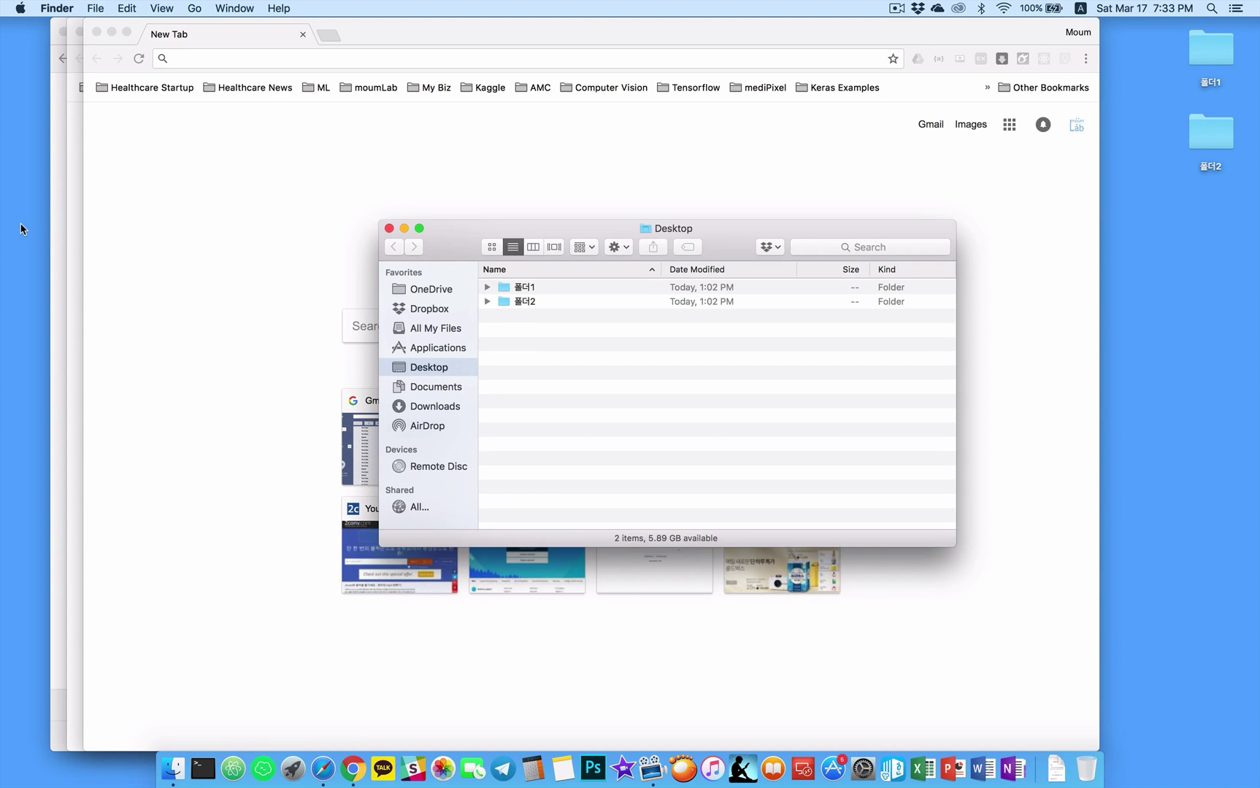
{"action": "key", "text": "super+n"}
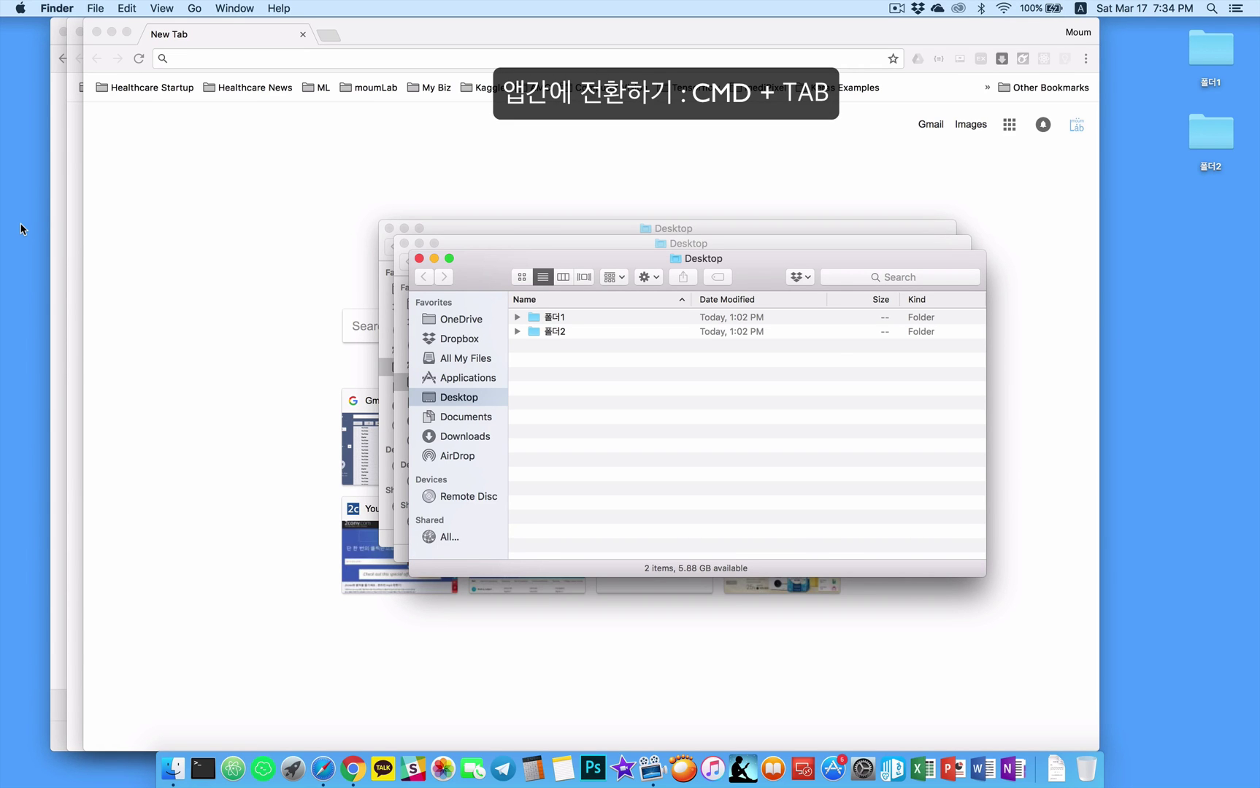
- Cycle through the running applications in the app switcher and switch to Safari
{"action": "key", "text": "super+Tab"}
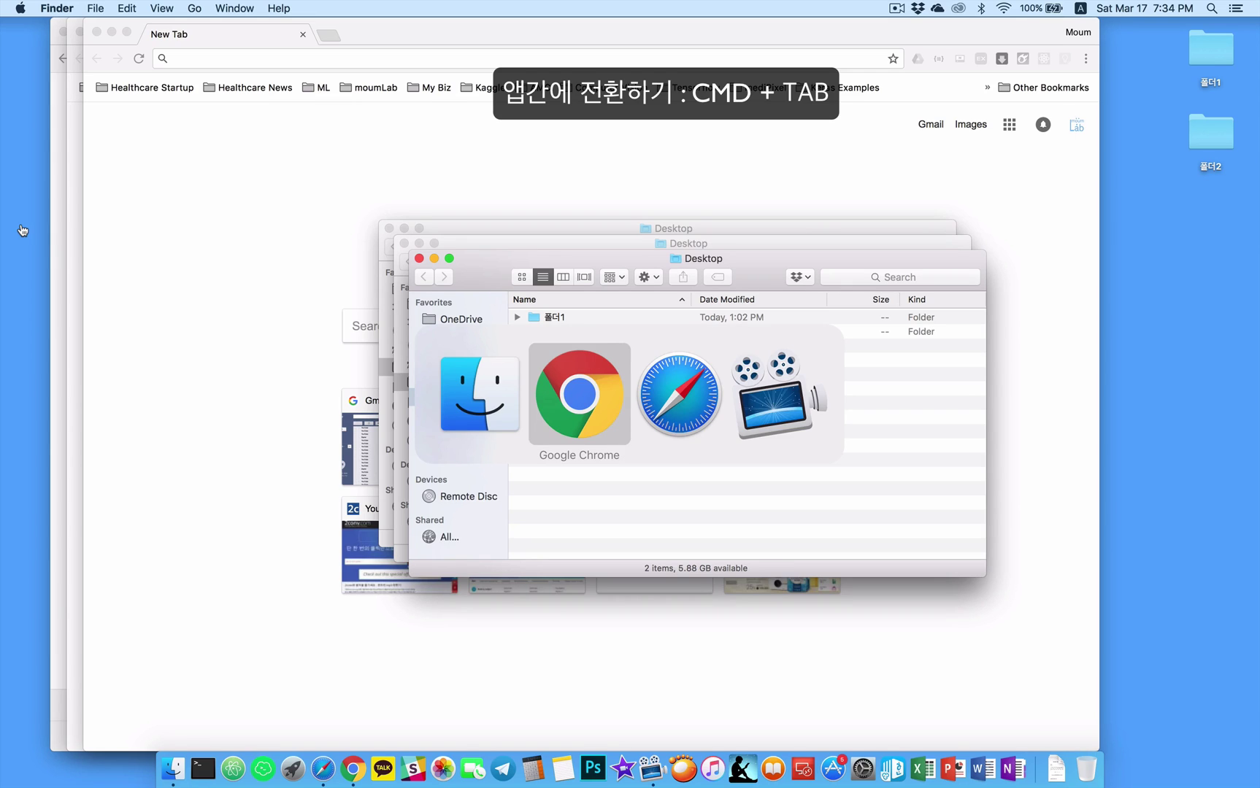
{"action": "key", "text": "super+Tab"}
{"action": "key", "text": "super+Tab"}
{"action": "key", "text": "super+Tab"}
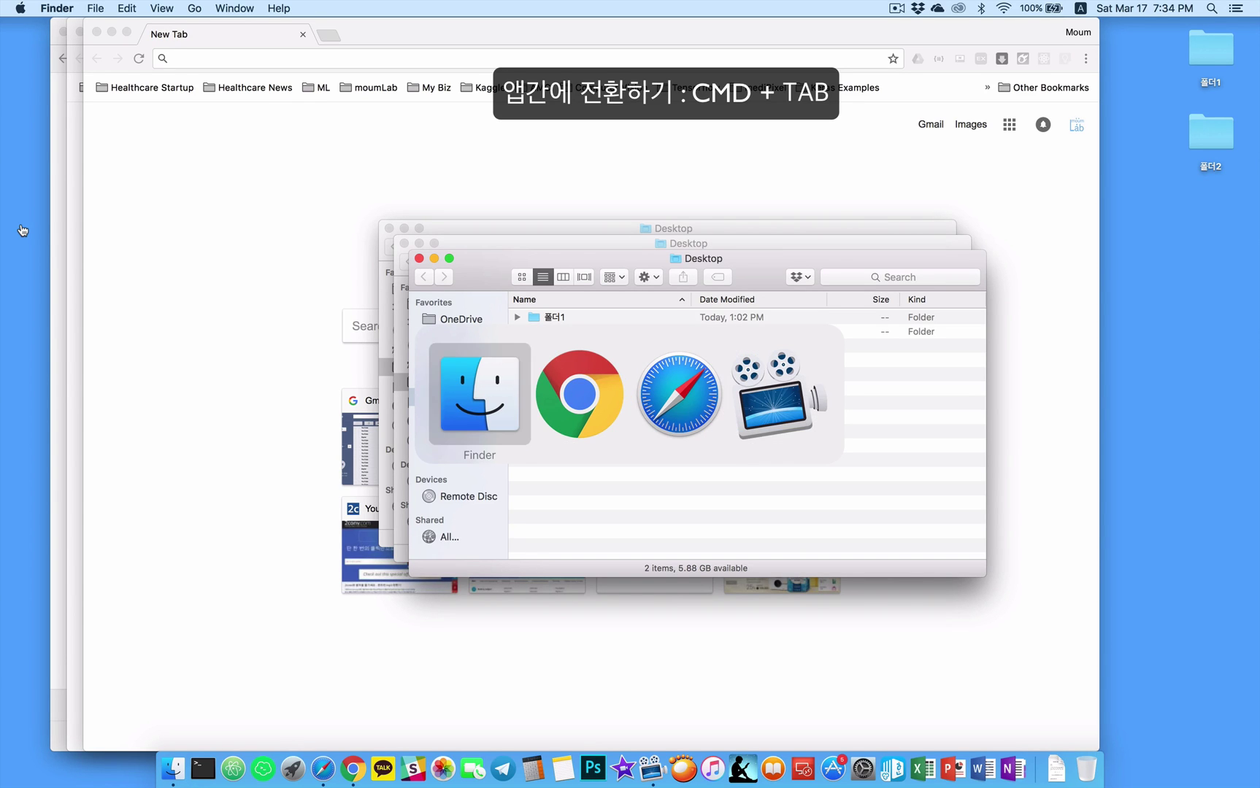
{"action": "key", "text": "super+Tab"}
{"action": "key", "text": "super+Tab"}
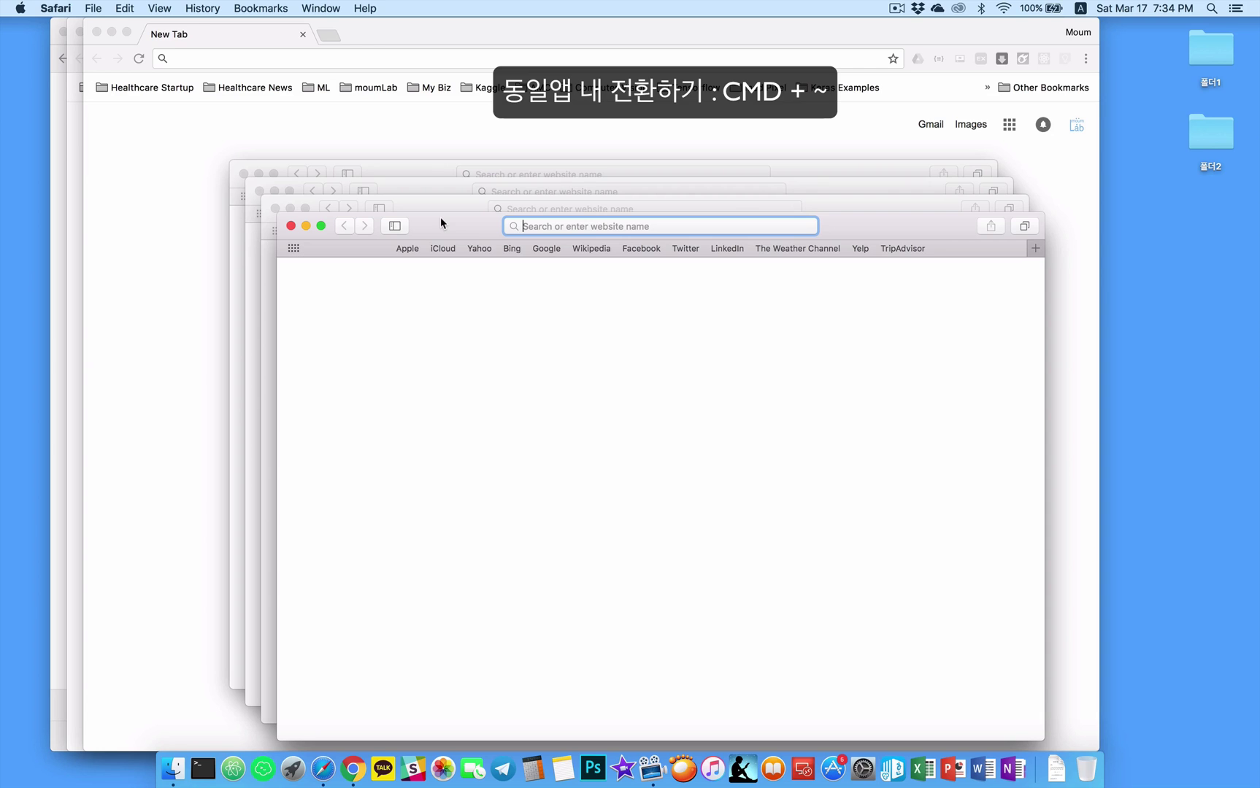
- Cycle through all the open Safari windows, bringing each one to the front
{"action": "key", "text": "super+grave"}
{"action": "key", "text": "super+grave"}
{"action": "key", "text": "super+grave"}
{"action": "key", "text": "super+grave"}
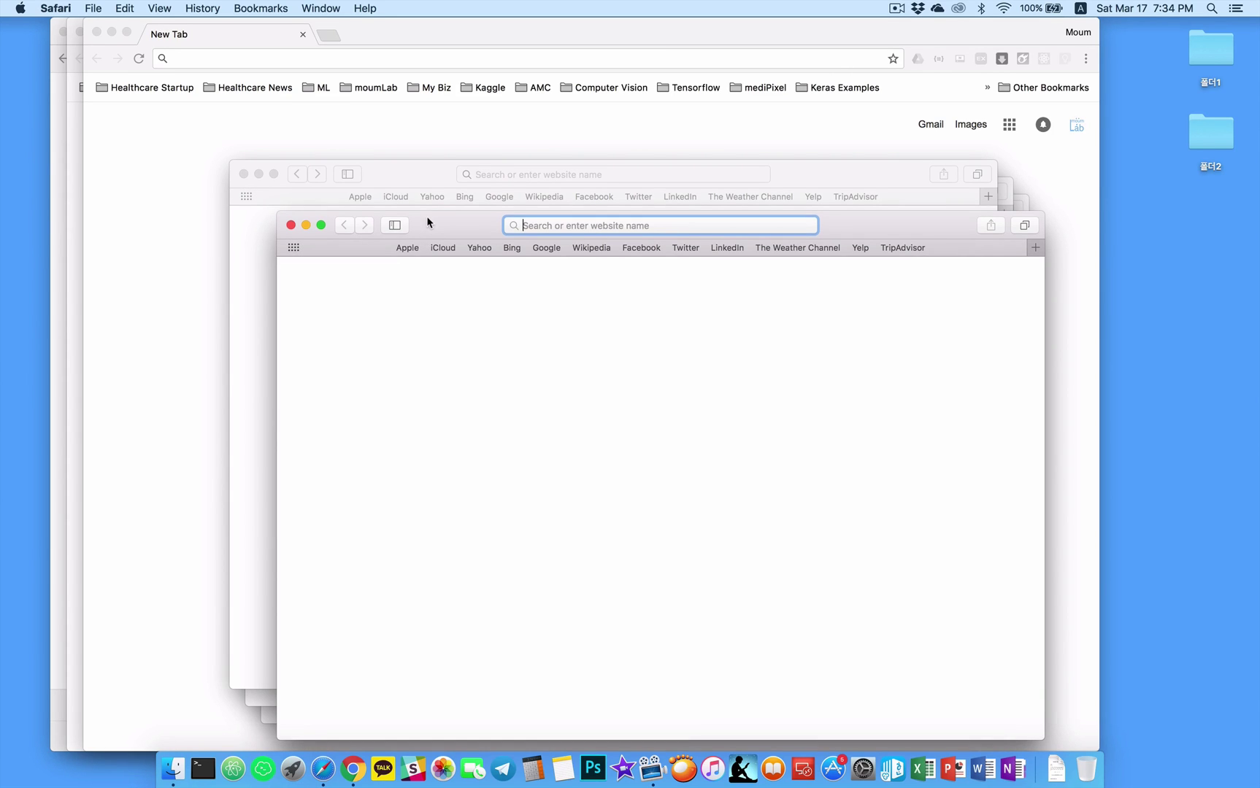
- Close the four open Safari windows one after another
{"action": "key", "text": "super+w"}
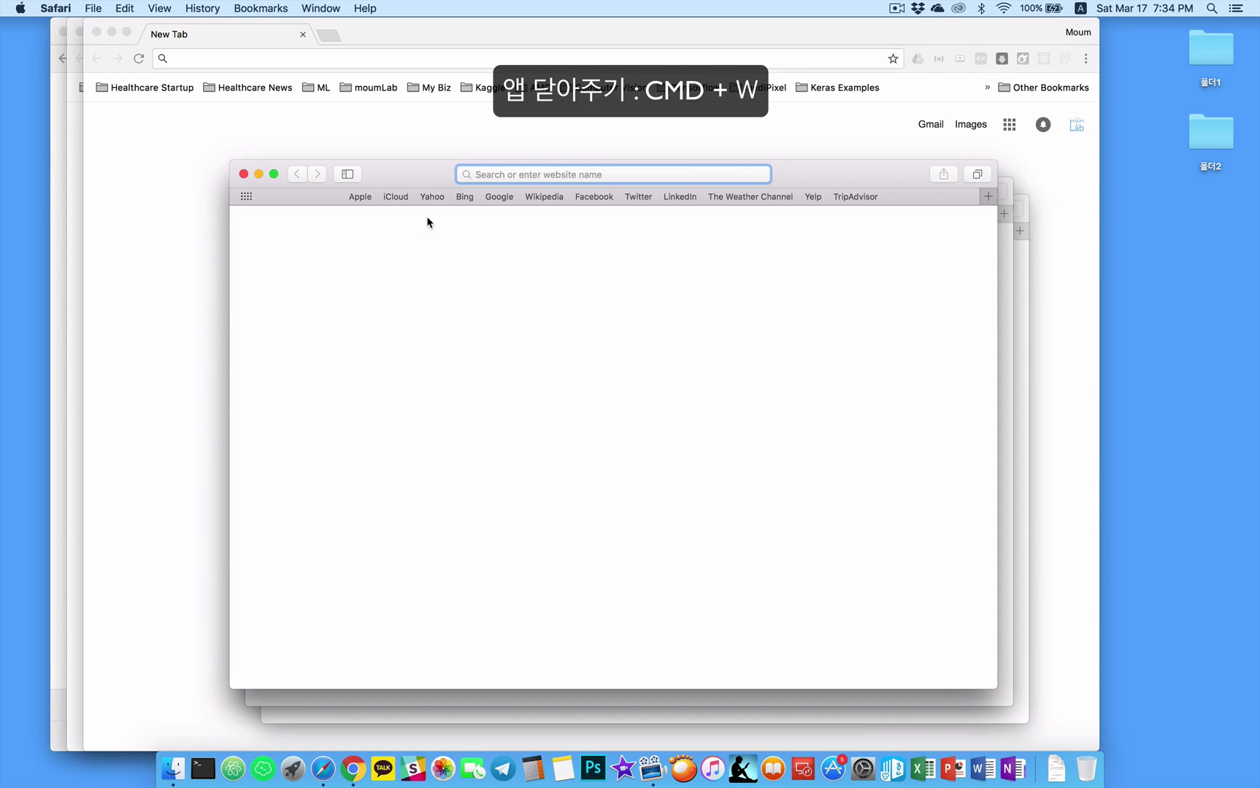
{"action": "key", "text": "super+w"}
{"action": "key", "text": "super+w"}
{"action": "key", "text": "super+w"}
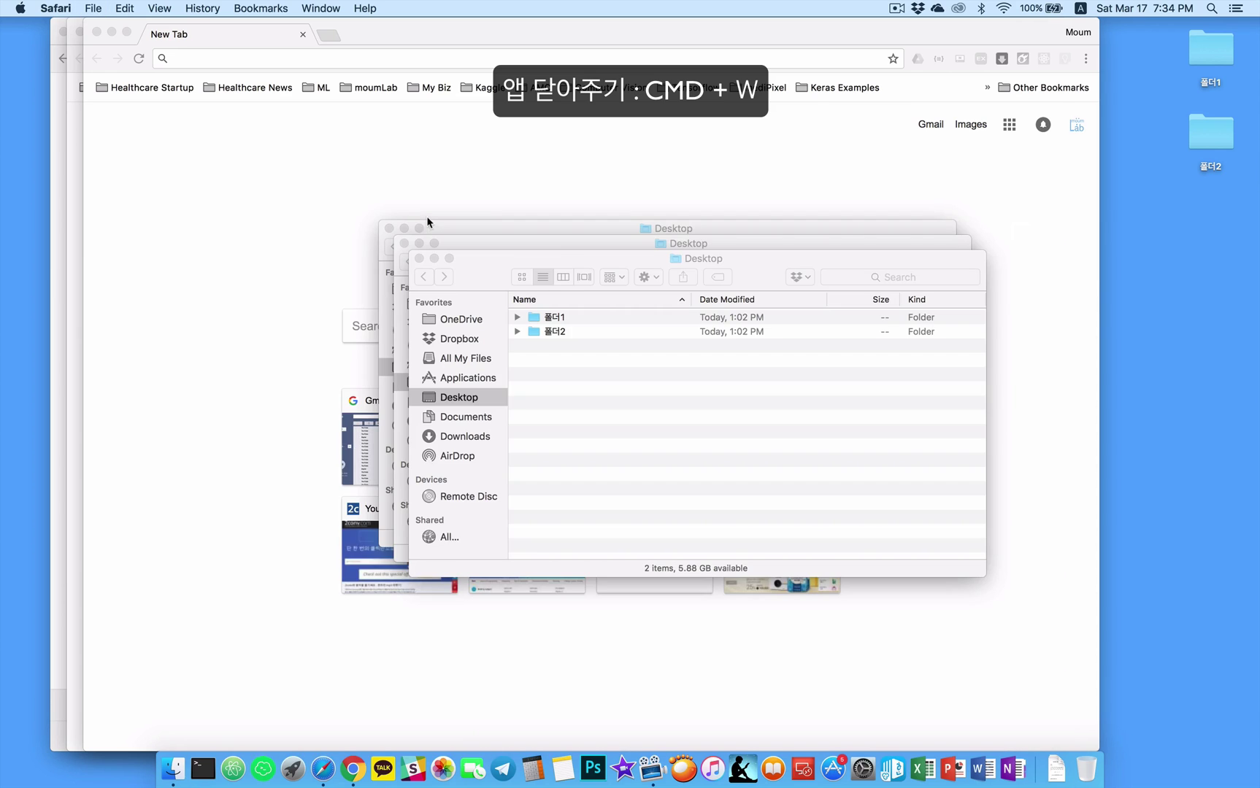
- Bring Chrome to the front and close all its windows at once
{"action": "left_click", "coordinate": [282, 184]}
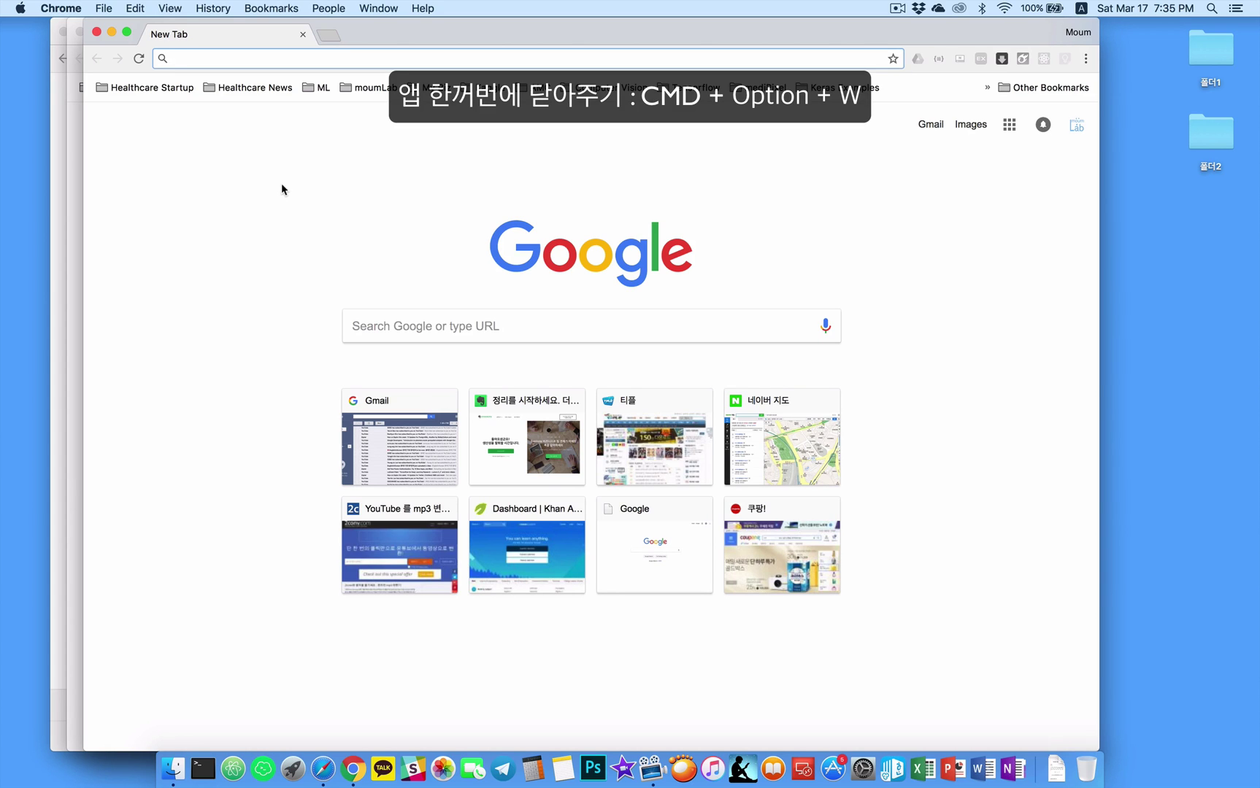
{"action": "key", "text": "super+alt+w"}
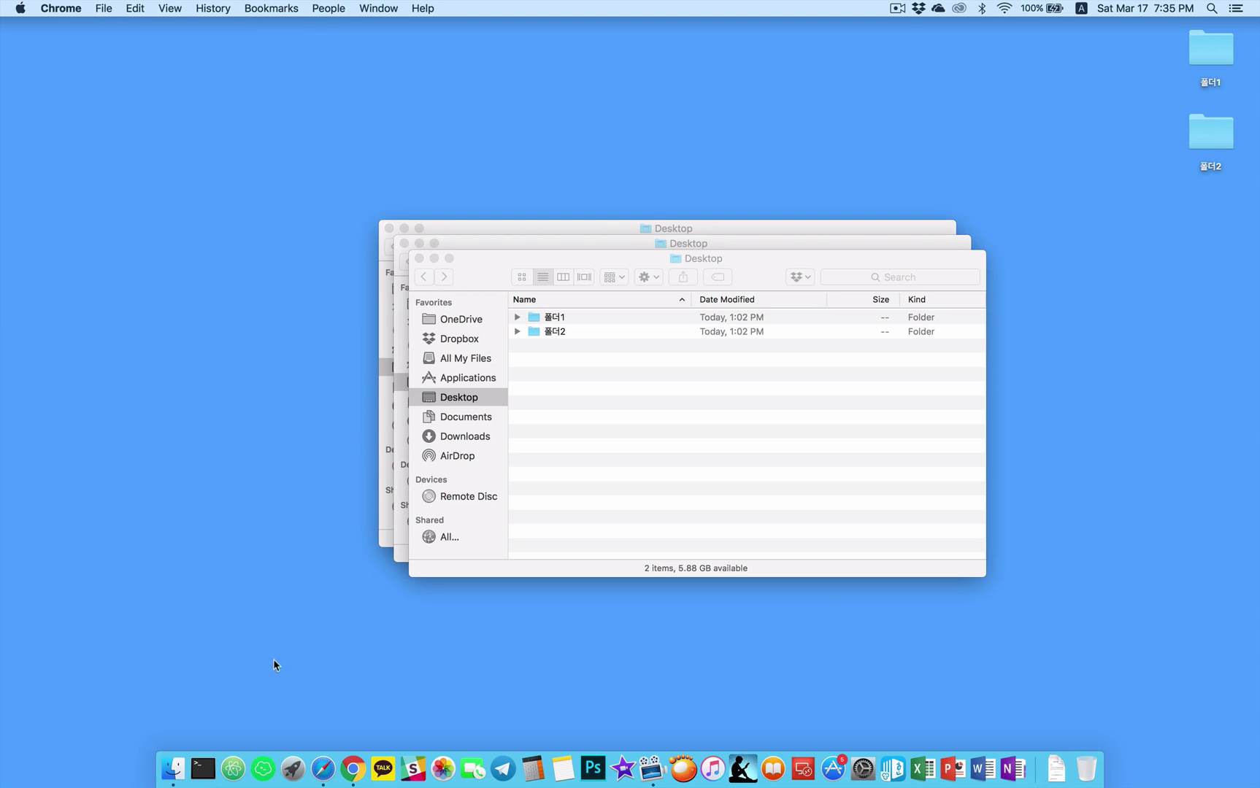
- Reopen Chrome with two windows and quit the application entirely
{"action": "left_click", "coordinate": [354, 770]}
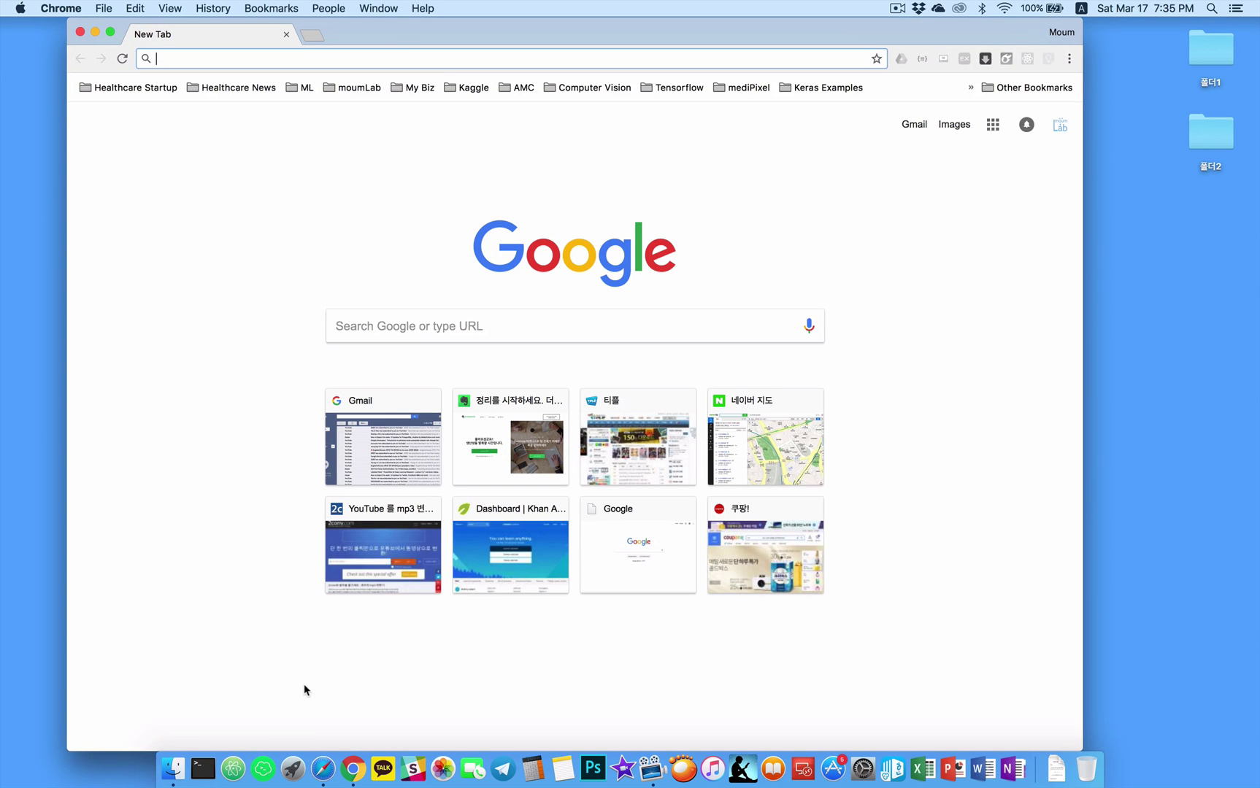
{"action": "key", "text": "super+n"}
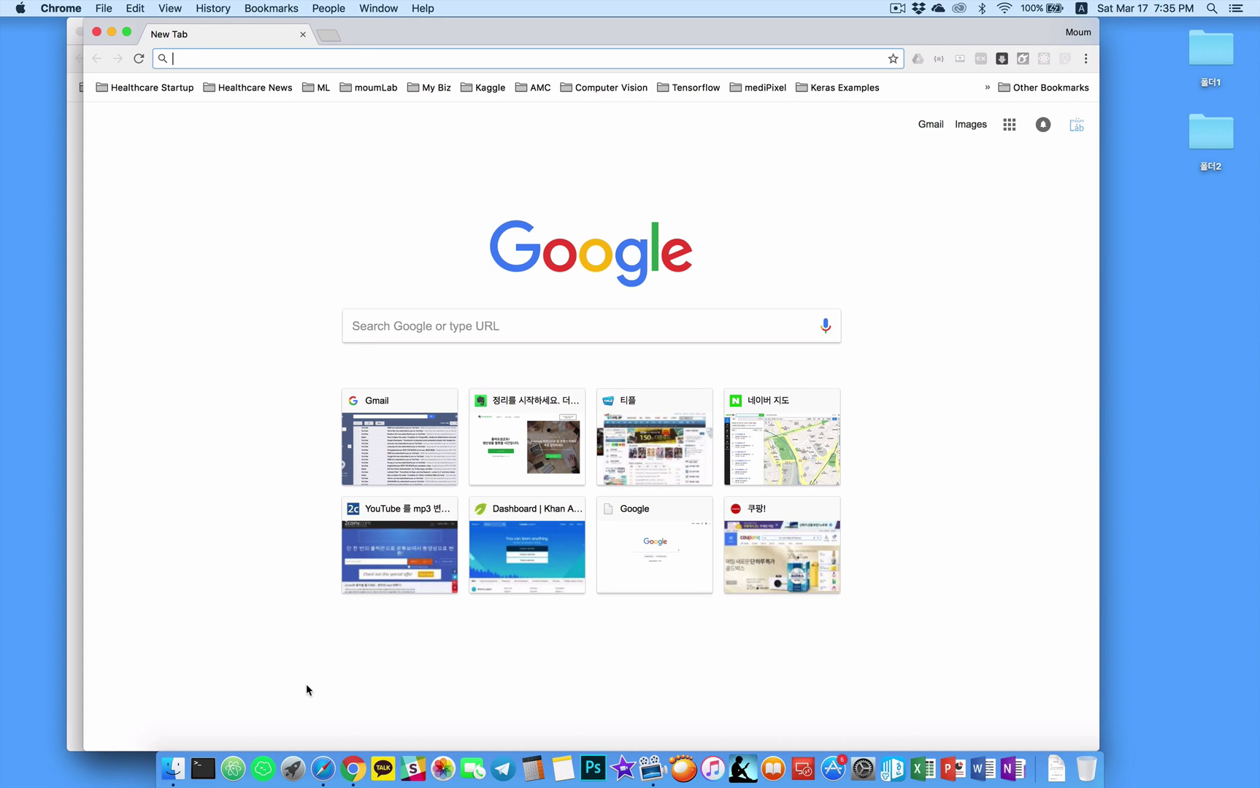
{"action": "key", "text": "super+q"}
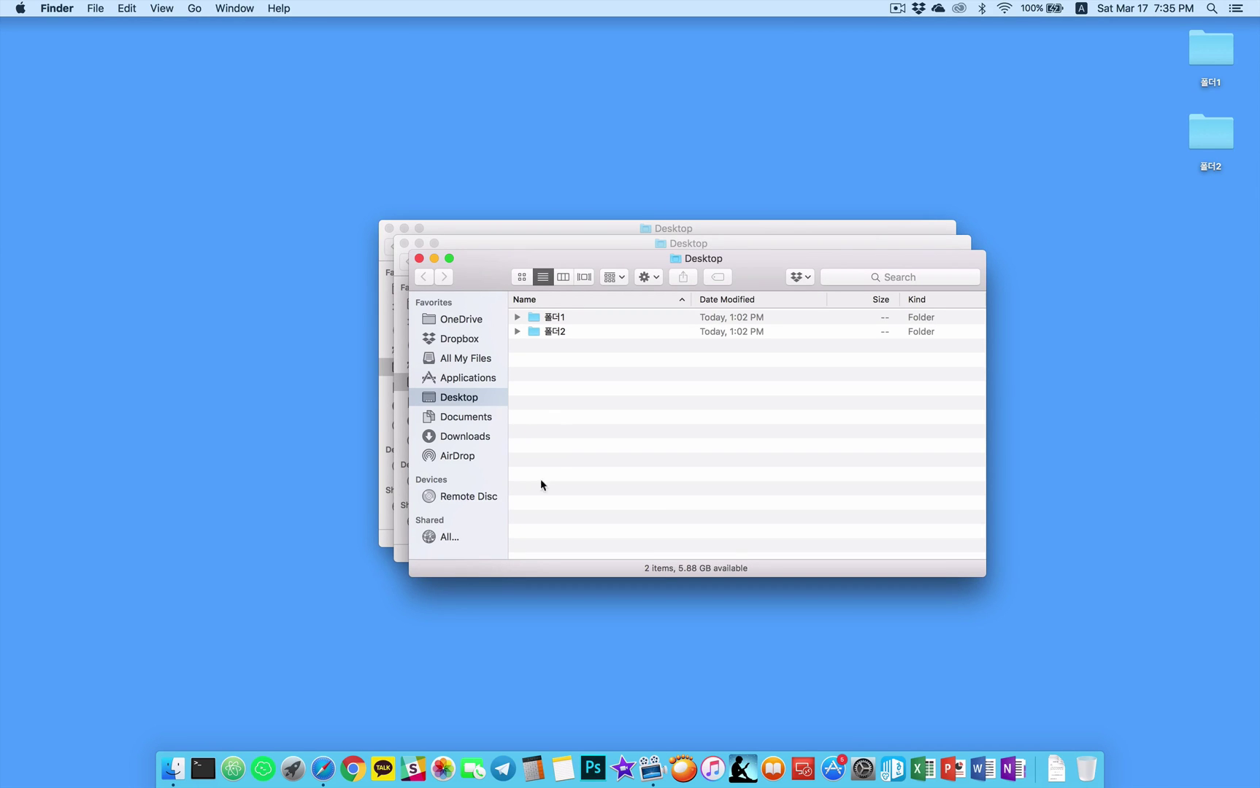
- Move the front Finder window away from the others and show its contents in column view
{"action": "left_click_drag", "start_coordinate": [526, 254], "coordinate": [342, 132]}
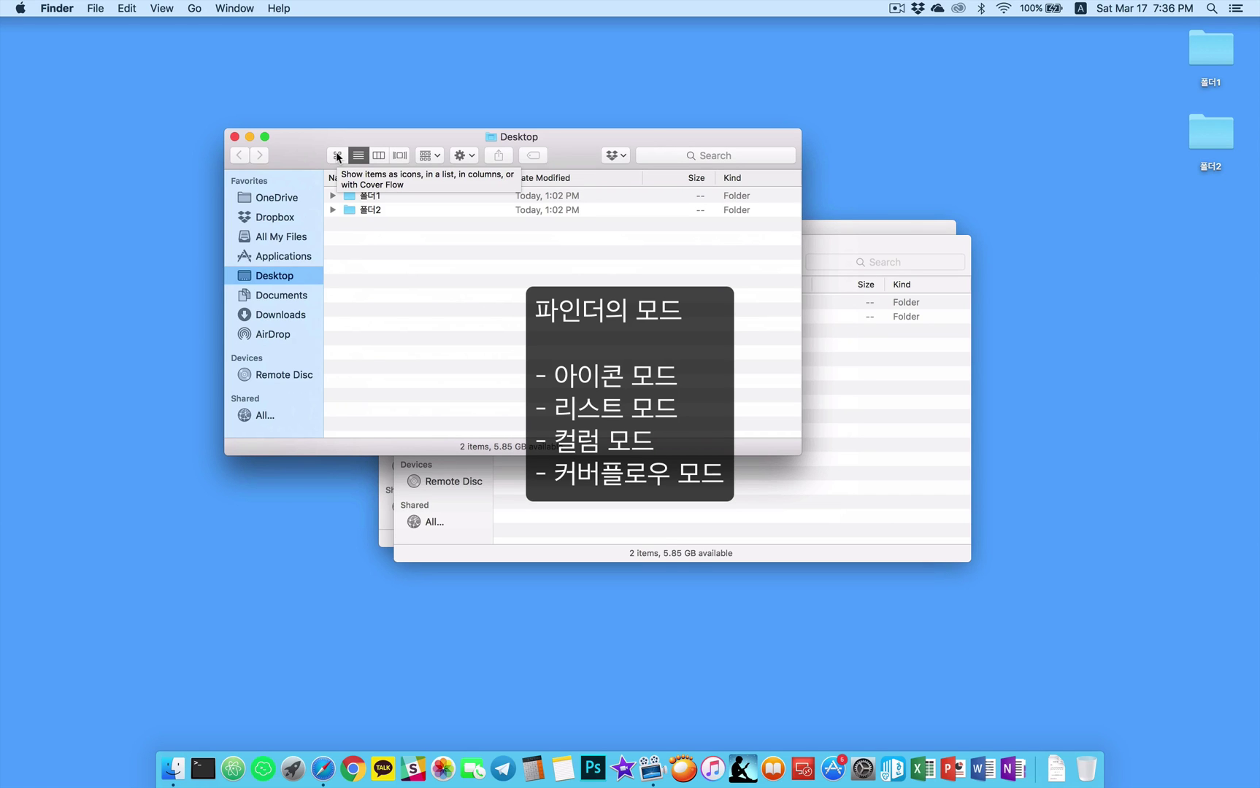
{"action": "left_click", "coordinate": [378, 156]}
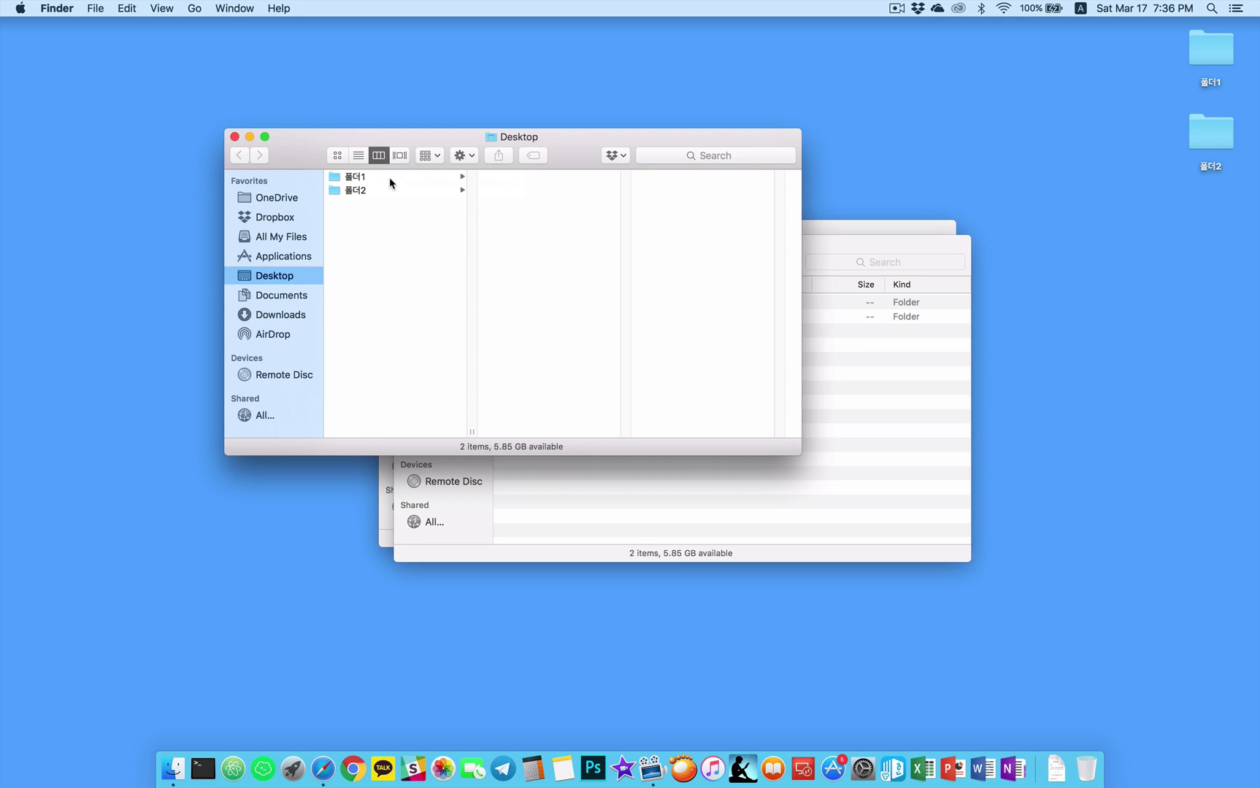
- Select cat1.jpeg inside 폴더1 > 폴더1-1, view it in Quick Look and close the preview
{"action": "left_click", "coordinate": [389, 178]}
{"action": "key", "text": "Right"}
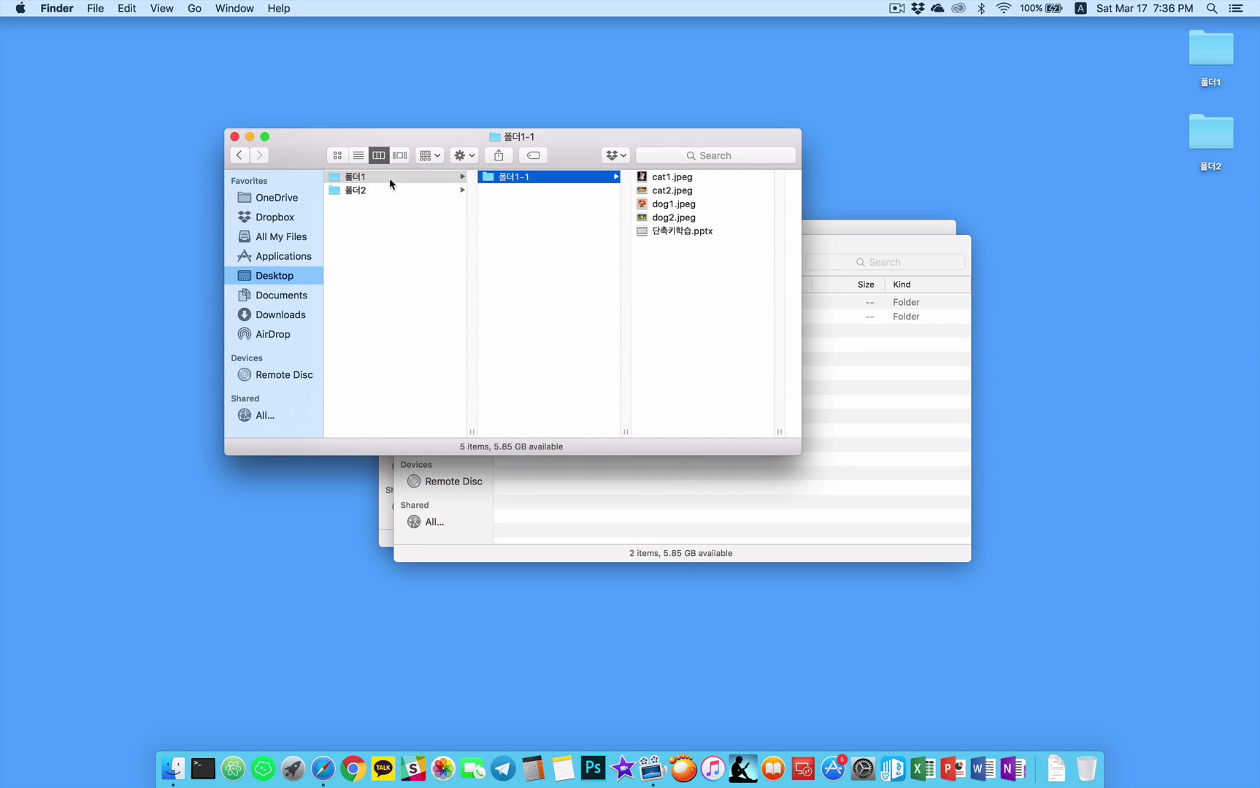
{"action": "key", "text": "Right"}
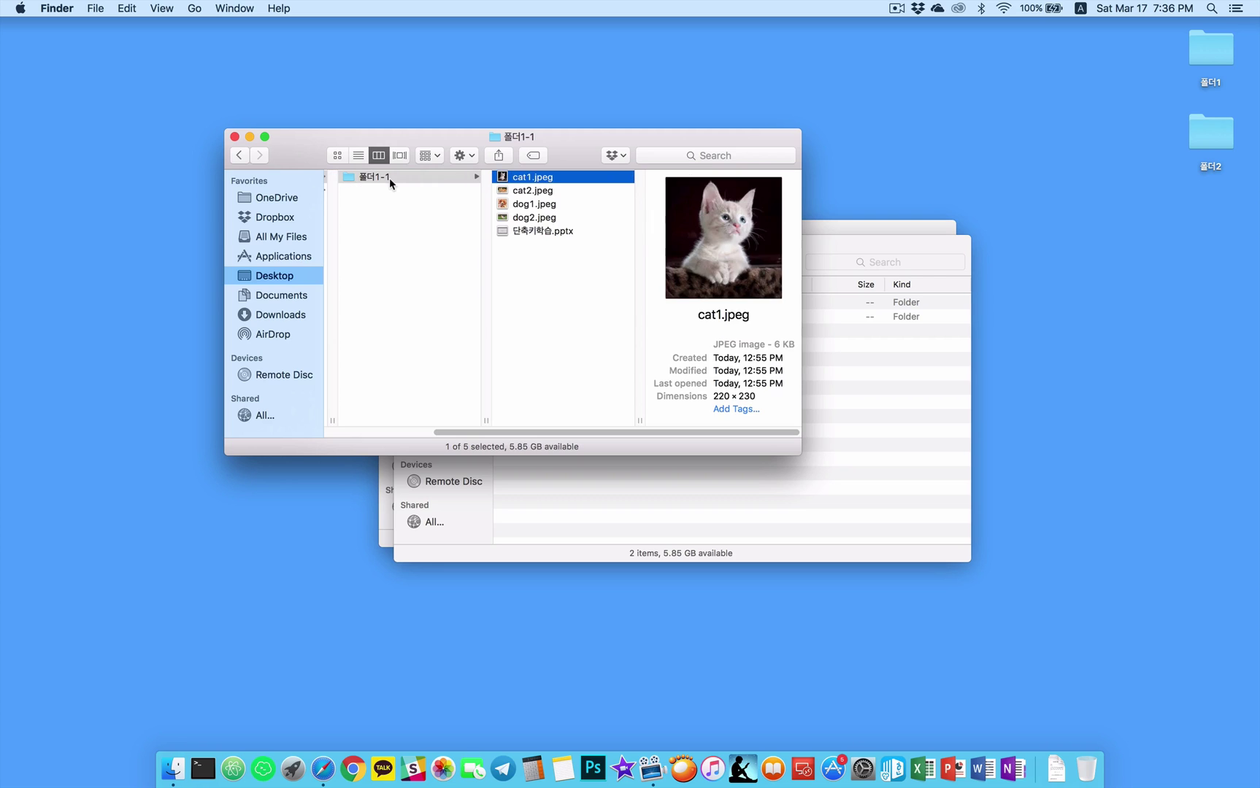
{"action": "key", "text": "space"}
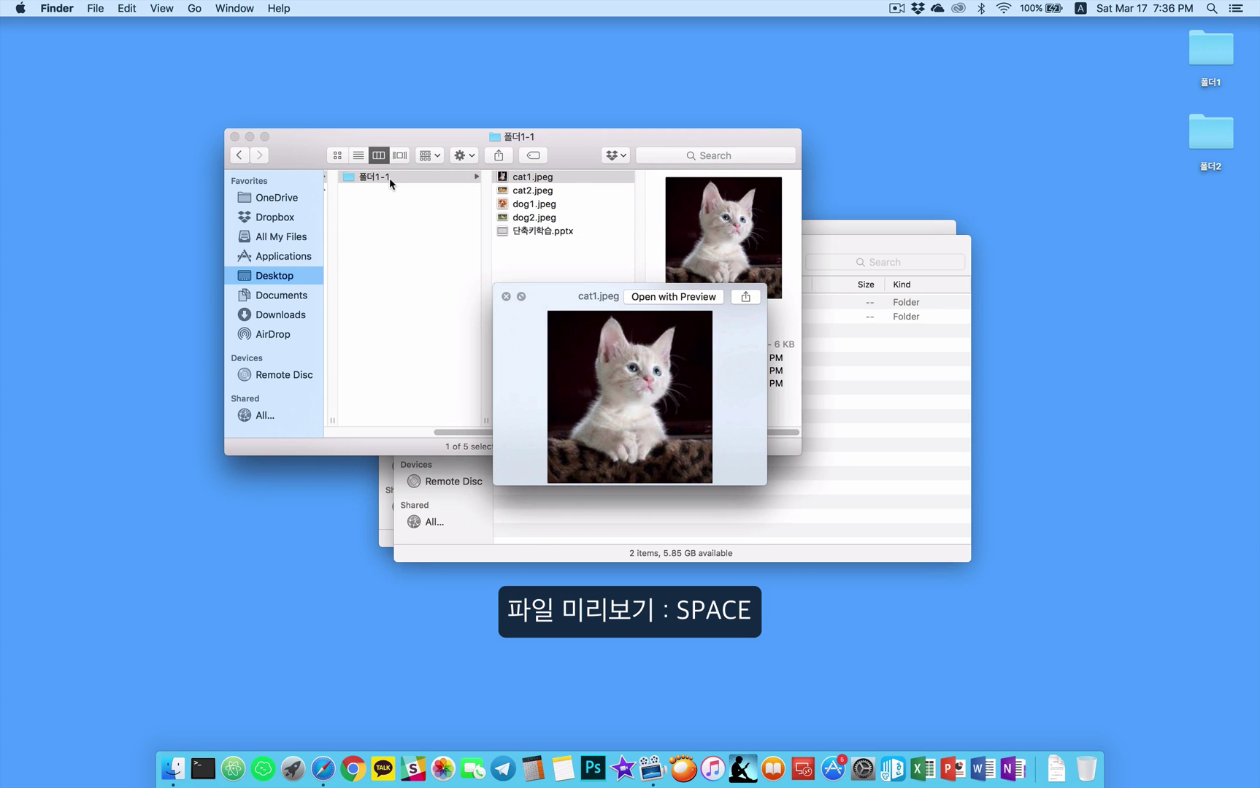
{"action": "key", "text": "space"}
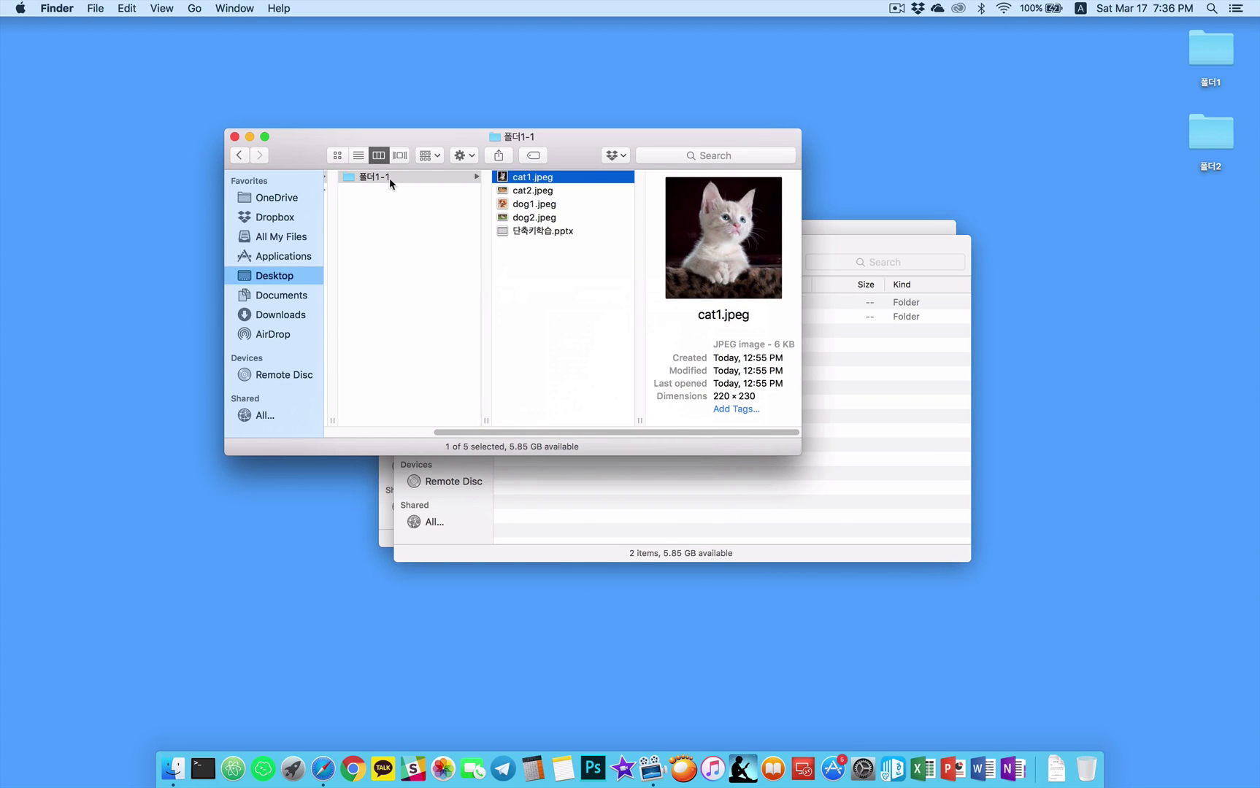
- Open cat1.jpeg in Preview and quit Preview, doing this twice
{"action": "double_click", "coordinate": [575, 180]}
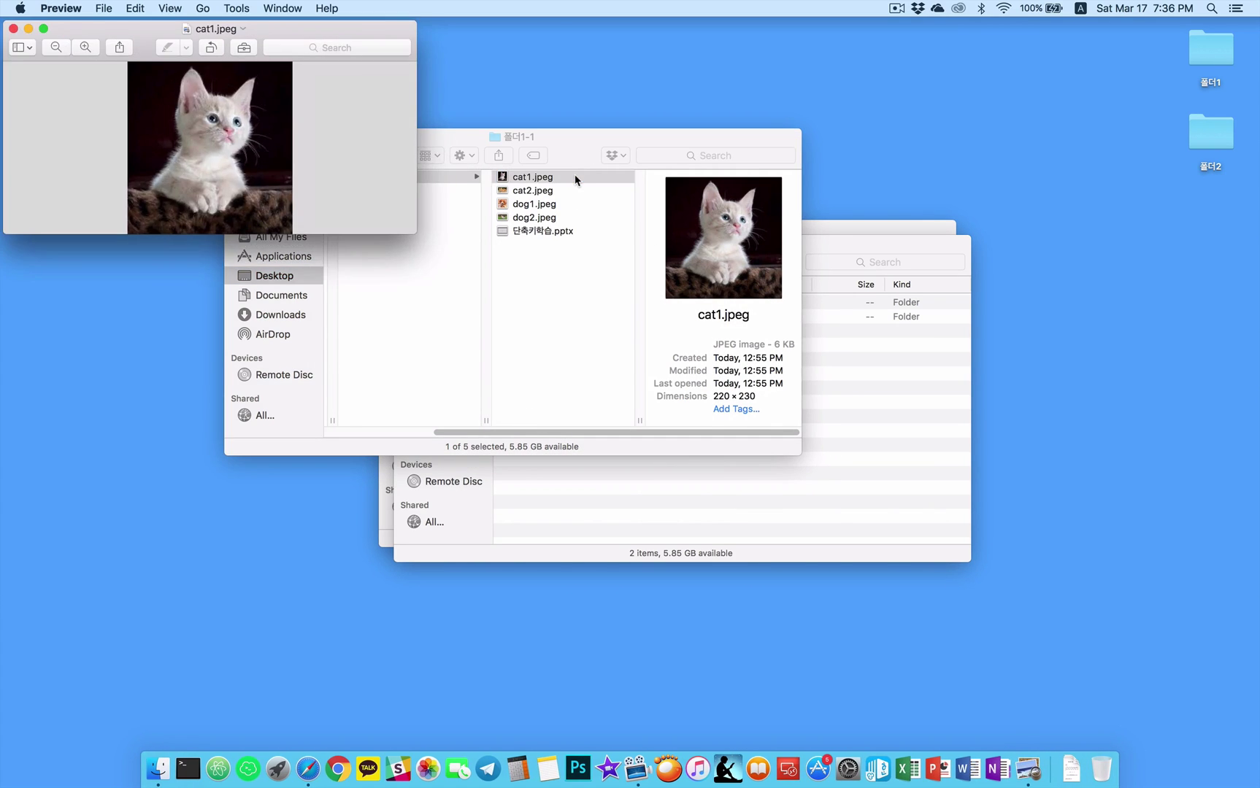
{"action": "key", "text": "super+q"}
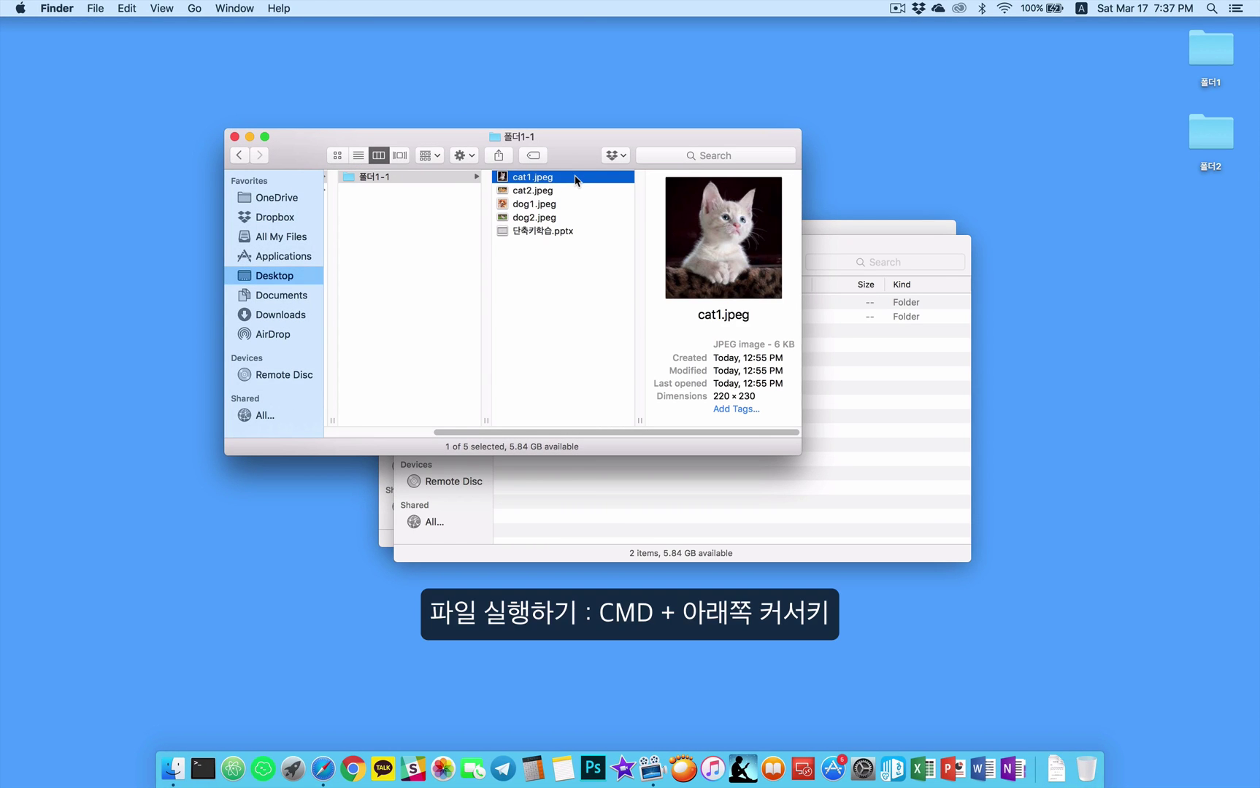
{"action": "key", "text": "super+Down"}
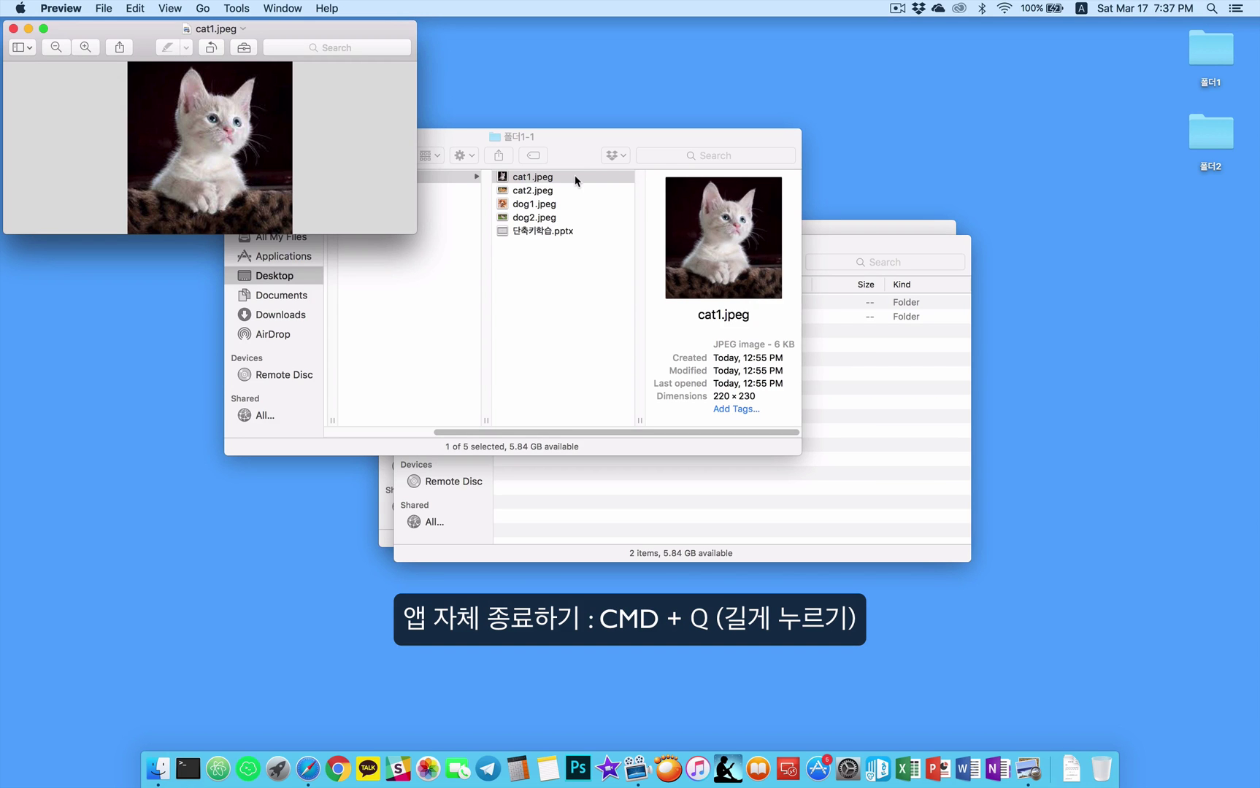
{"action": "key", "text": "super+q"}
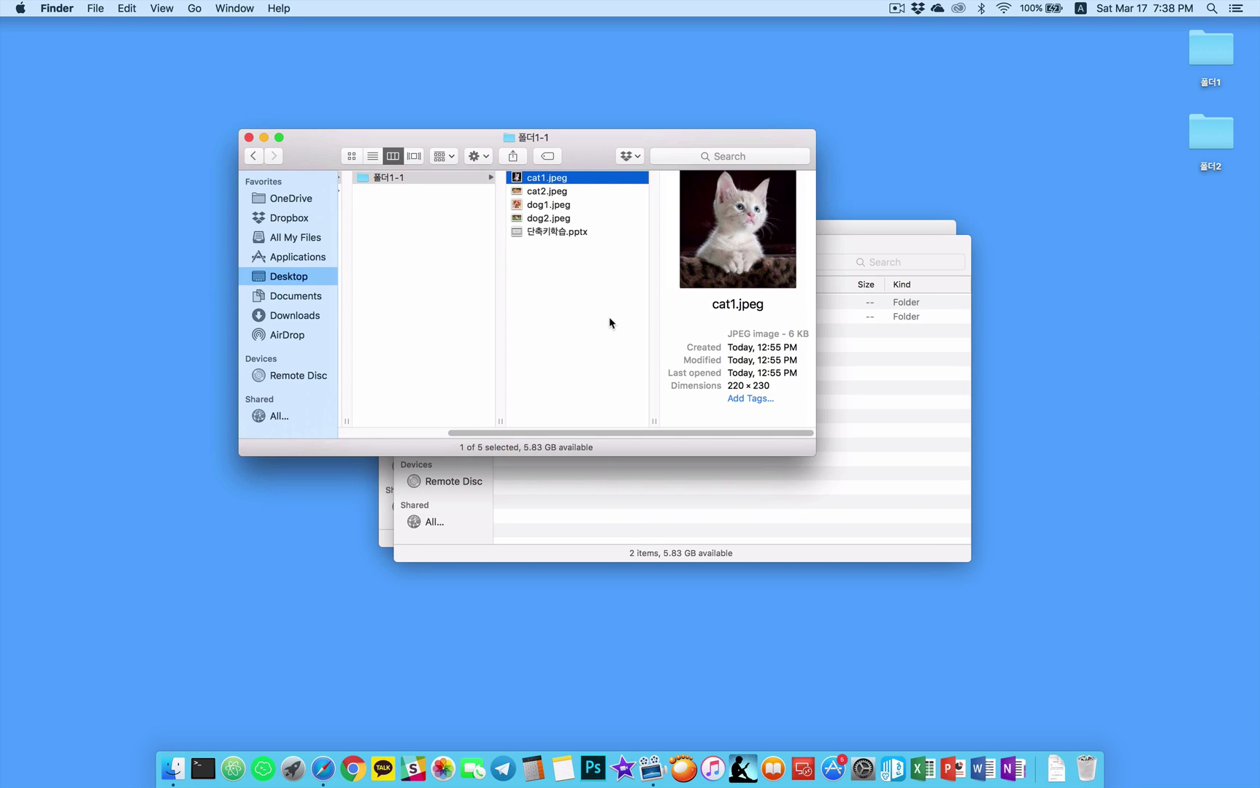
- Paste a copy of cat1.jpeg from 폴더1-1 into its parent folder 폴더1
{"action": "key", "text": "Left"}
{"action": "key", "text": "Left"}
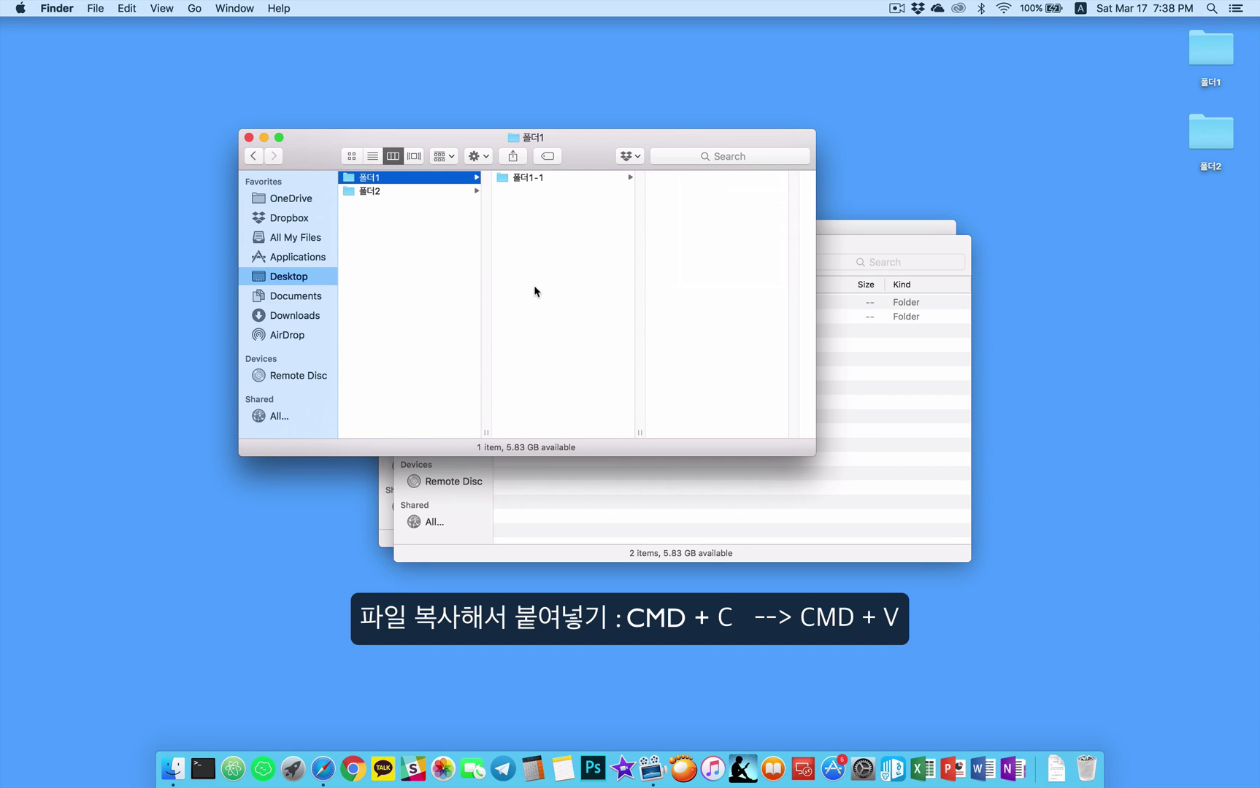
{"action": "key", "text": "super+v"}
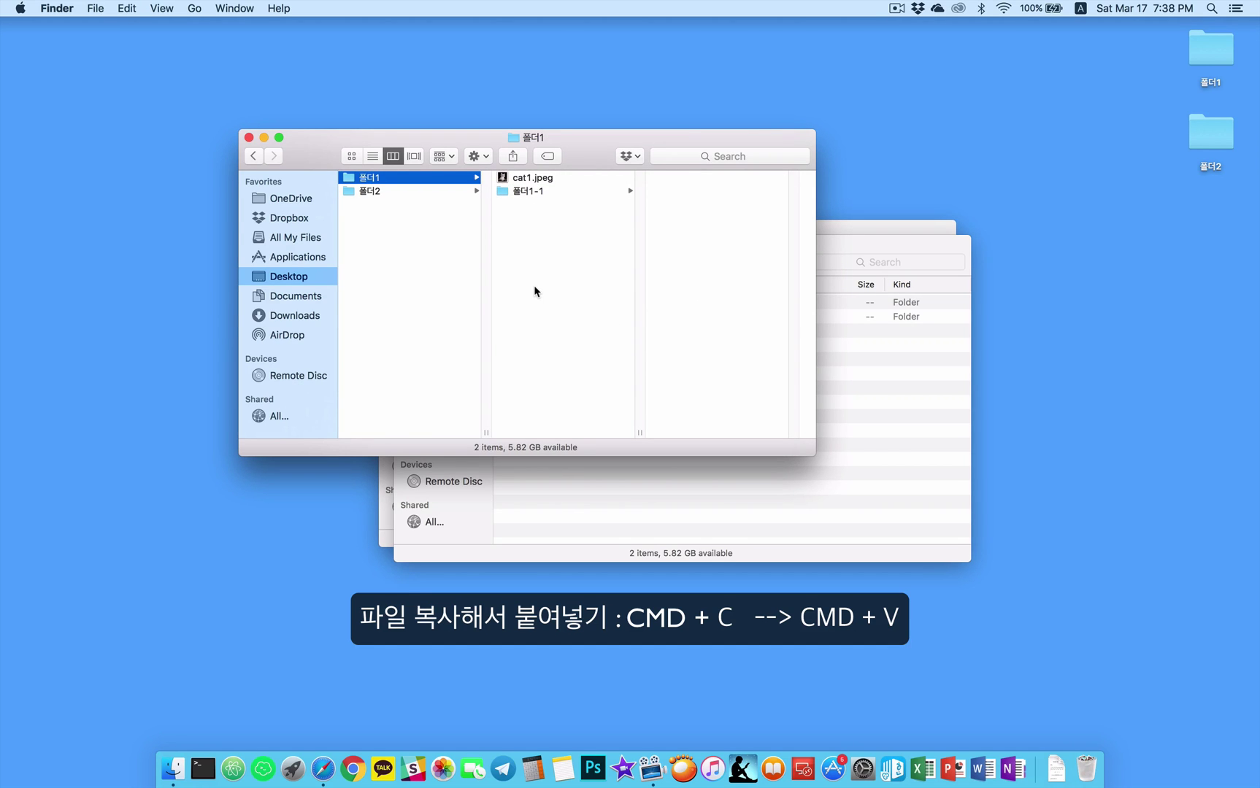
- Move cat2.jpeg from 폴더1-1 into 폴더1 and check the items in 폴더1
{"action": "left_click", "coordinate": [534, 193]}
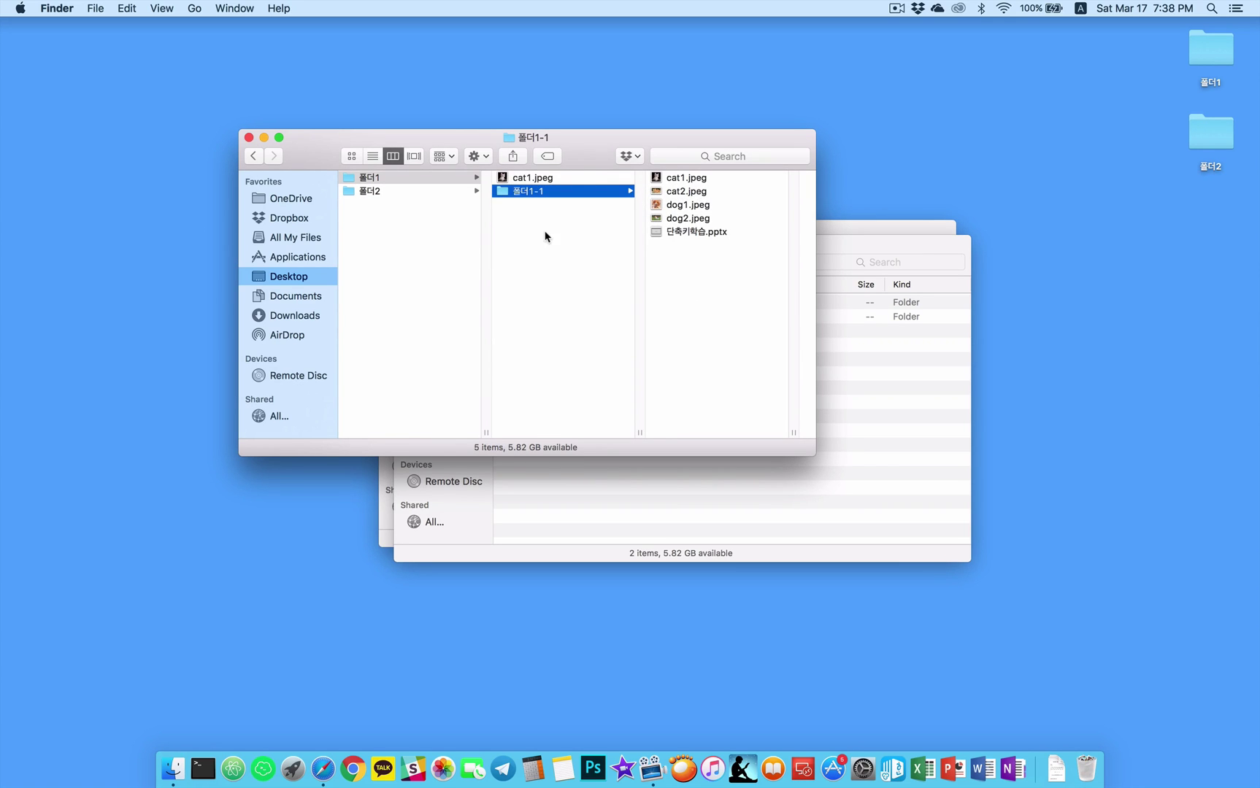
{"action": "left_click", "coordinate": [694, 195]}
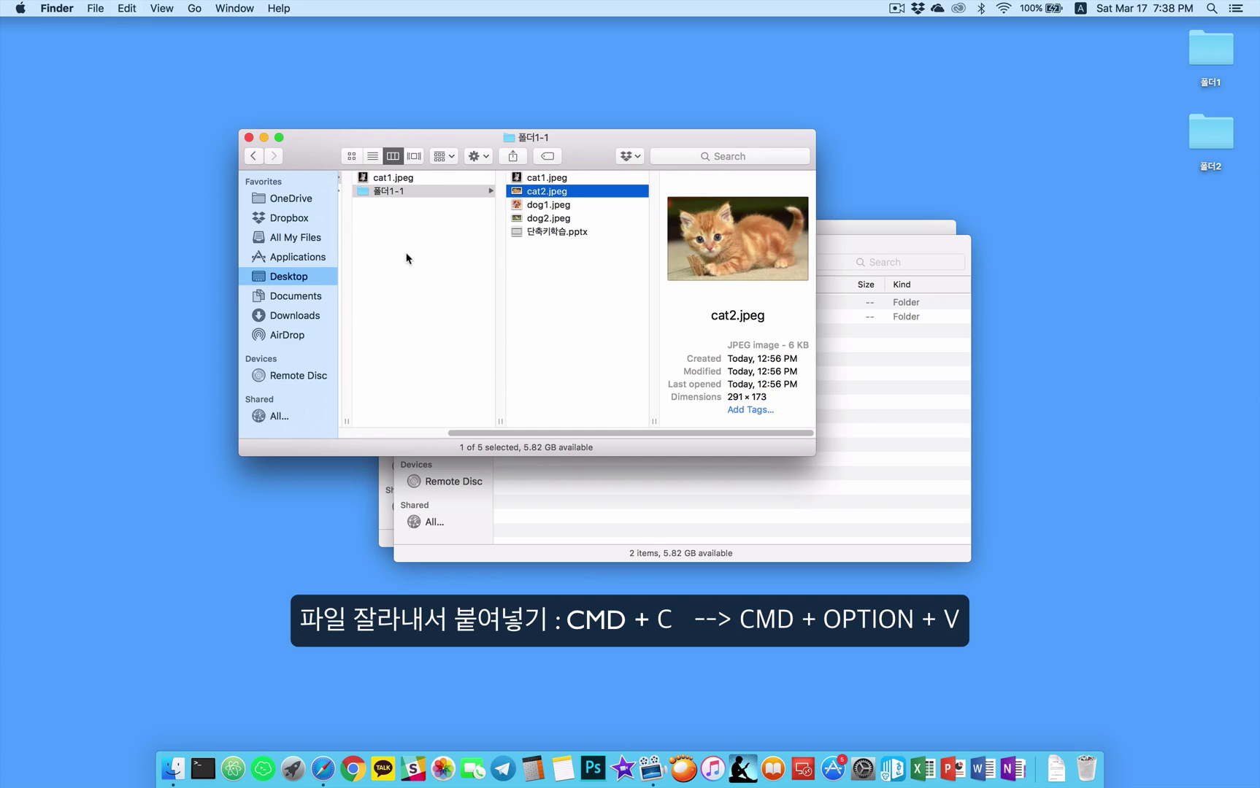
{"action": "key", "text": "Left"}
{"action": "key", "text": "Left"}
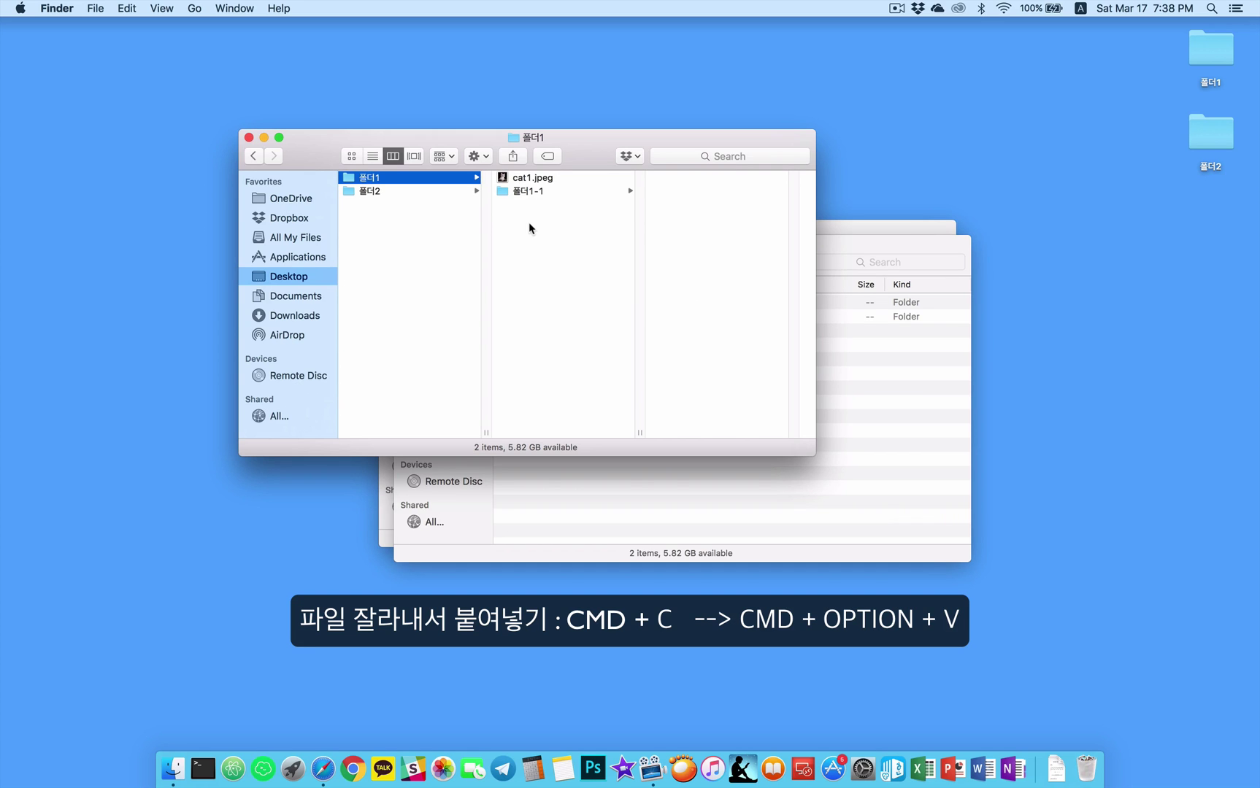
{"action": "key", "text": "super+alt+v"}
{"action": "left_click", "coordinate": [540, 180]}
{"action": "key", "text": "Down"}
{"action": "key", "text": "Down"}
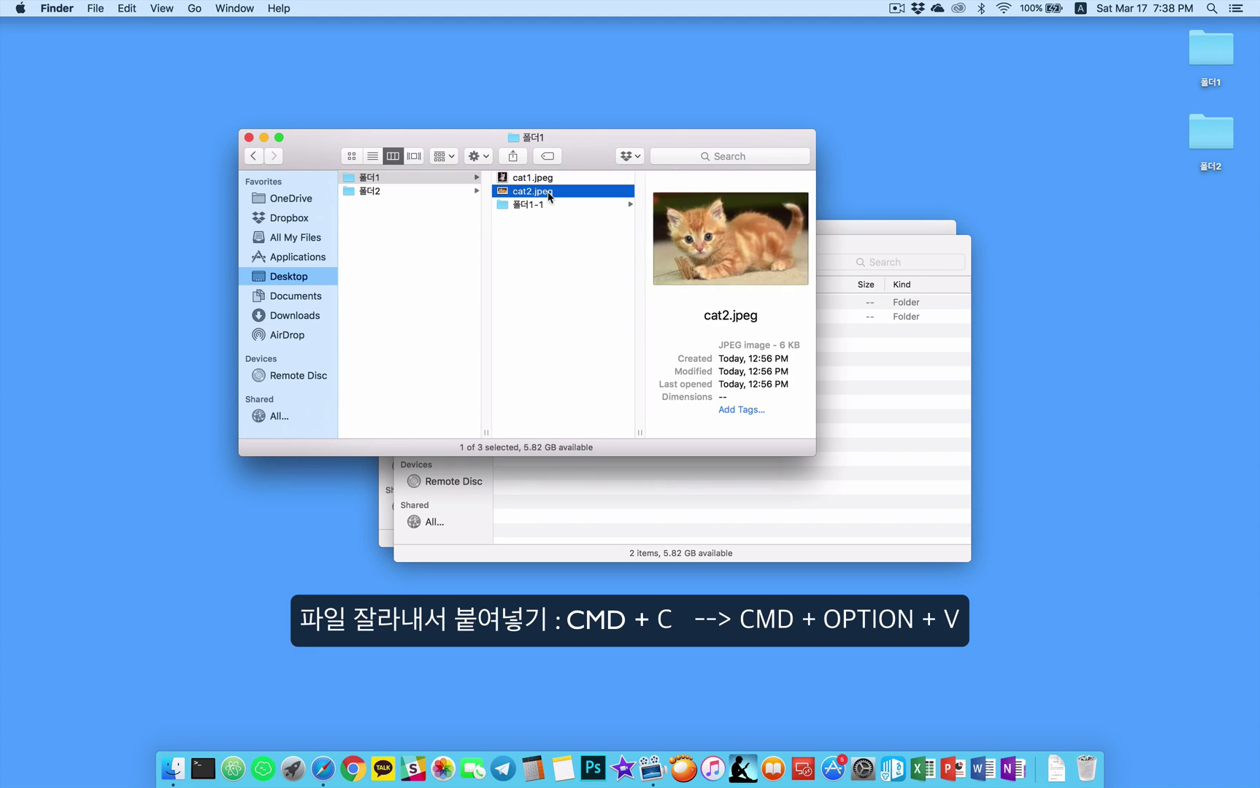
- Move cat1.jpeg and cat2.jpeg from 폴더1 to the Trash, leaving the copy inside 폴더1-1
{"action": "key", "text": "Right"}
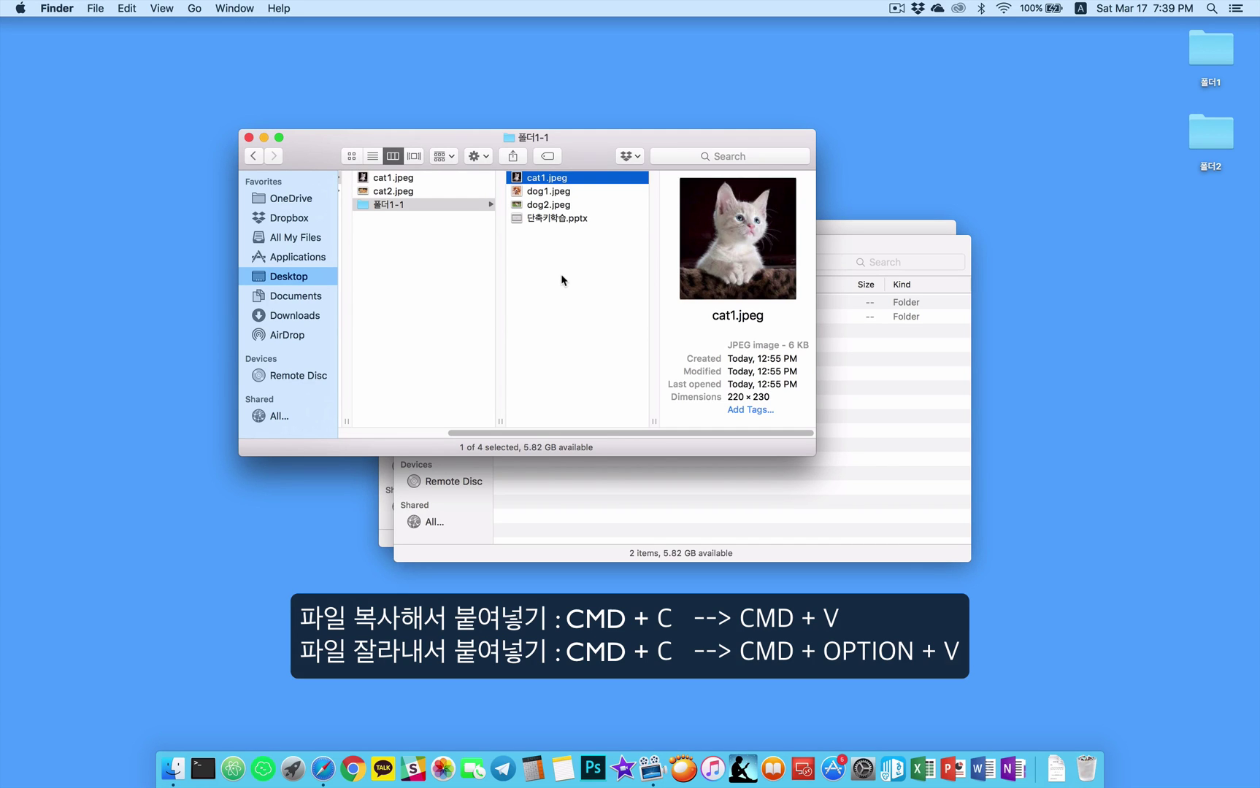
{"action": "left_click", "coordinate": [407, 179]}
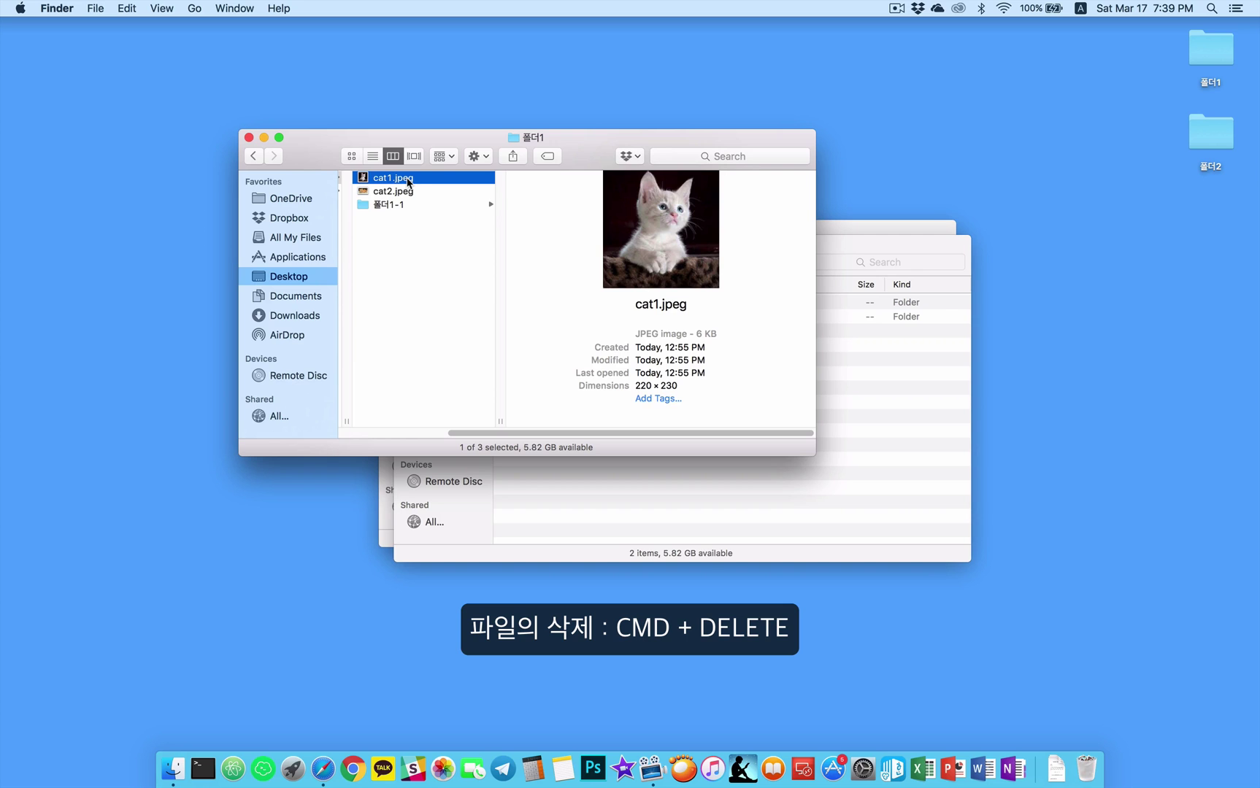
{"action": "key", "text": "super+BackSpace"}
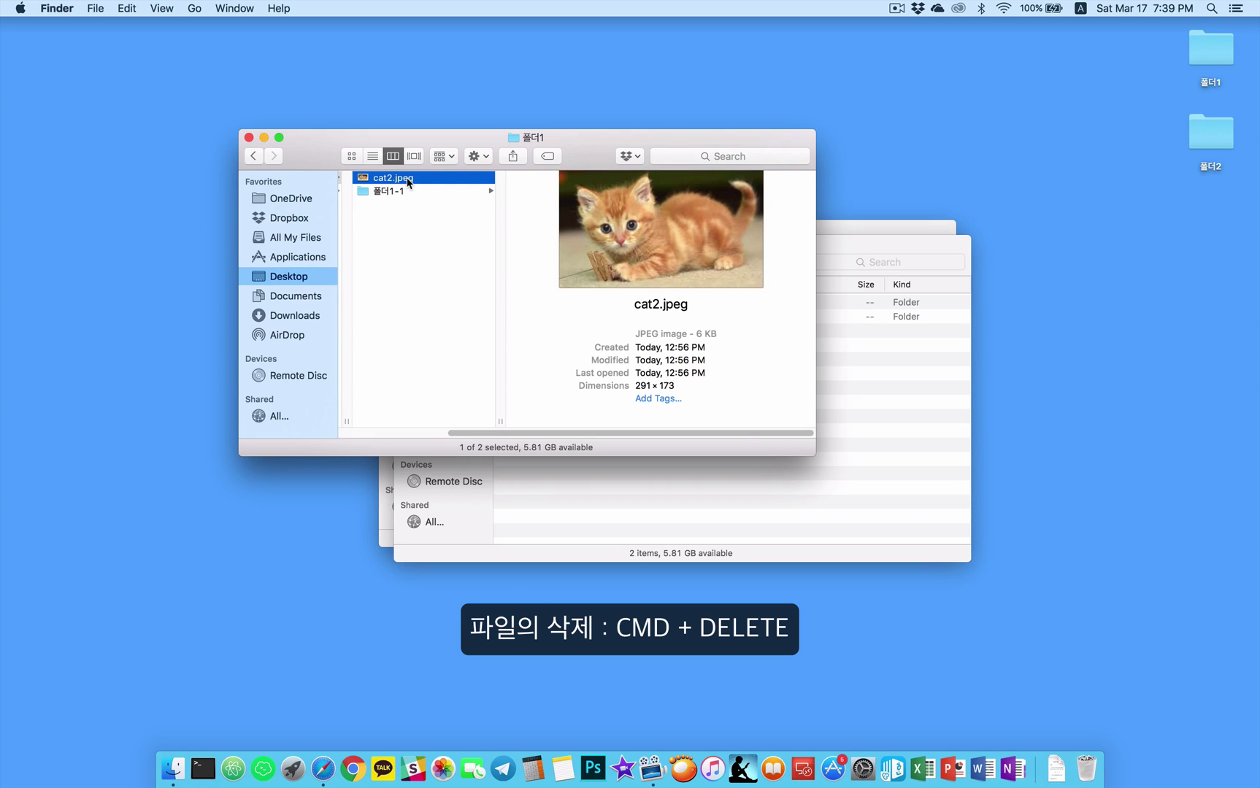
{"action": "key", "text": "super+BackSpace"}
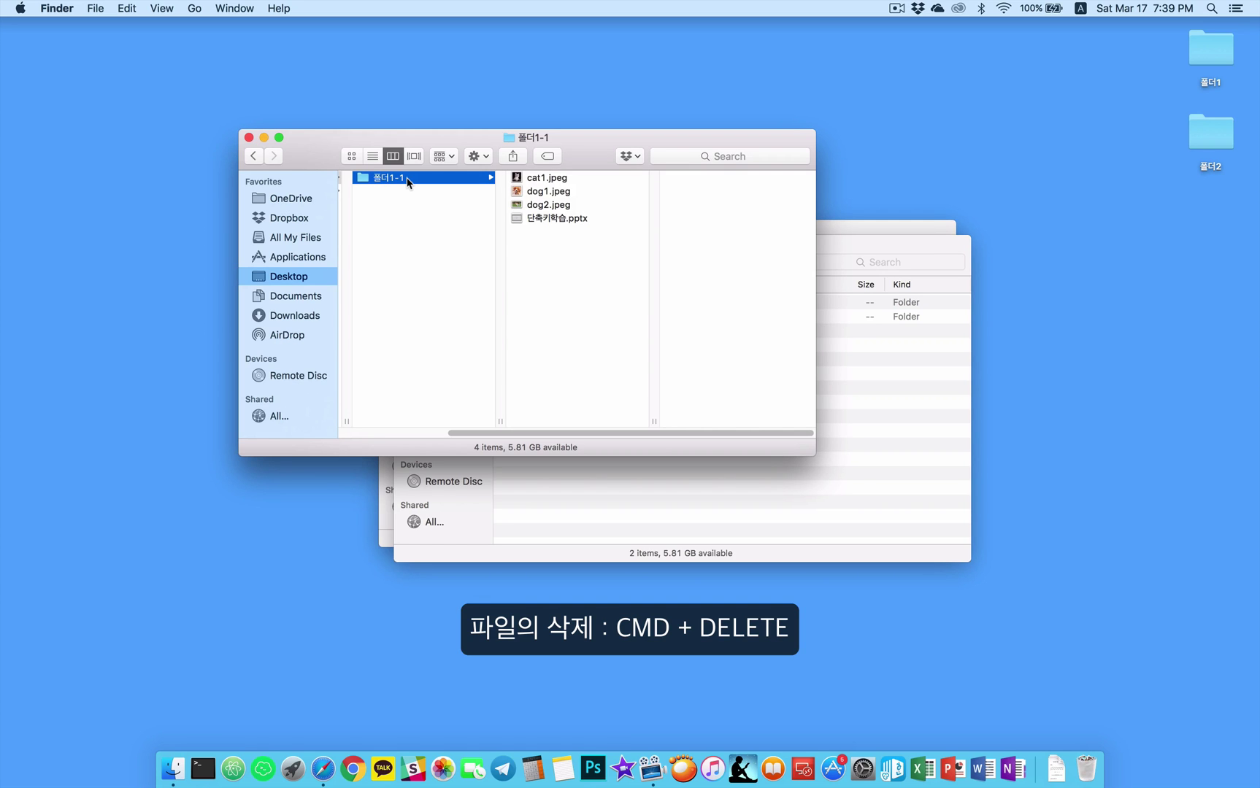
- Switch 폴더1-1 to list view and go up through its parent folders to the Desktop
{"action": "left_click", "coordinate": [373, 157]}
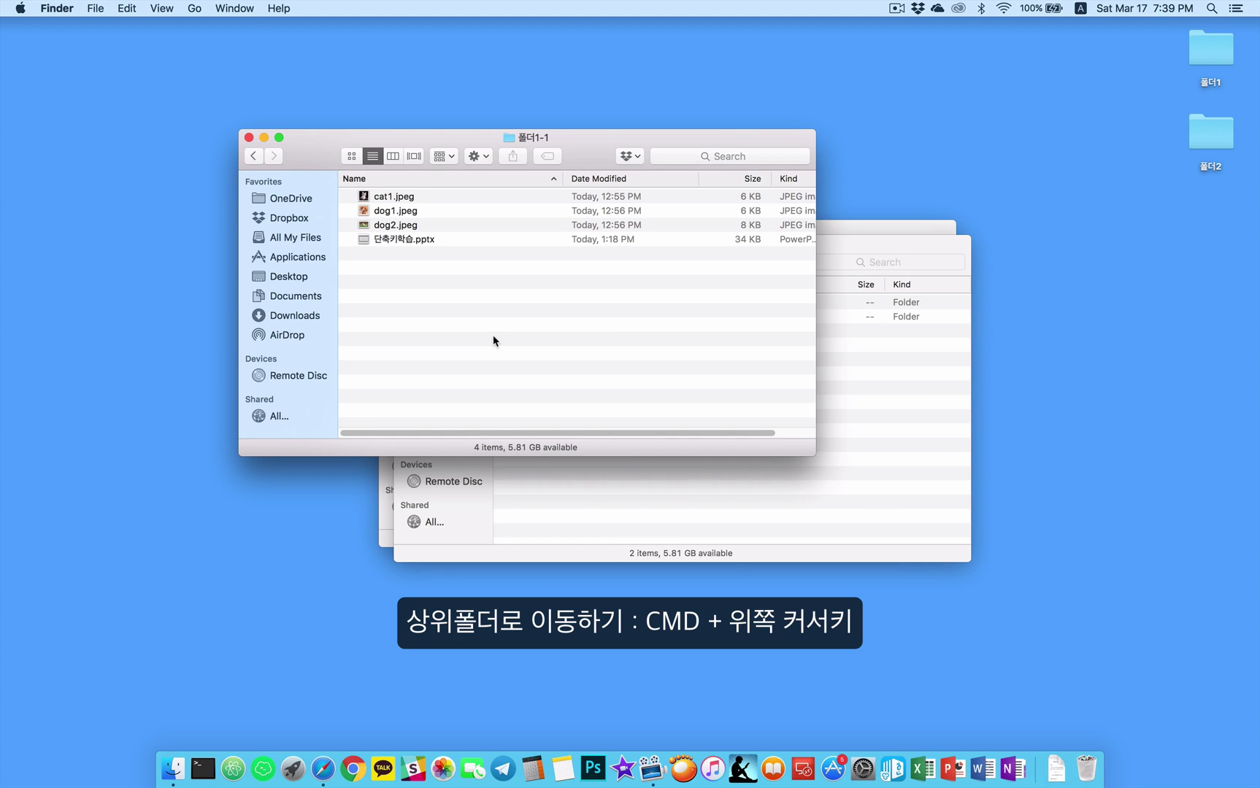
{"action": "key", "text": "super+Up"}
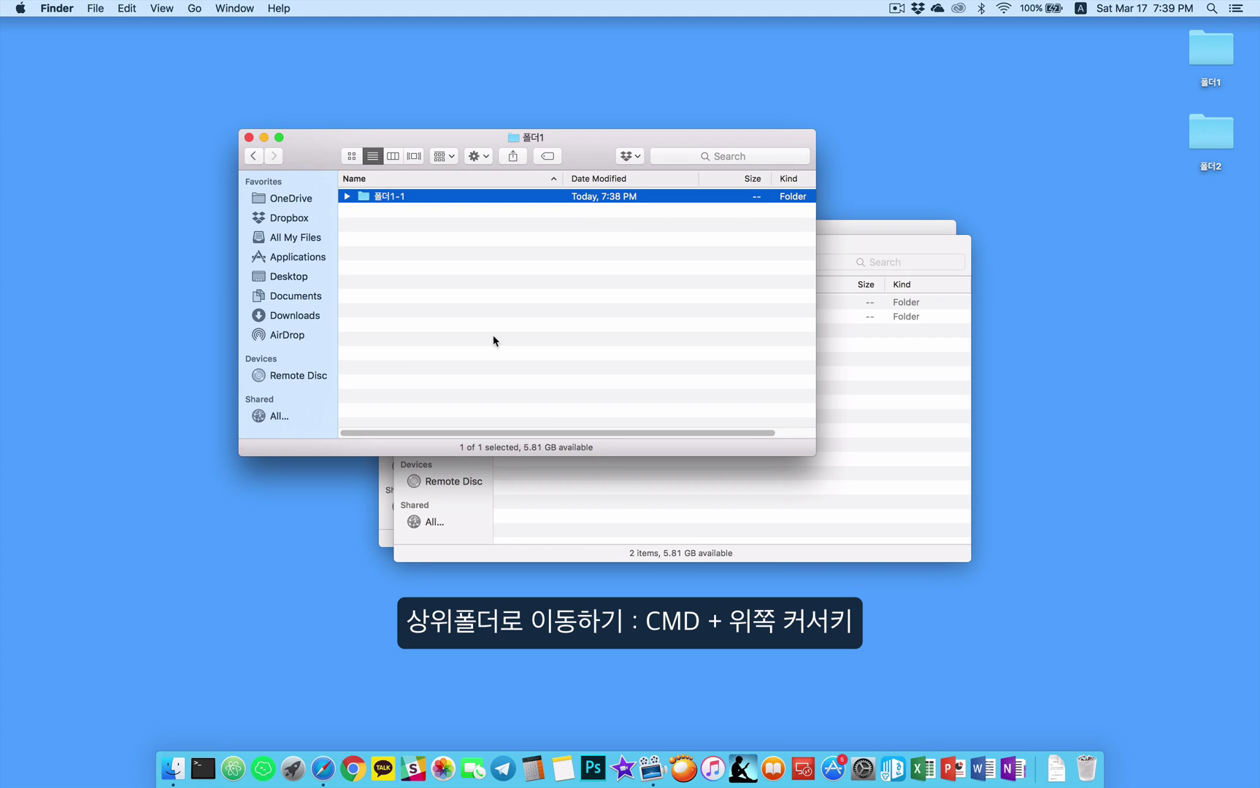
{"action": "key", "text": "super+Up"}
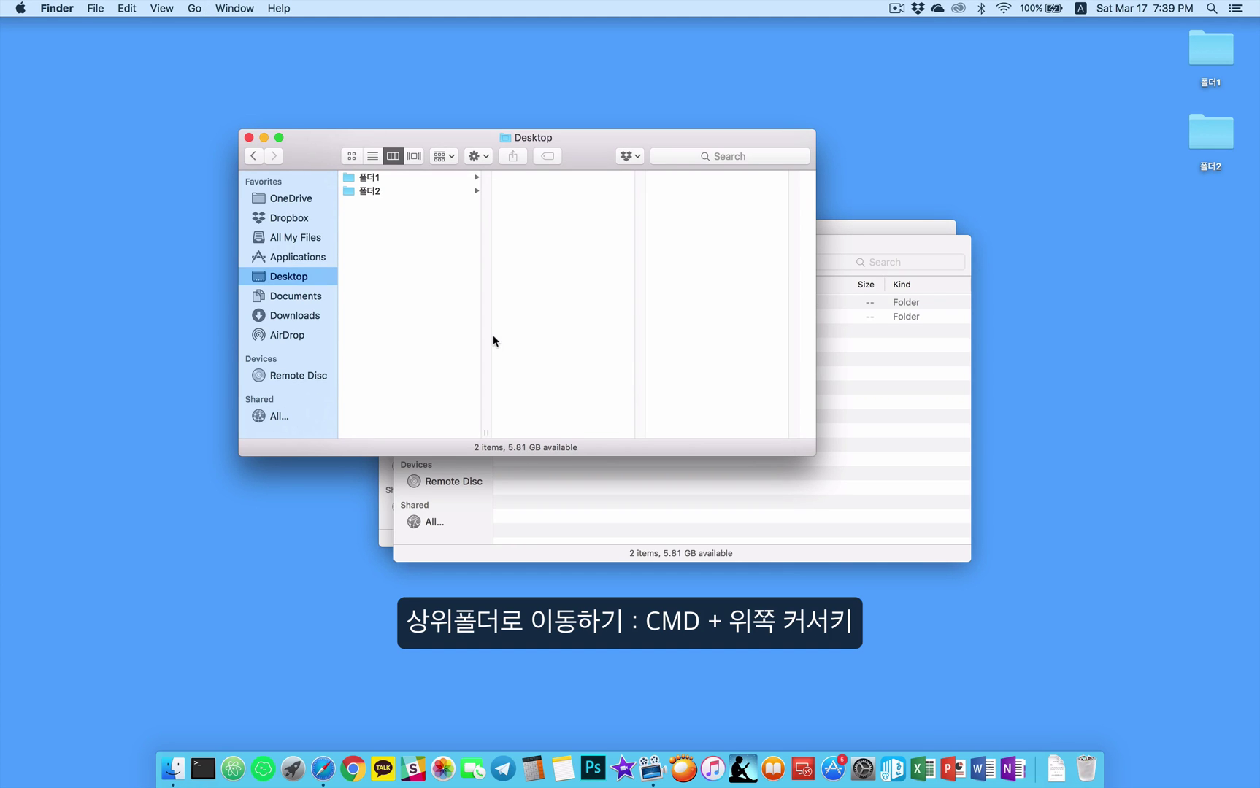
- Go down from the Desktop into 폴더1 and into its subfolder 폴더1-1
{"action": "key", "text": "Down"}
{"action": "key", "text": "super+Down"}
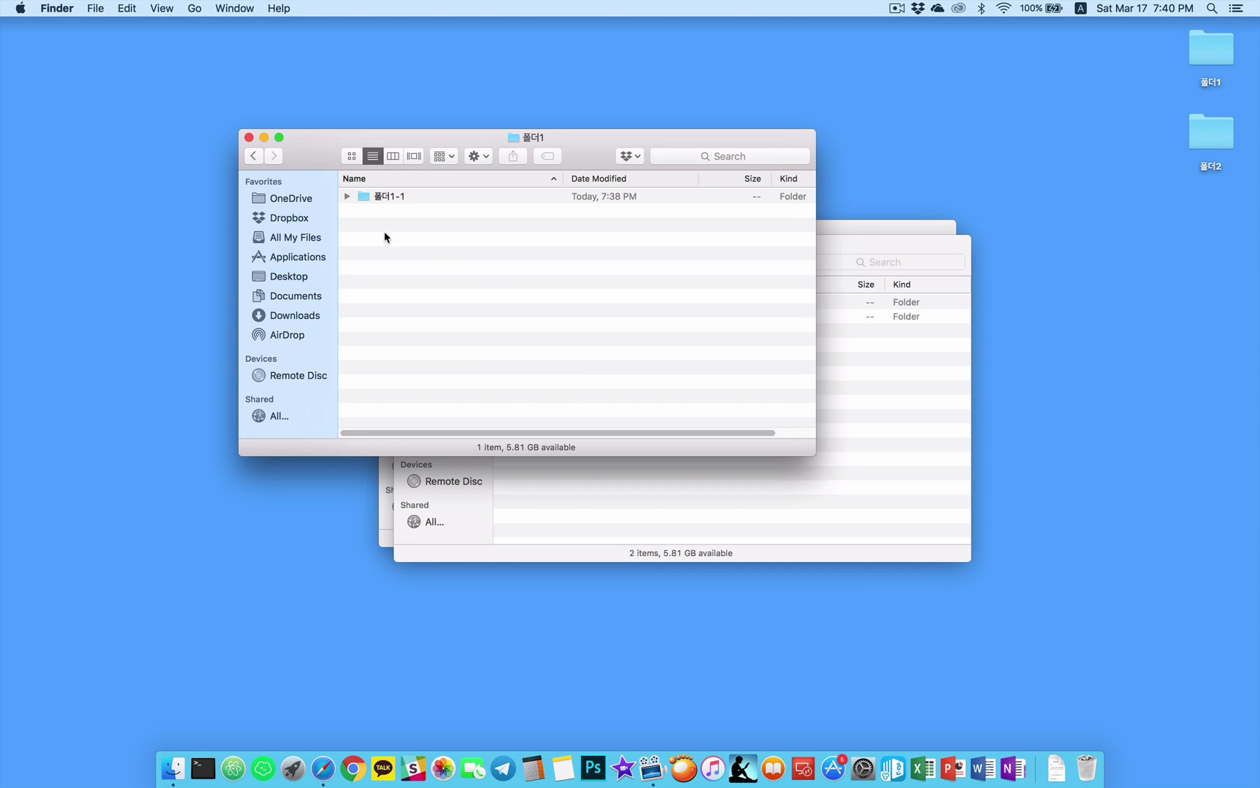
{"action": "left_click", "coordinate": [406, 199]}
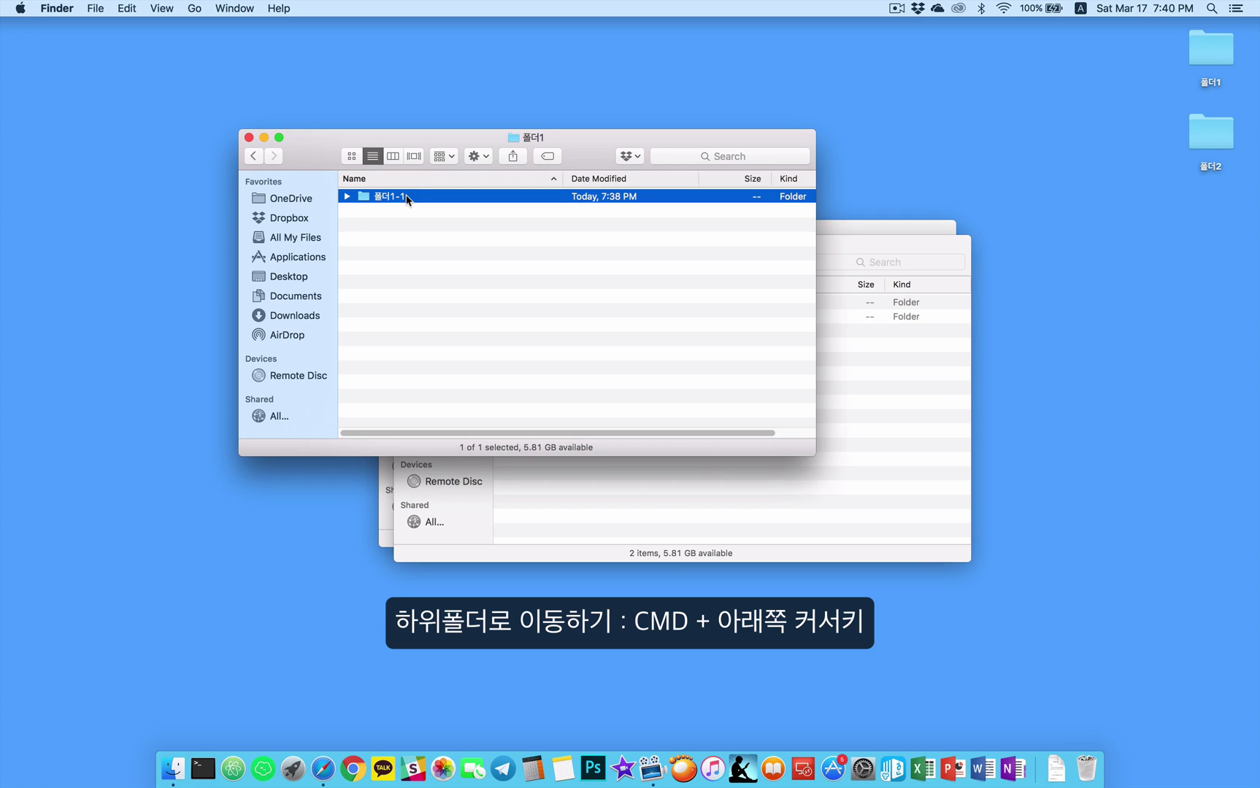
{"action": "key", "text": "super+Down"}
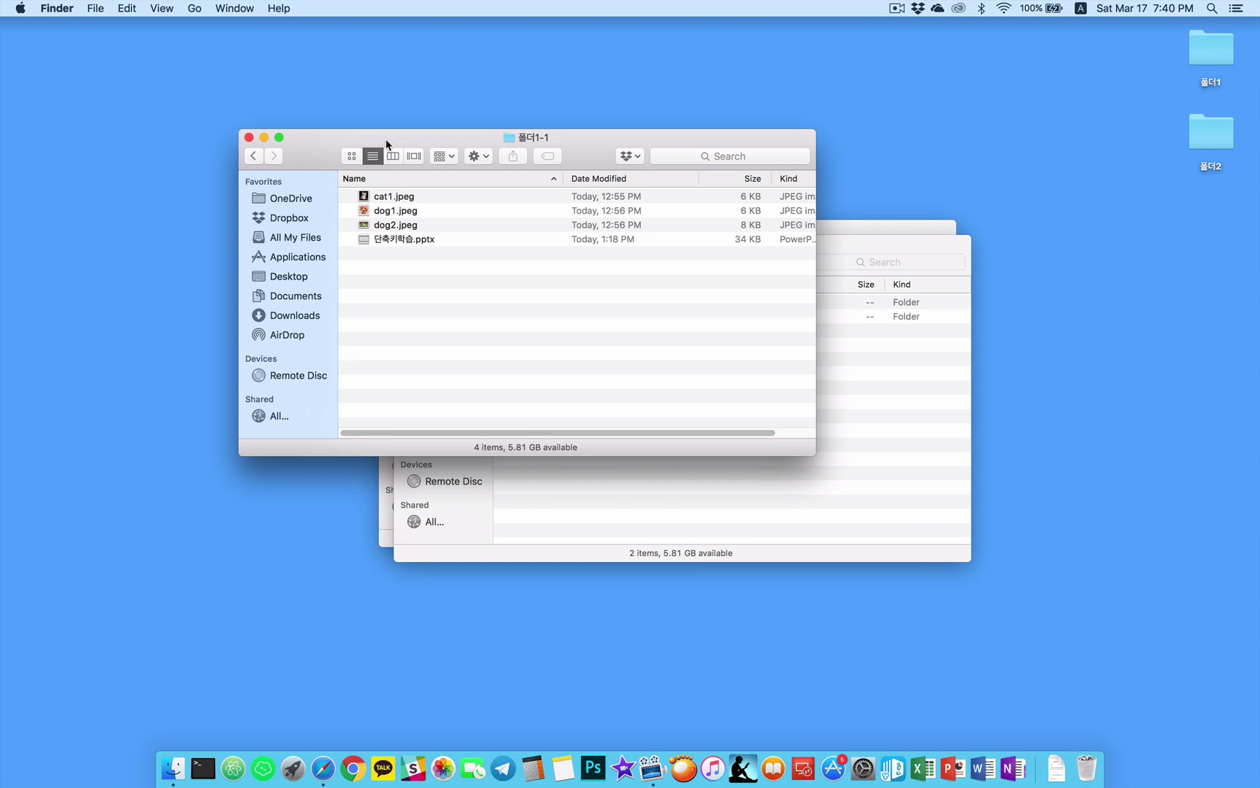
- Capture the full screen to a file, view the screenshot in Quick Look and close the preview
{"action": "left_click_drag", "start_coordinate": [386, 139], "coordinate": [375, 135]}
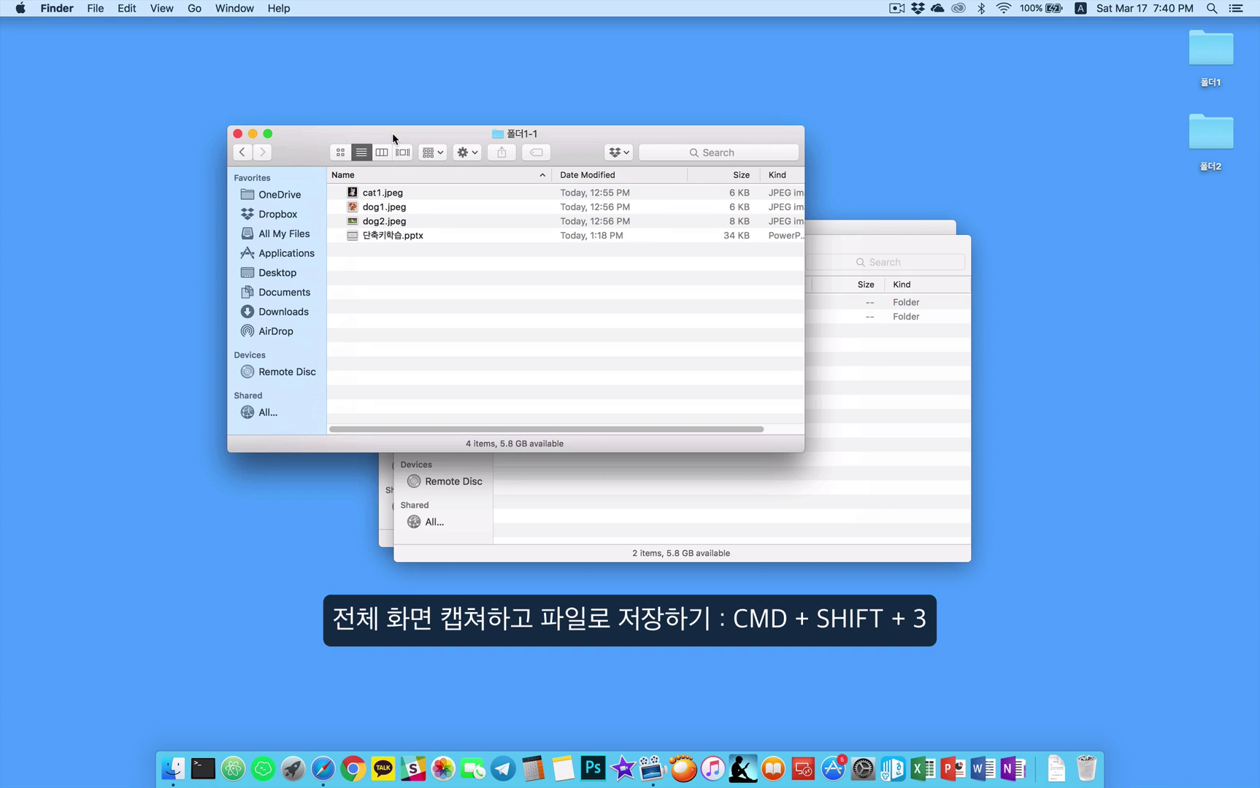
{"action": "key", "text": "super+shift+3"}
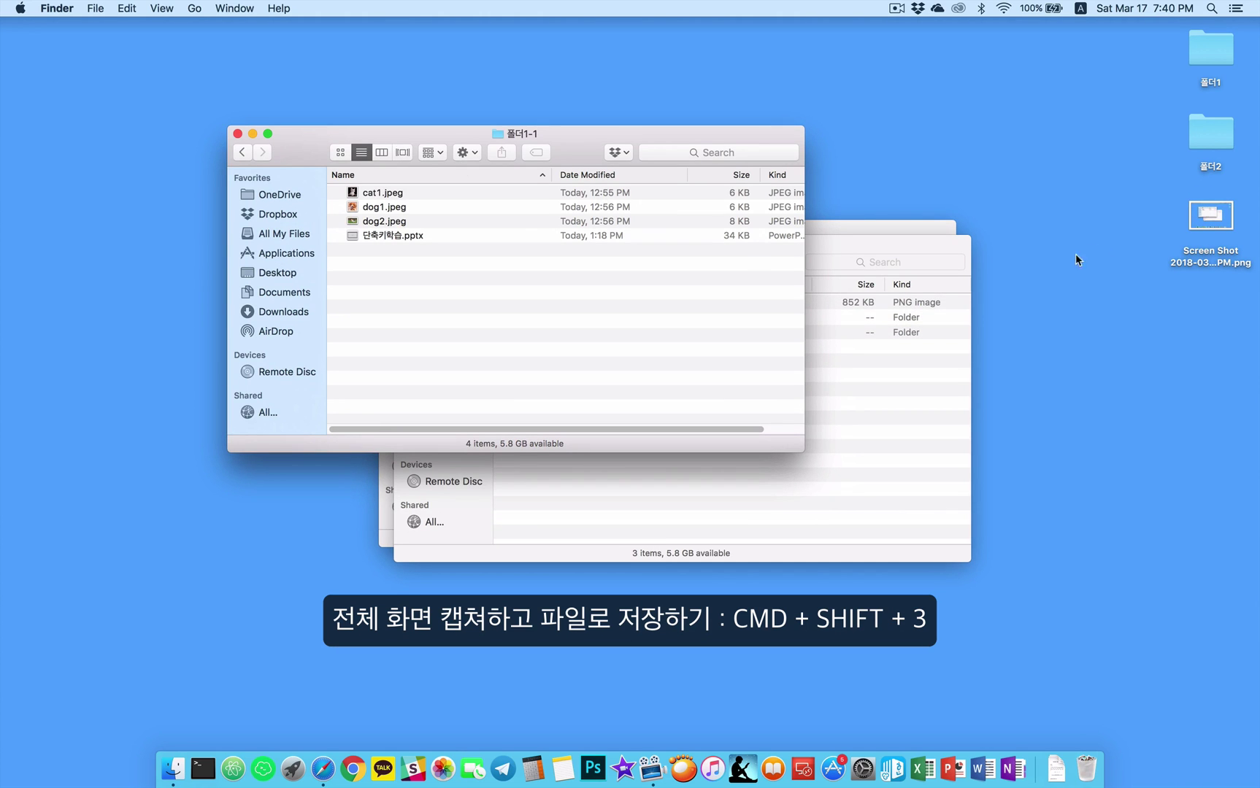
{"action": "left_click", "coordinate": [1214, 219]}
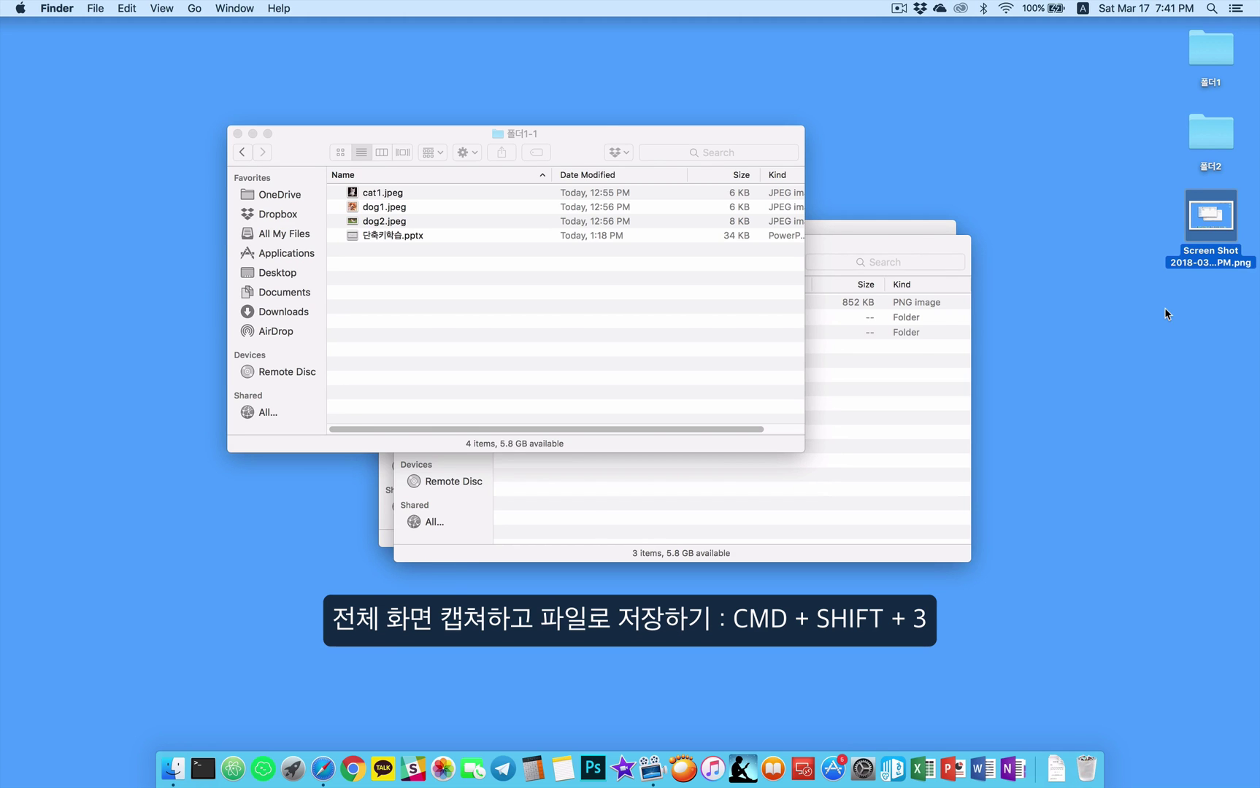
{"action": "key", "text": "space"}
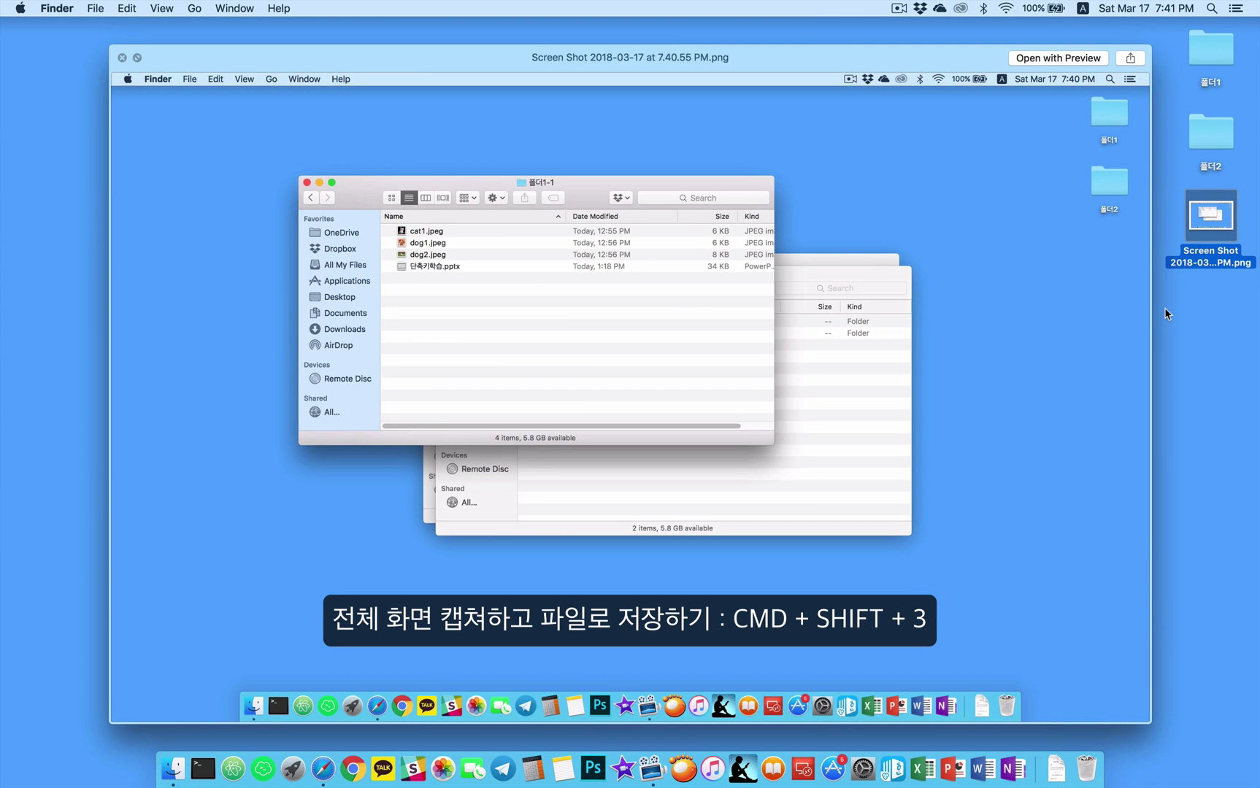
{"action": "key", "text": "space"}
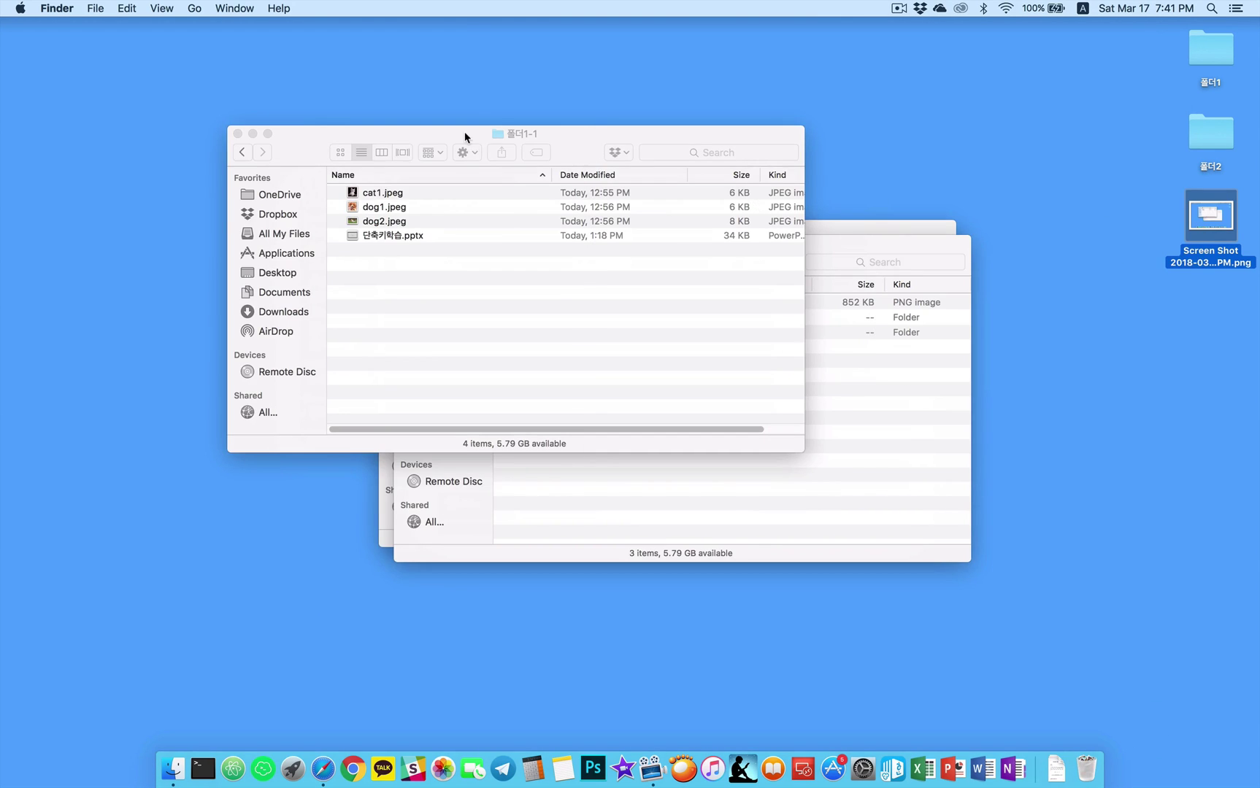
- Capture the full screen to the clipboard and paste it onto slide 1 of 단축키학습.pptx in PowerPoint
{"action": "left_click", "coordinate": [464, 132]}
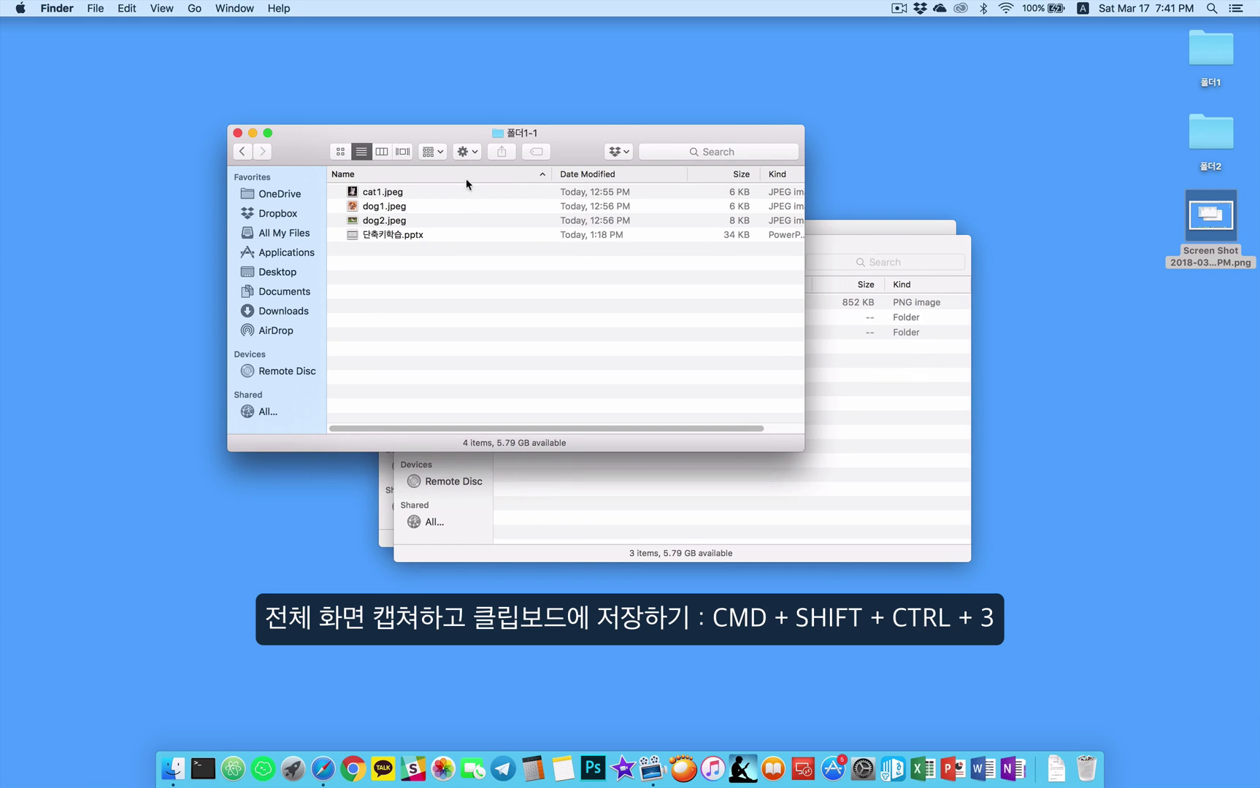
{"action": "left_click", "coordinate": [438, 237]}
{"action": "double_click", "coordinate": [439, 235]}
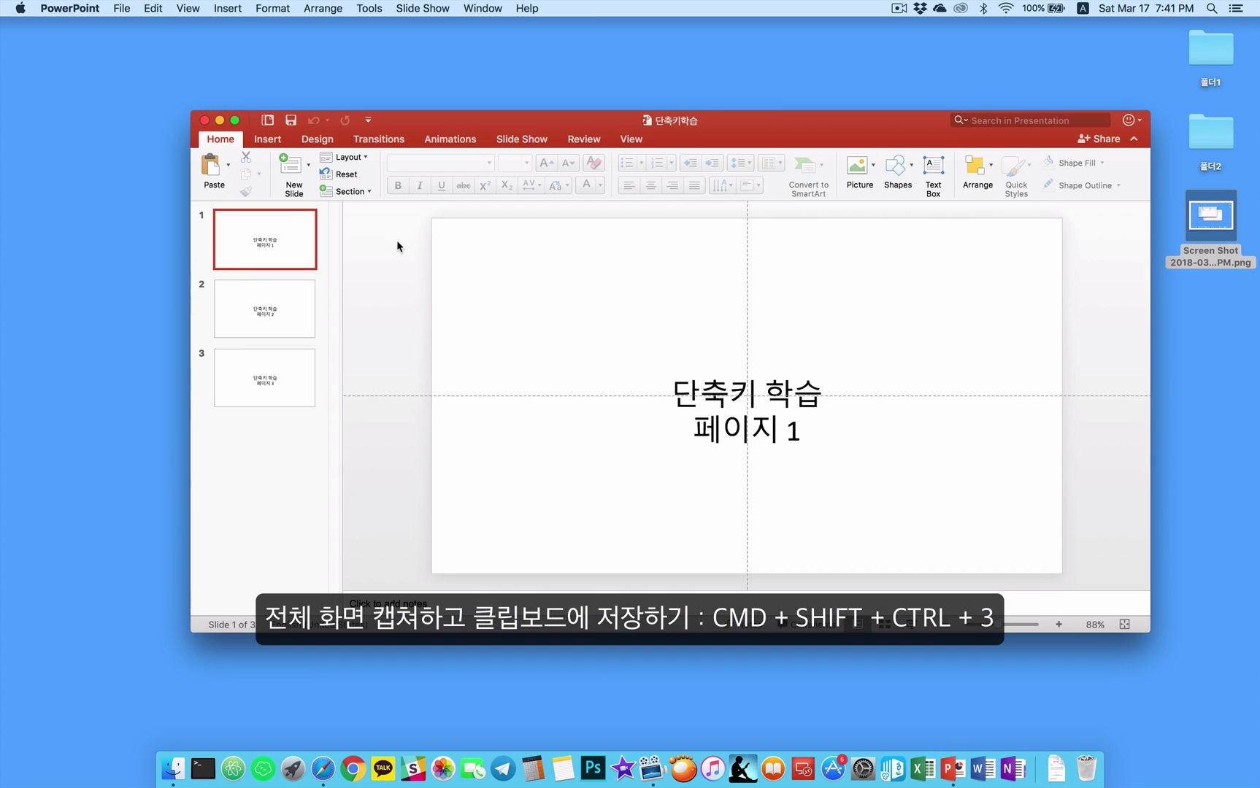
{"action": "key", "text": "super+v"}
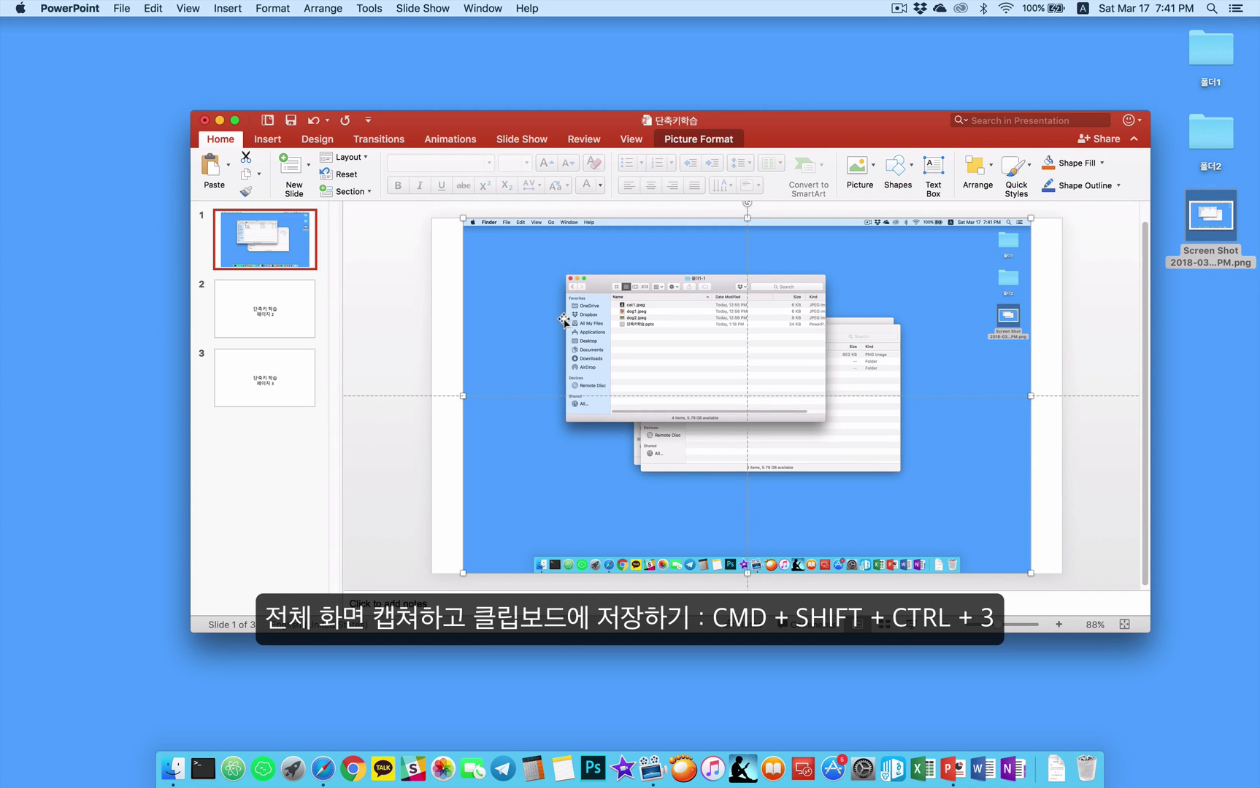
- Delete the pasted full-screen capture from slide 1 and close the presentation
{"action": "key", "text": "Delete"}
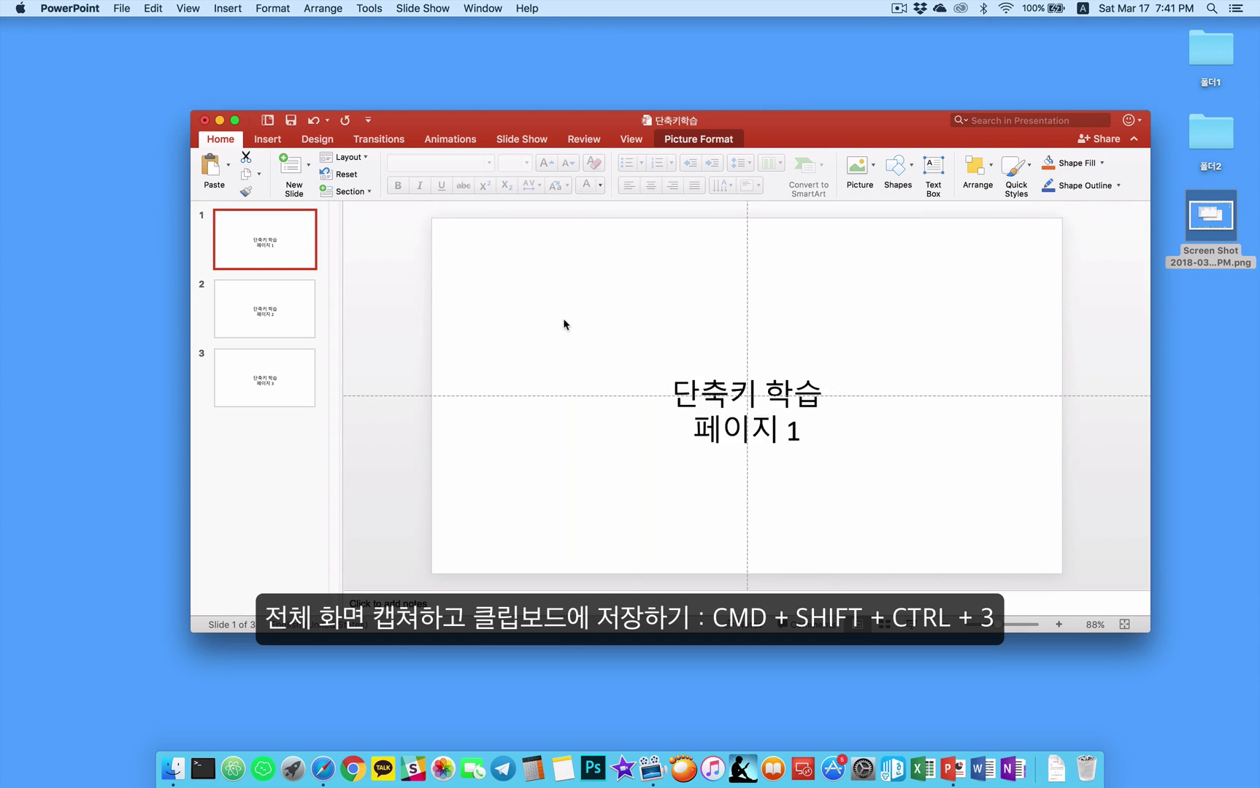
{"action": "left_click", "coordinate": [204, 119]}
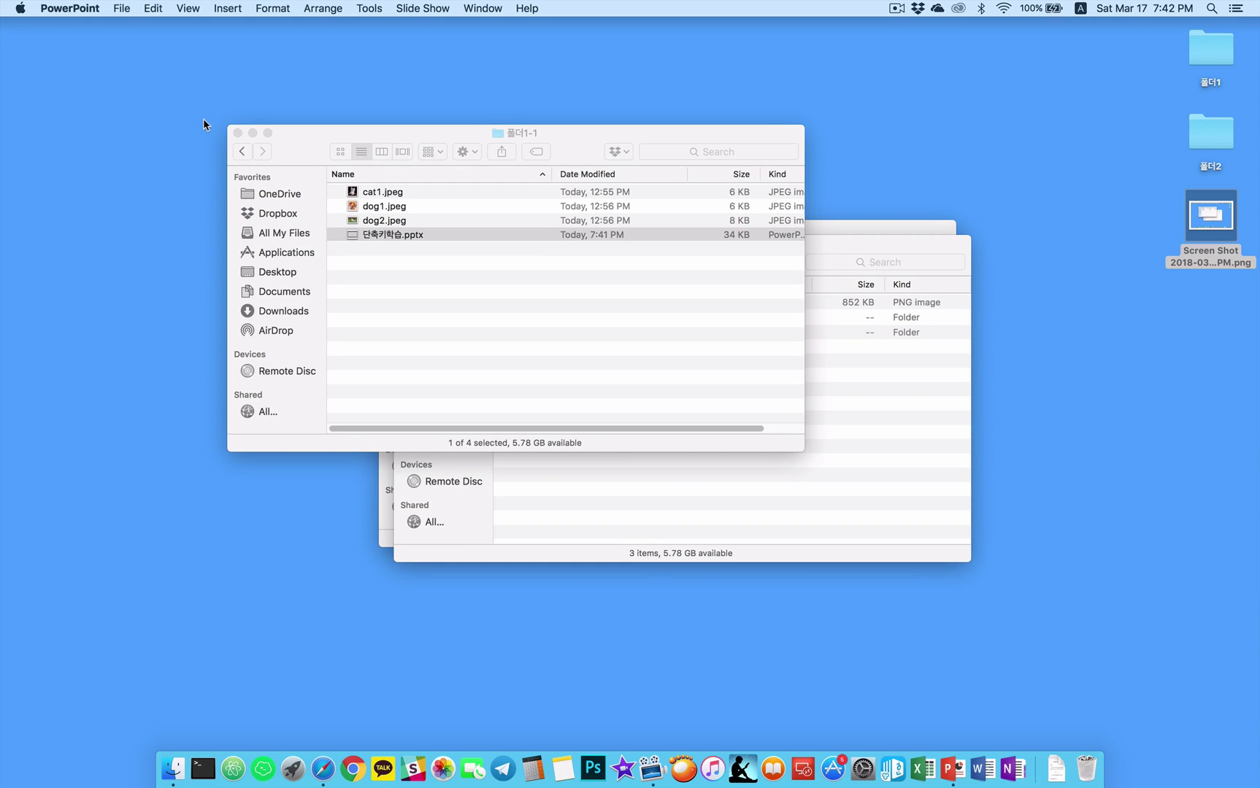
- Capture the area of the 폴더1-1 window to a file and check the new screenshot in Quick Look
{"action": "left_click", "coordinate": [295, 135]}
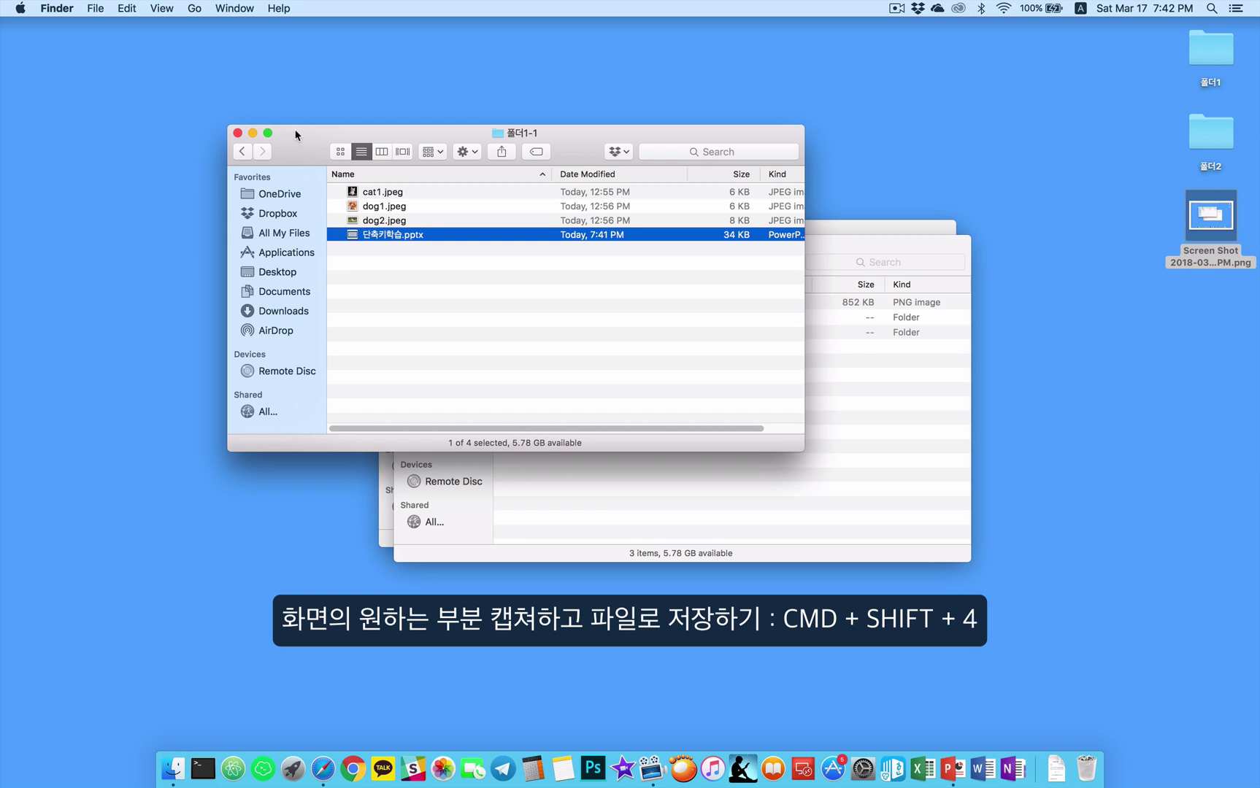
{"action": "key", "text": "super+shift+4"}
{"action": "left_click_drag", "start_coordinate": [224, 122], "coordinate": [796, 453]}
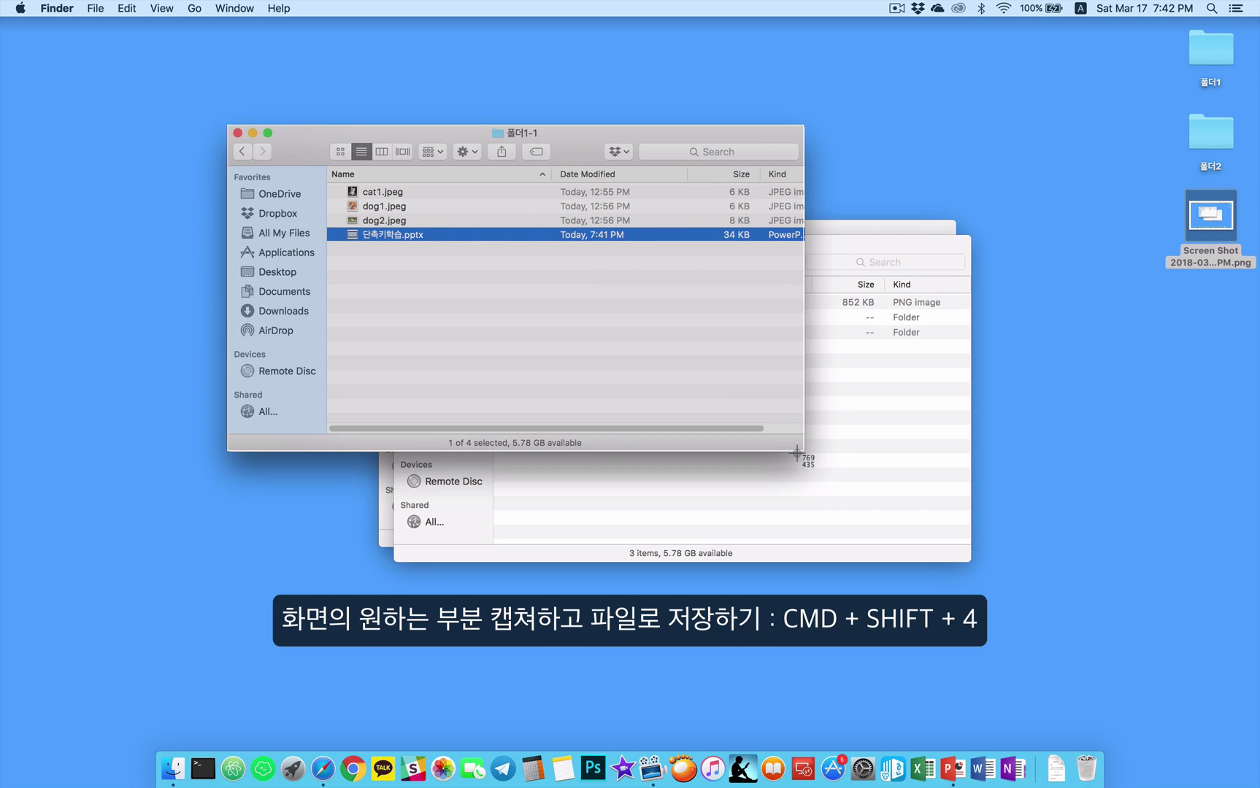
{"action": "left_click_drag", "start_coordinate": [796, 453], "coordinate": [797, 453]}
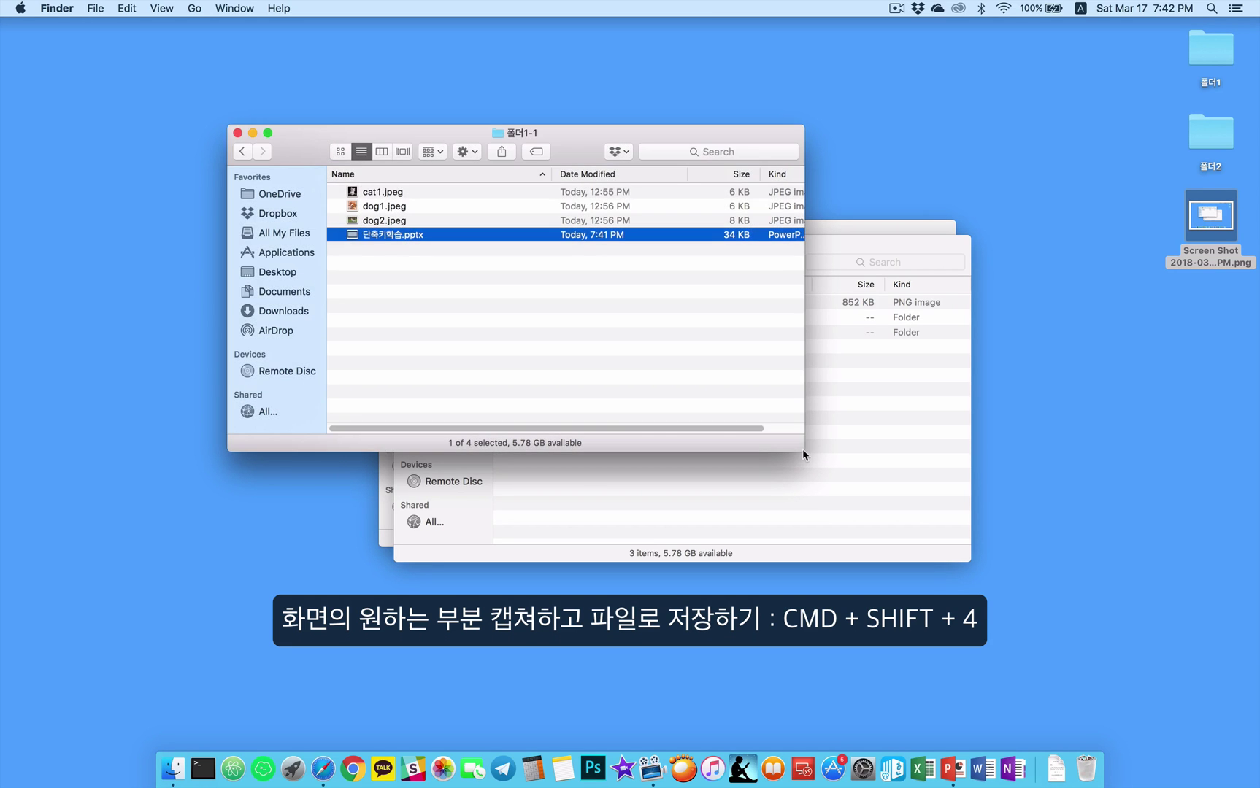
{"action": "left_click", "coordinate": [1217, 300]}
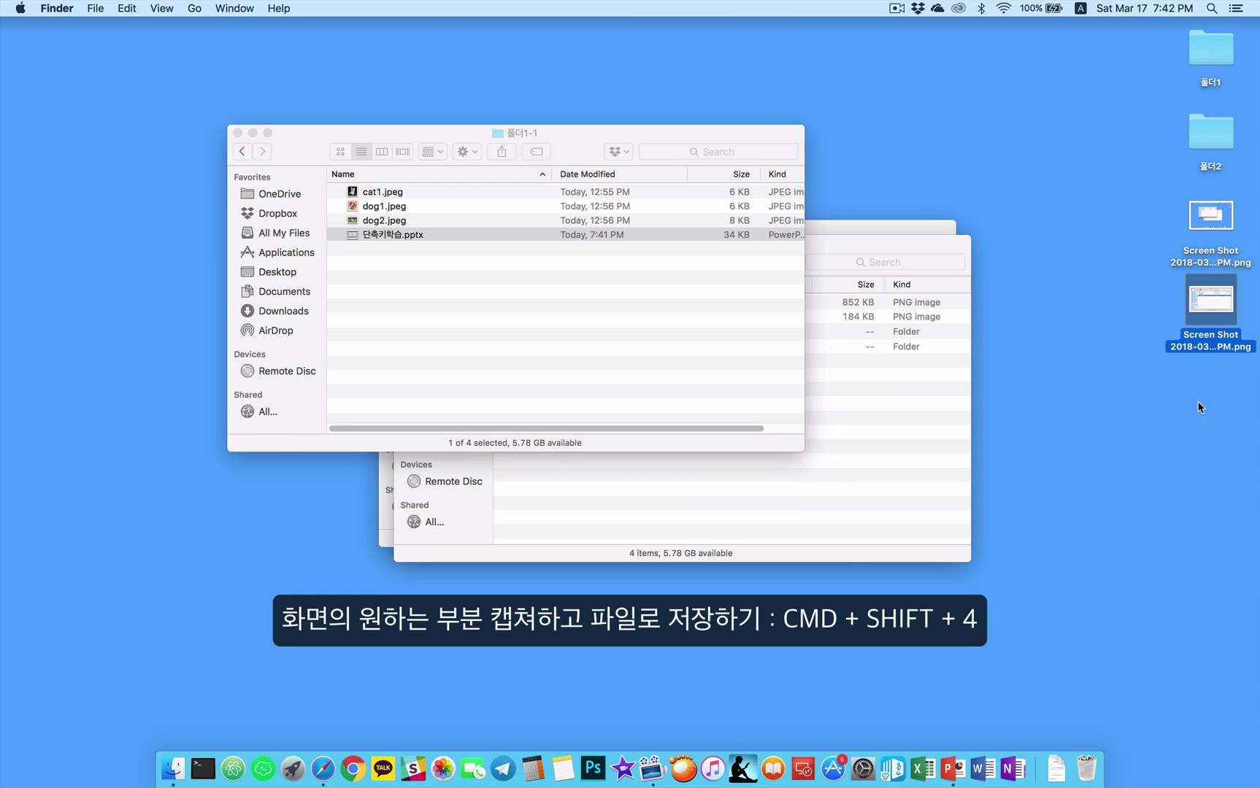
{"action": "key", "text": "space"}
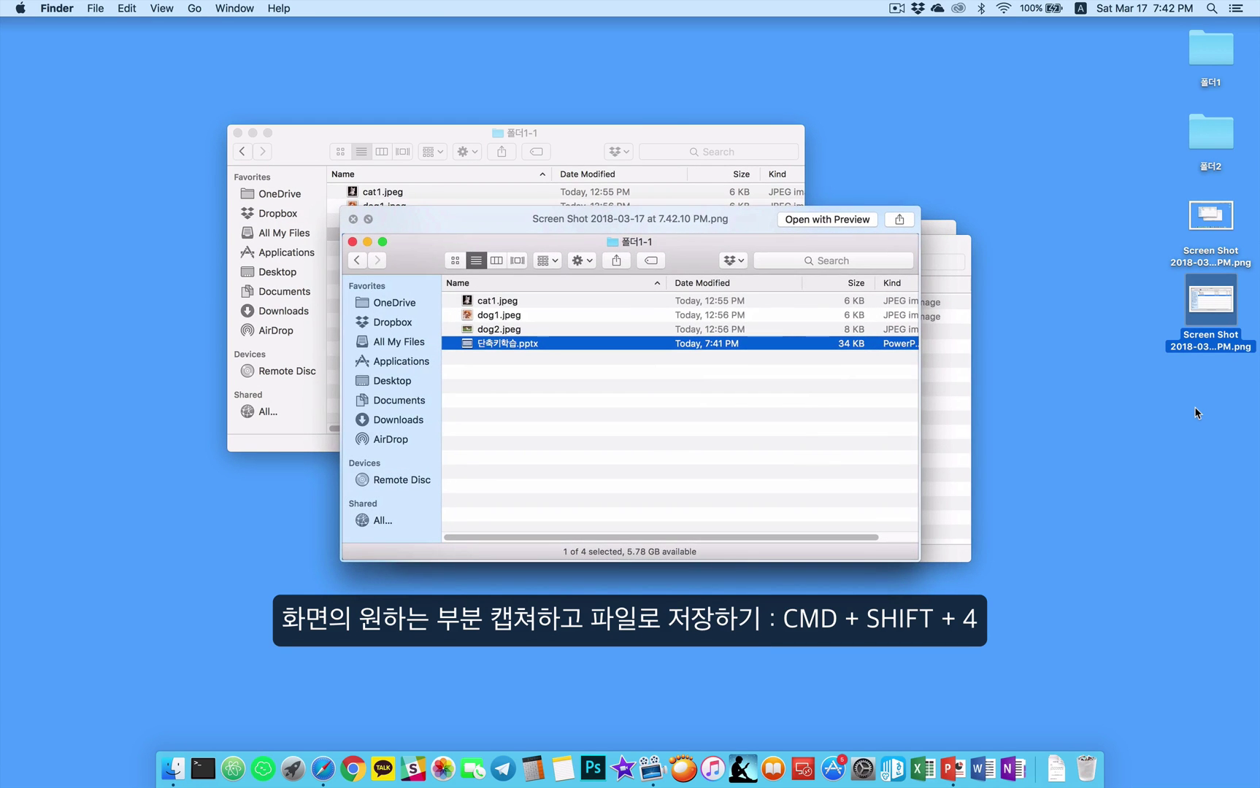
{"action": "key", "text": "space"}
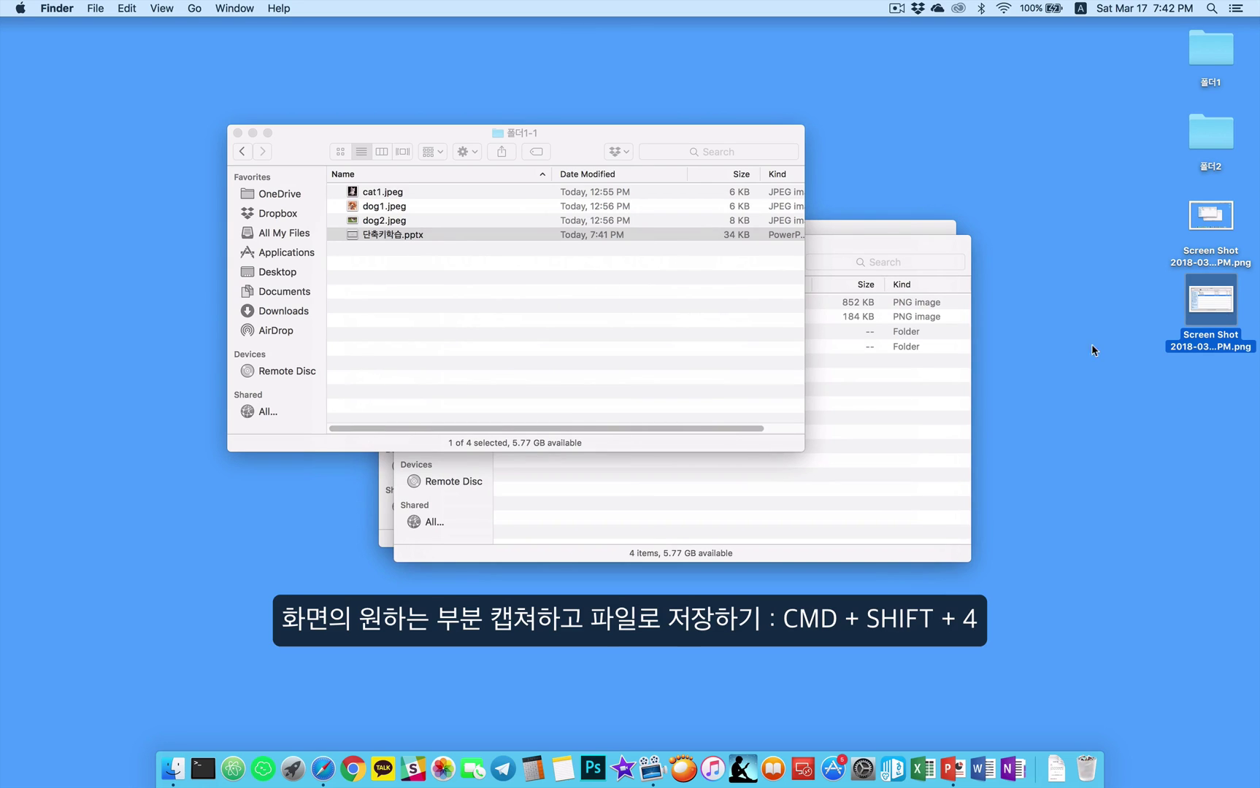
- Capture the 폴더1-1 window area to the clipboard and paste it onto slide 1 of 단축키학습.pptx in PowerPoint
{"action": "left_click", "coordinate": [572, 138]}
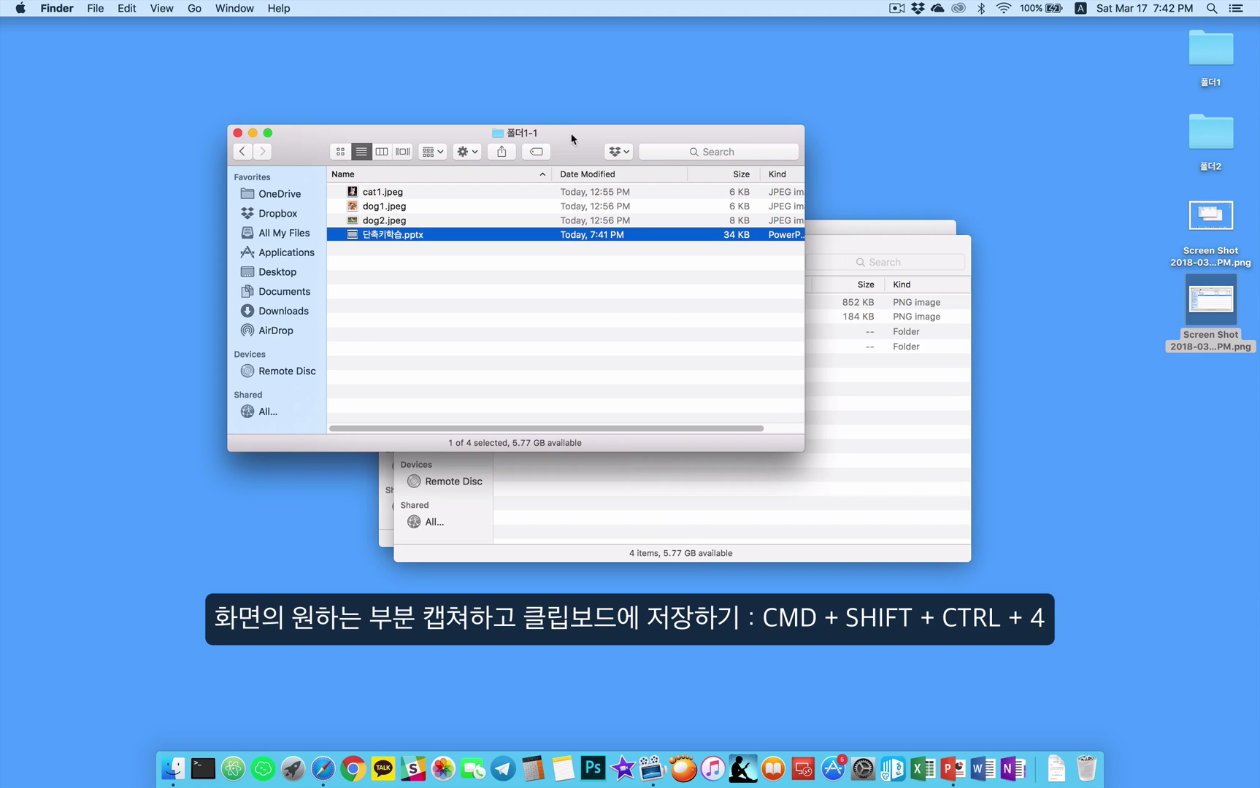
{"action": "key", "text": "super+shift+ctrl+4"}
{"action": "left_click_drag", "start_coordinate": [228, 123], "coordinate": [811, 456]}
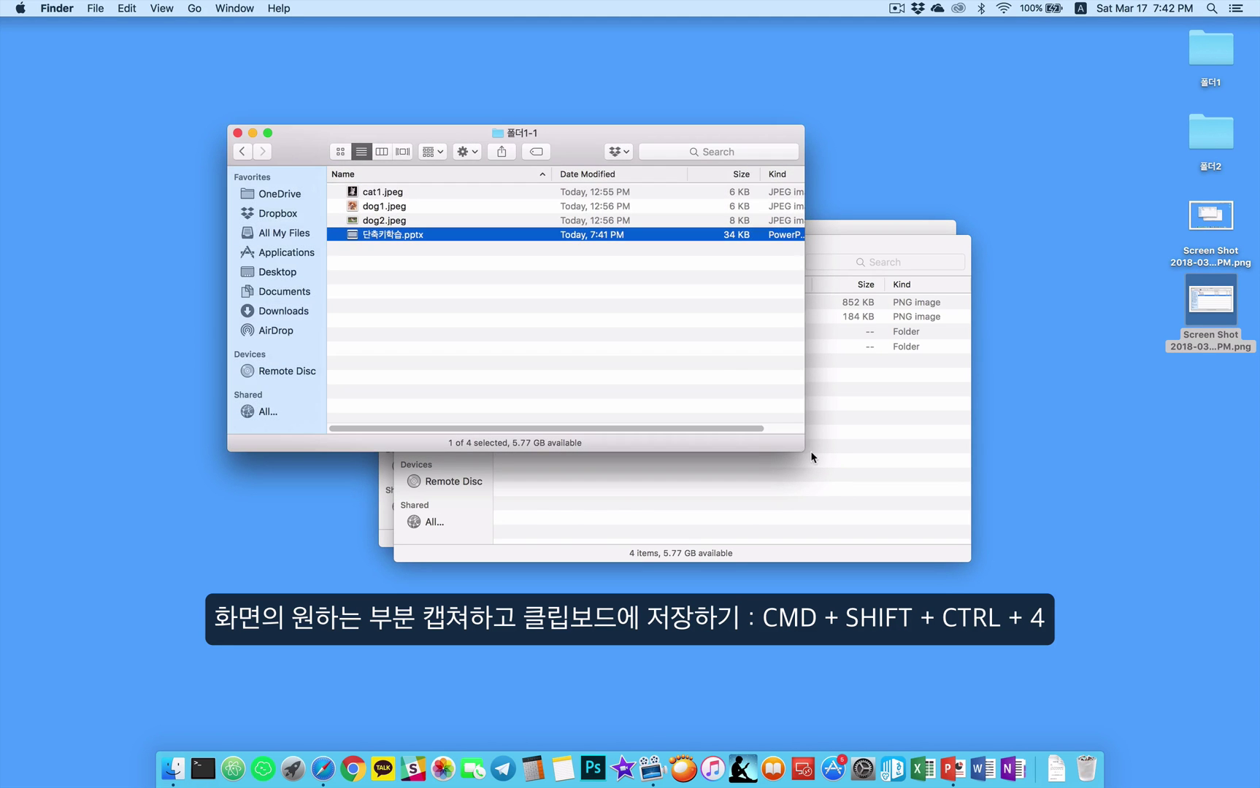
{"action": "double_click", "coordinate": [398, 234]}
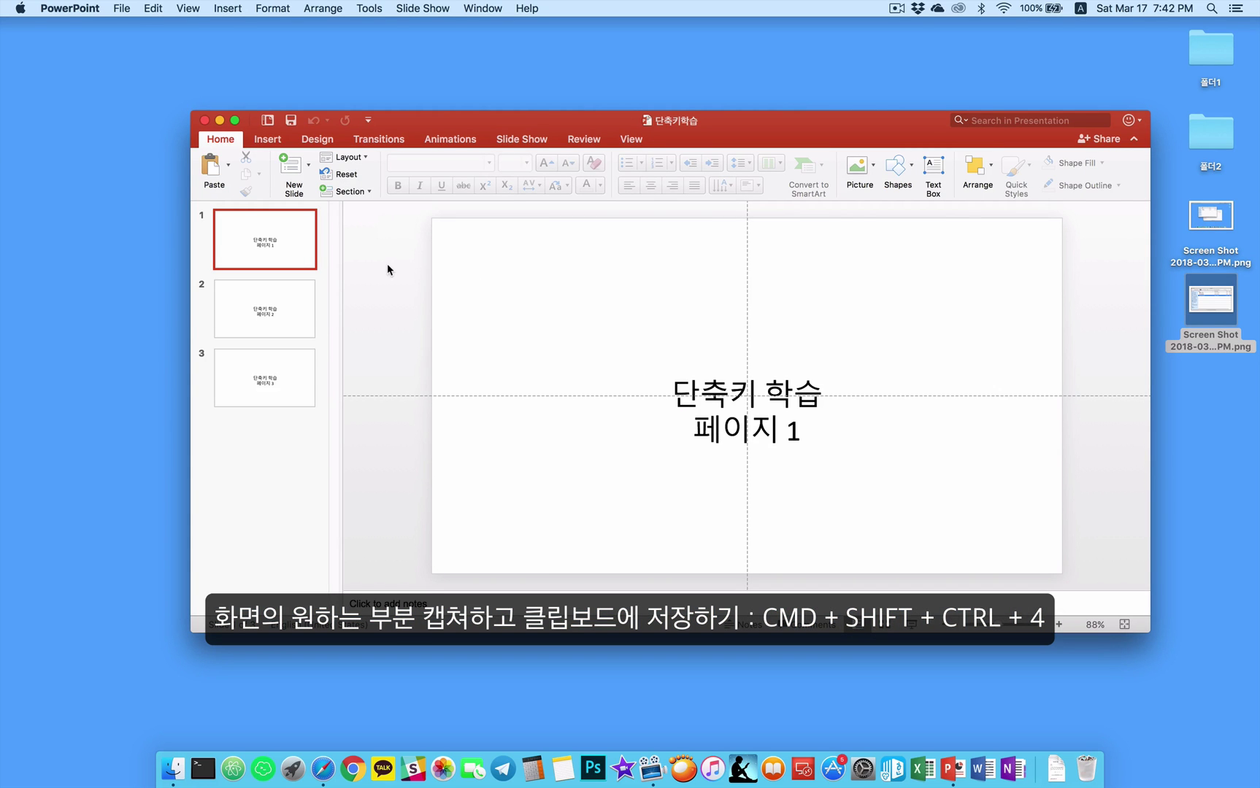
{"action": "key", "text": "super+v"}
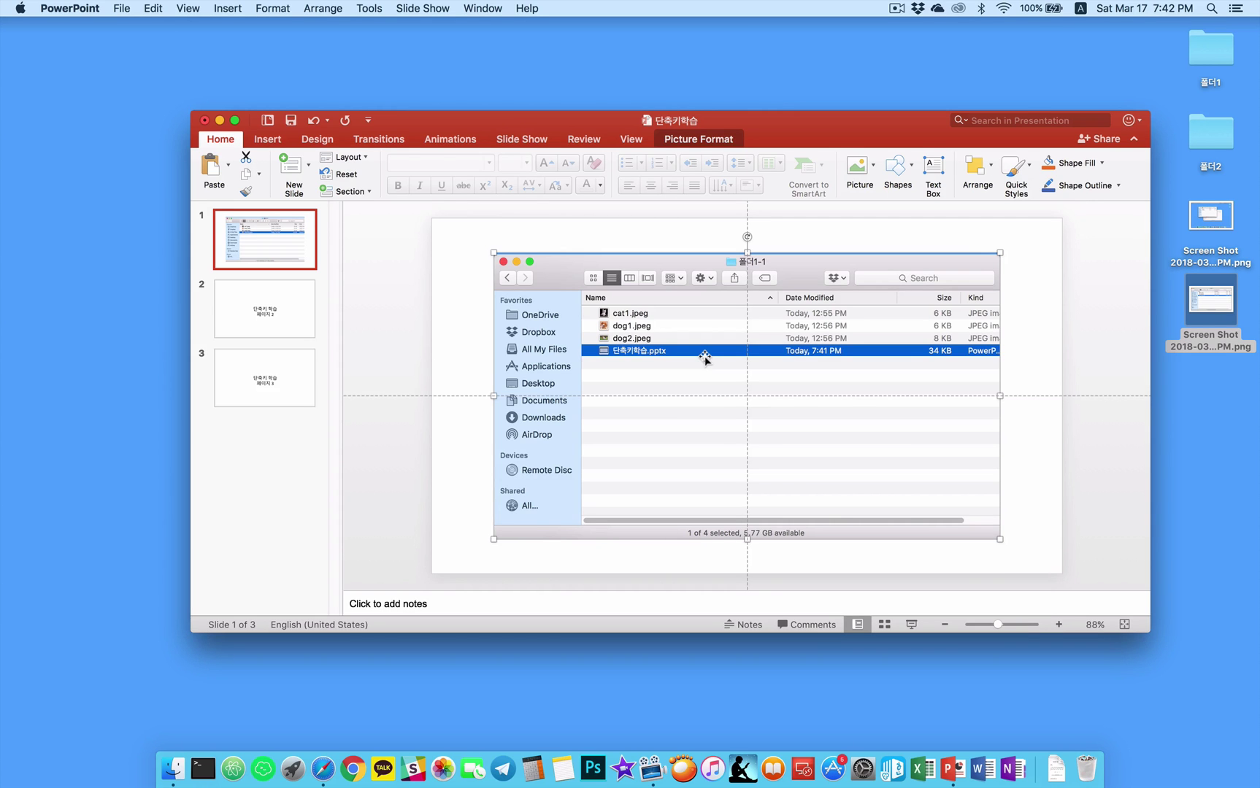
- Delete the pasted window capture from slide 1, then reposition the presentation window and save the file
{"action": "key", "text": "Delete"}
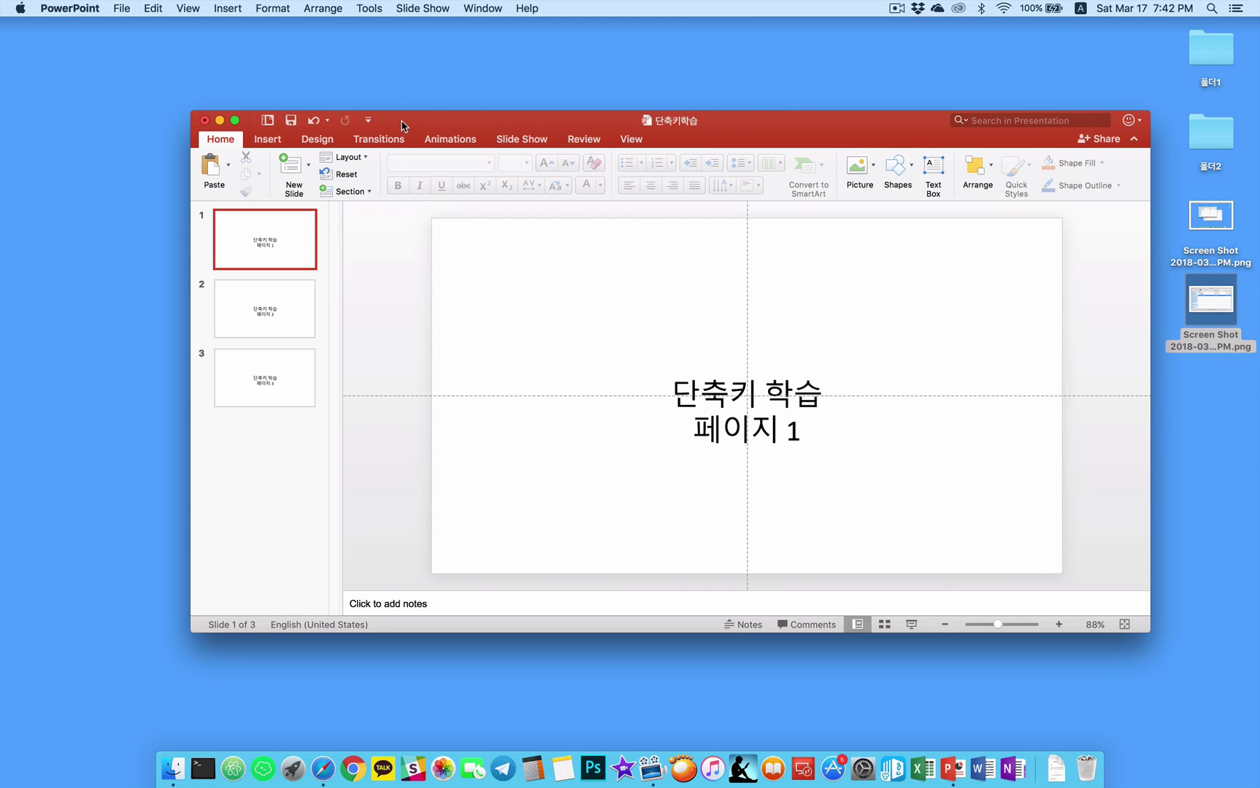
{"action": "left_click_drag", "start_coordinate": [403, 125], "coordinate": [319, 86]}
{"action": "key", "text": "super+s"}
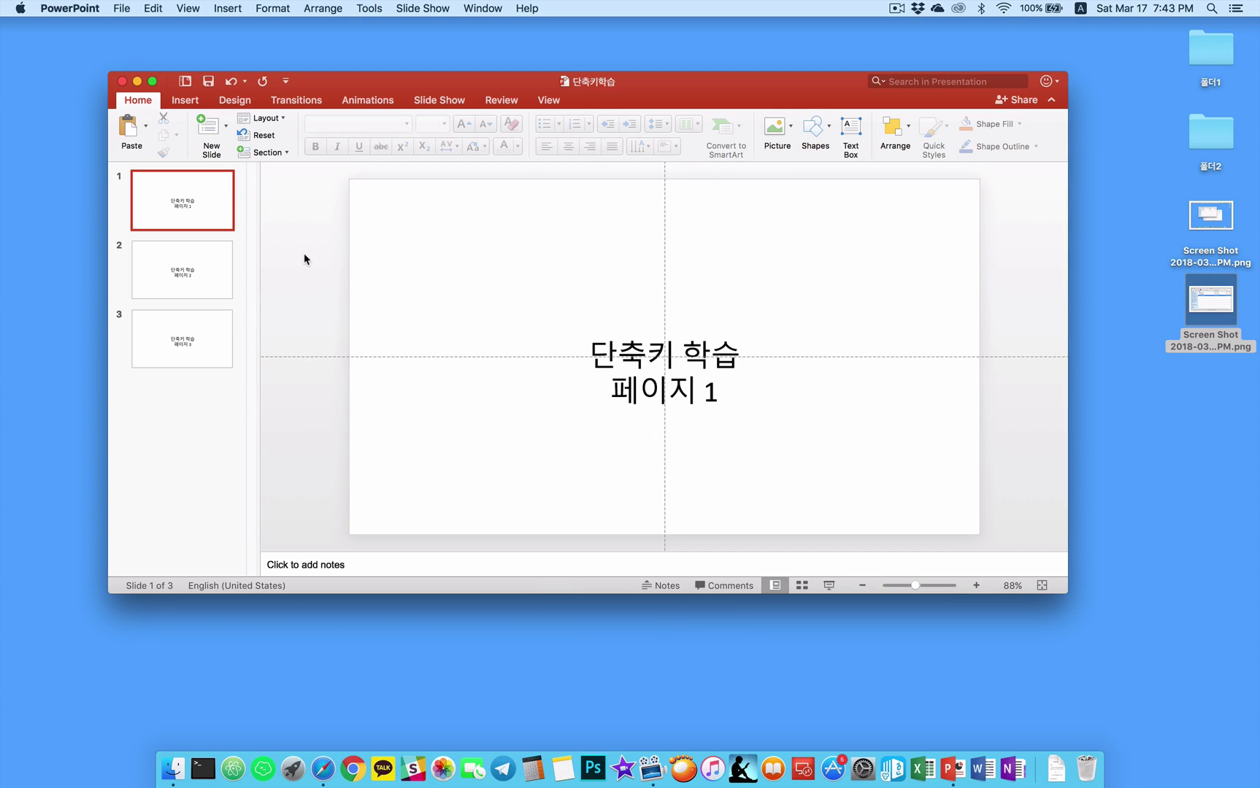
- Bring up PowerPoint's file-opening dialog and cancel it
{"action": "key", "text": "super+o"}
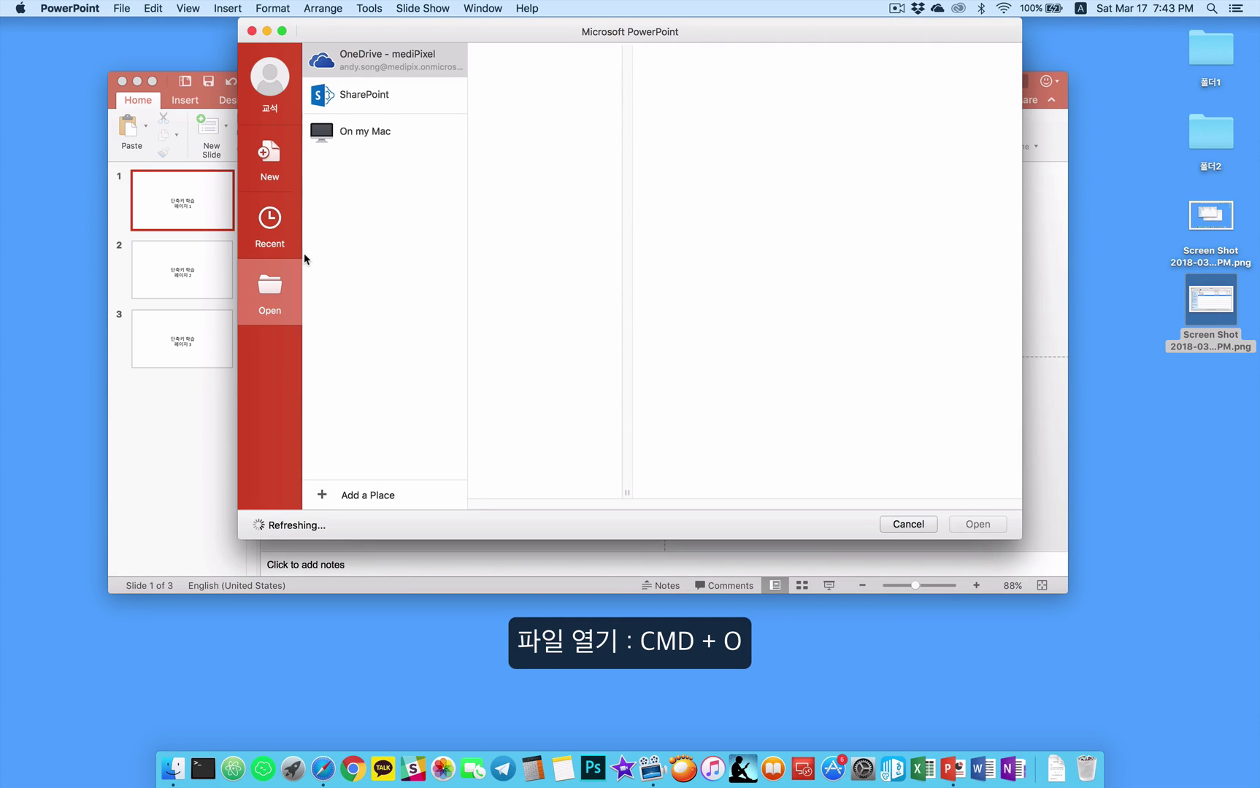
{"action": "key", "text": "Escape"}
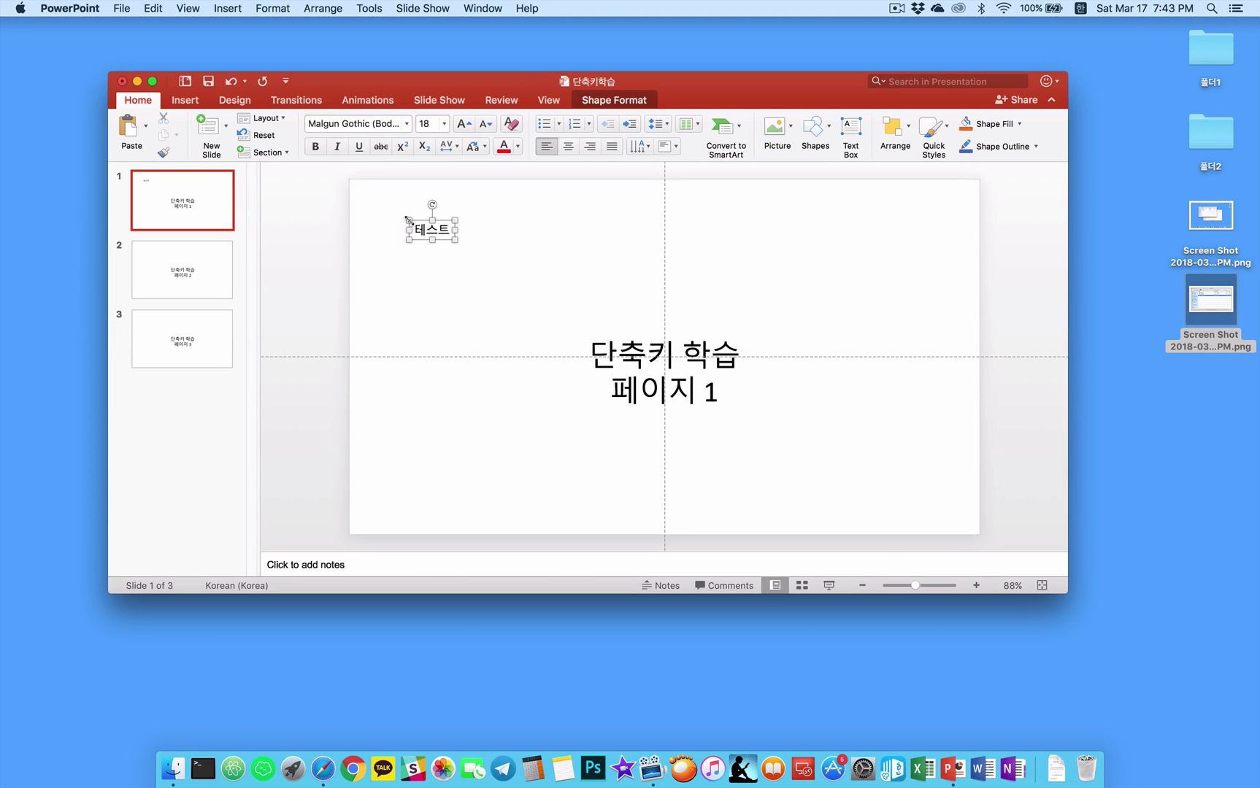
- Deselect the 테스트 text box on slide 1 and save the presentation
{"action": "left_click", "coordinate": [446, 291]}
{"action": "key", "text": "super+s"}
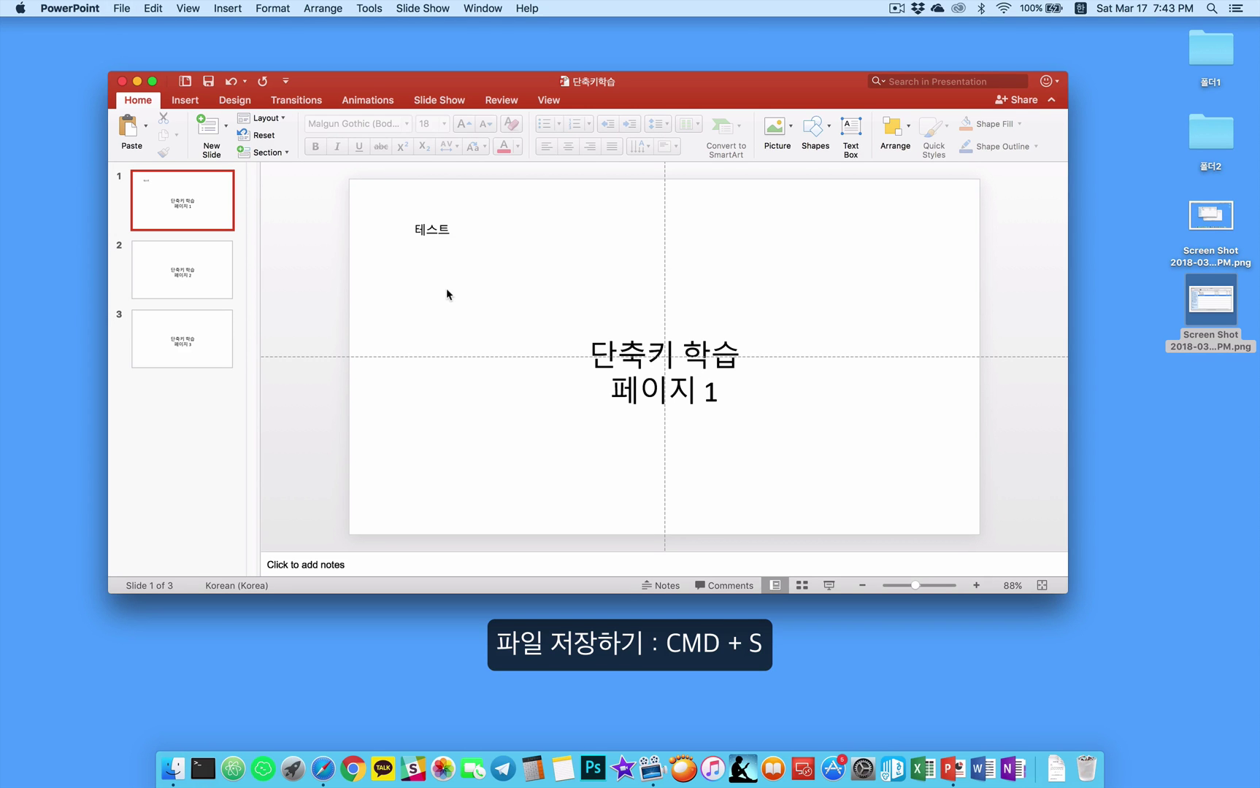
- Bring up the presentation's print settings and cancel without printing
{"action": "key", "text": "super+p"}
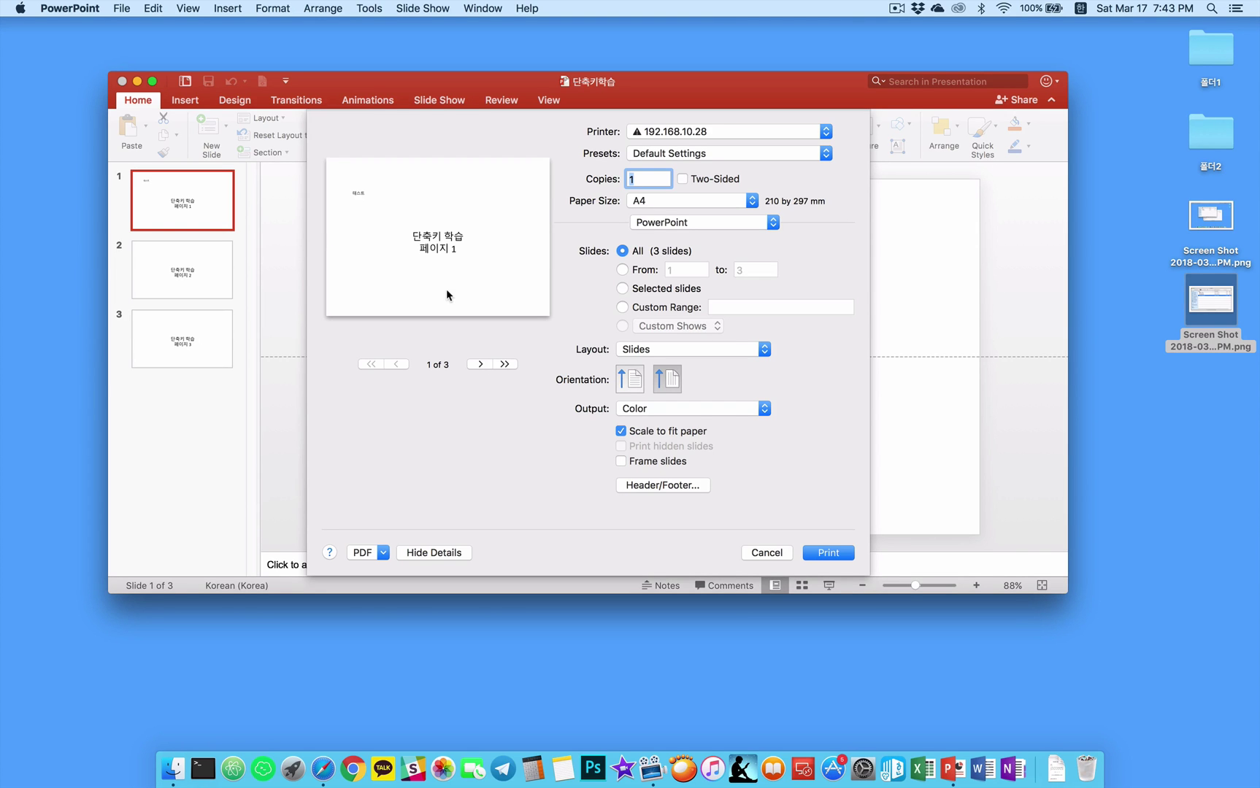
{"action": "key", "text": "Escape"}
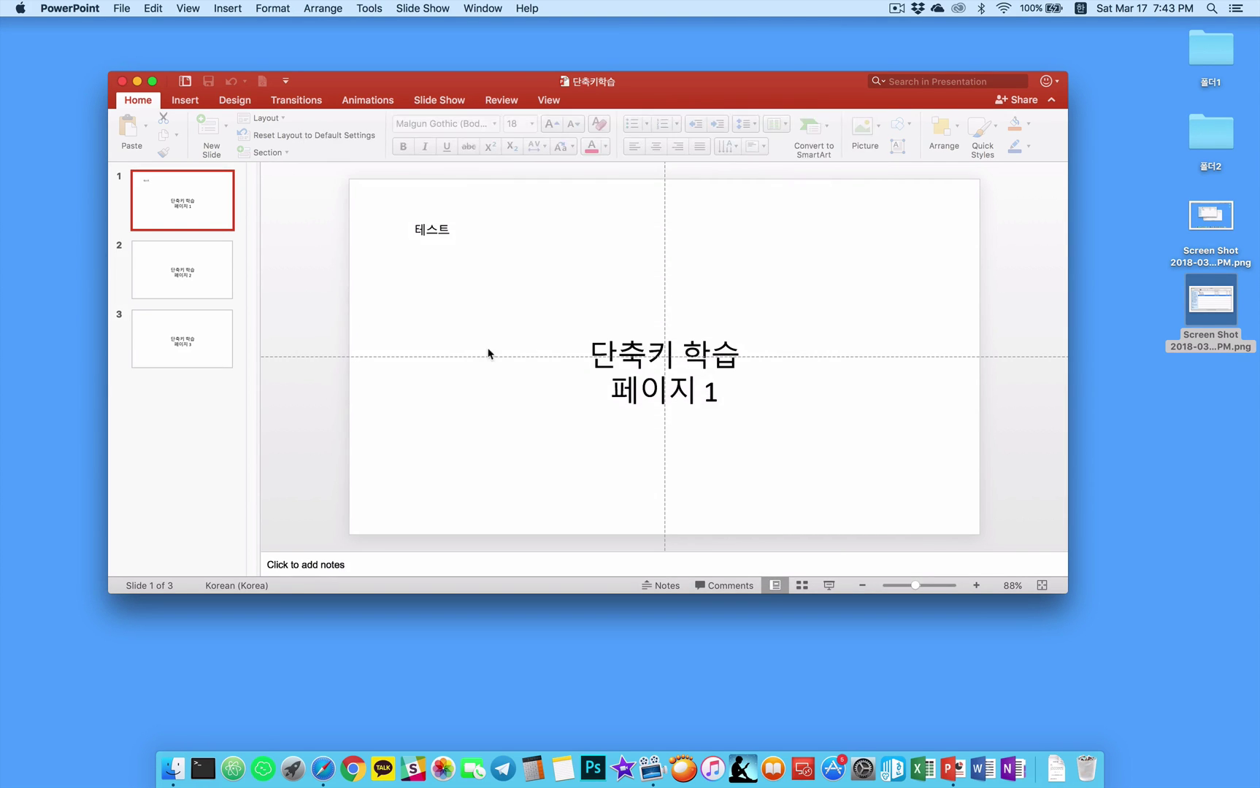
- Copy the 테스트 text on slide 1, paste it once beside the original and repeatedly on new lines below in the same text box
{"action": "left_click", "coordinate": [446, 229]}
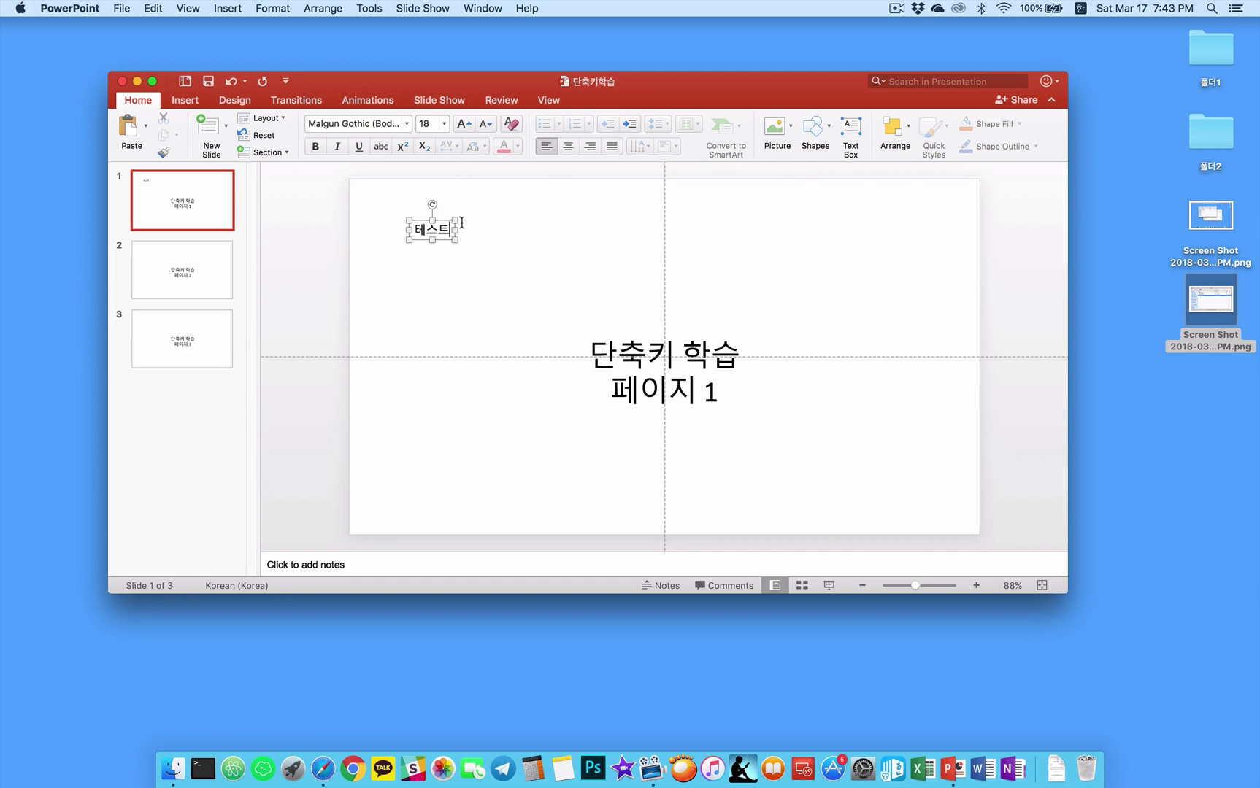
{"action": "key", "text": "super+a"}
{"action": "key", "text": "super+c"}
{"action": "key", "text": "Right"}
{"action": "key", "text": "super+v"}
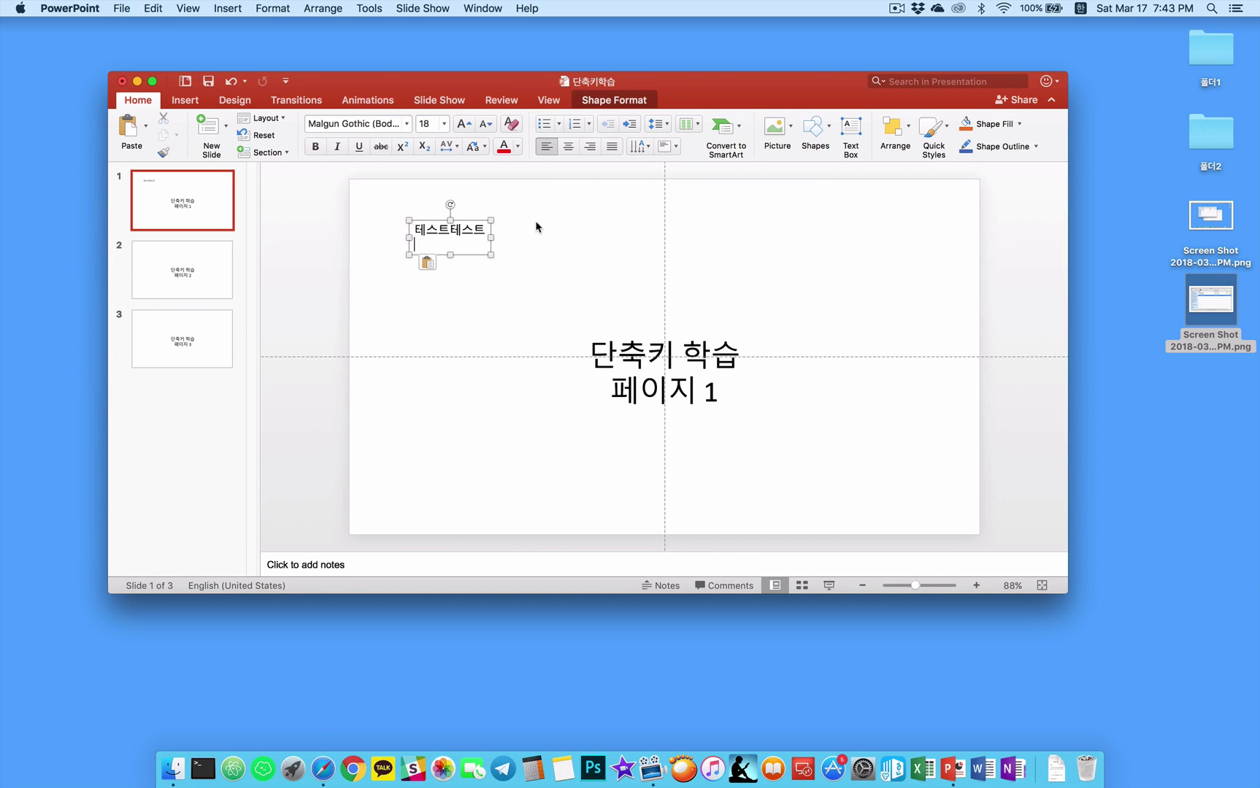
{"action": "key", "text": "Return"}
{"action": "key", "text": "super+v"}
{"action": "key", "text": "Return"}
{"action": "key", "text": "super+v"}
{"action": "key", "text": "Return"}
{"action": "key", "text": "super+v"}
{"action": "key", "text": "Return"}
{"action": "key", "text": "super+v"}
{"action": "key", "text": "Return"}
{"action": "key", "text": "super+v"}
{"action": "key", "text": "Return"}
{"action": "key", "text": "super+v"}
{"action": "key", "text": "Return"}
{"action": "key", "text": "super+v"}
{"action": "key", "text": "Return"}
{"action": "key", "text": "super+v"}
{"action": "key", "text": "Return"}
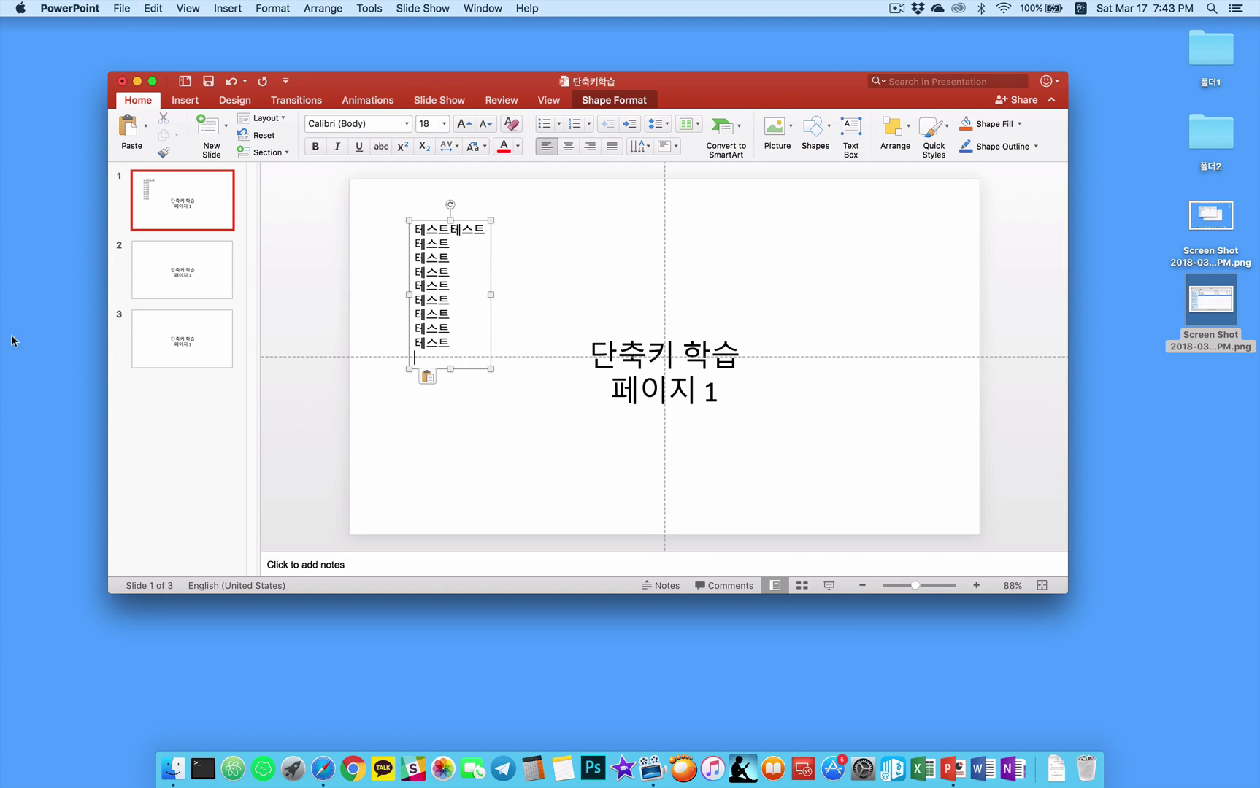
- Widen the 테스트 text box on slide 1 to about mid-slide and shorten its first line to 테스
{"action": "left_click_drag", "start_coordinate": [491, 294], "coordinate": [758, 252]}
{"action": "left_click", "coordinate": [415, 229]}
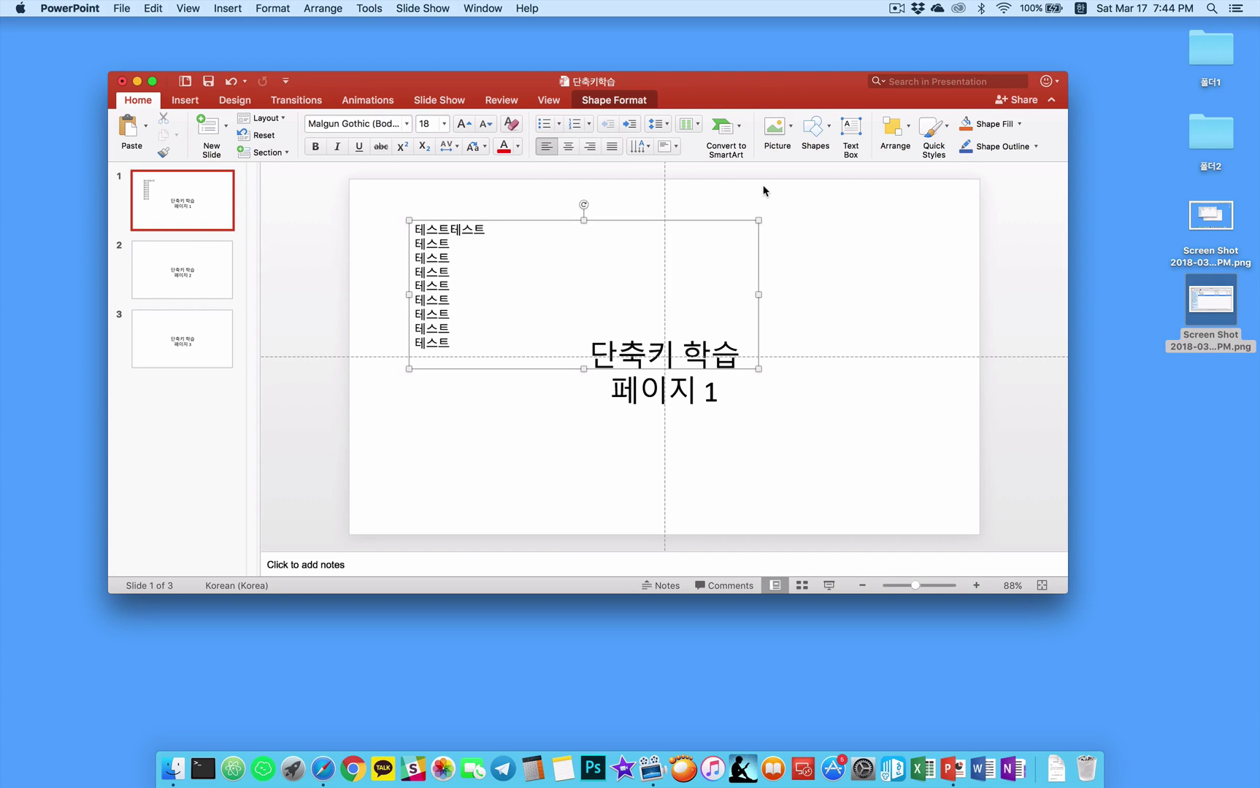
{"action": "key", "text": "super+z"}
{"action": "key", "text": "super+z"}
{"action": "key", "text": "super+z"}
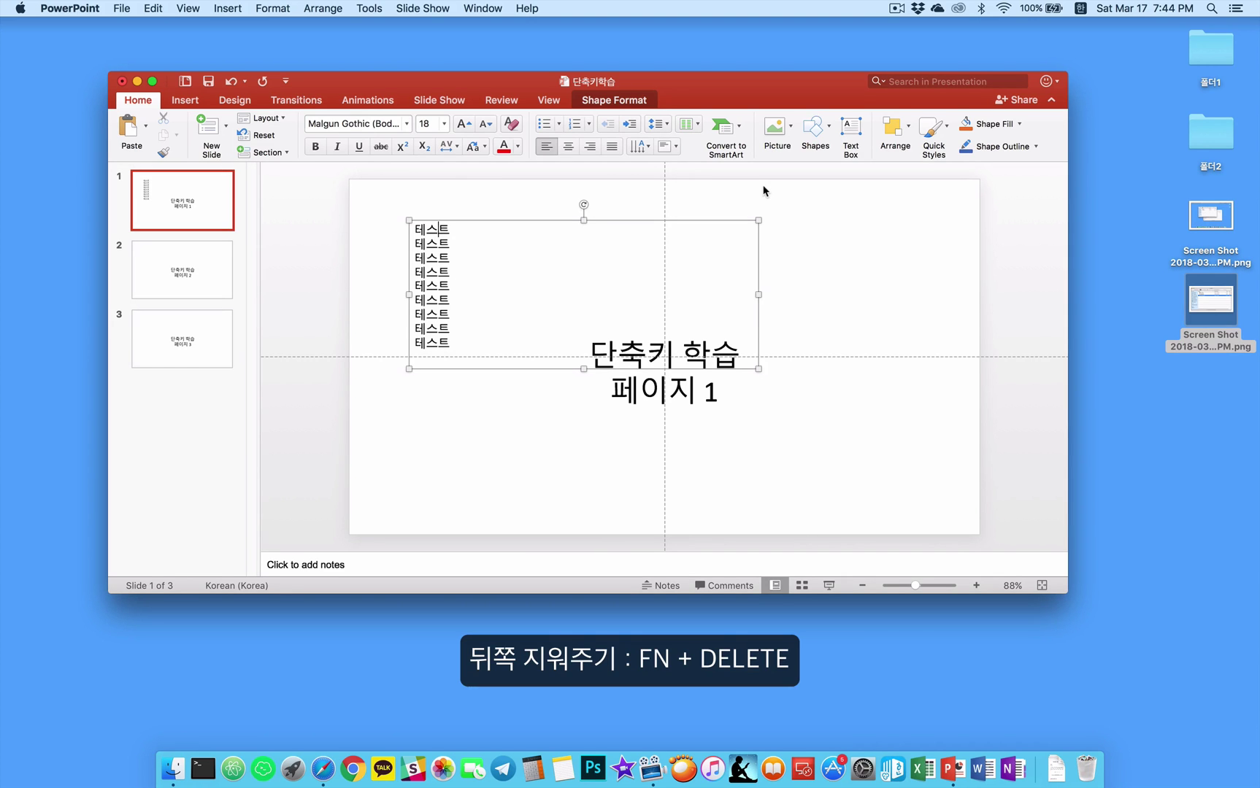
{"action": "key", "text": "Delete"}
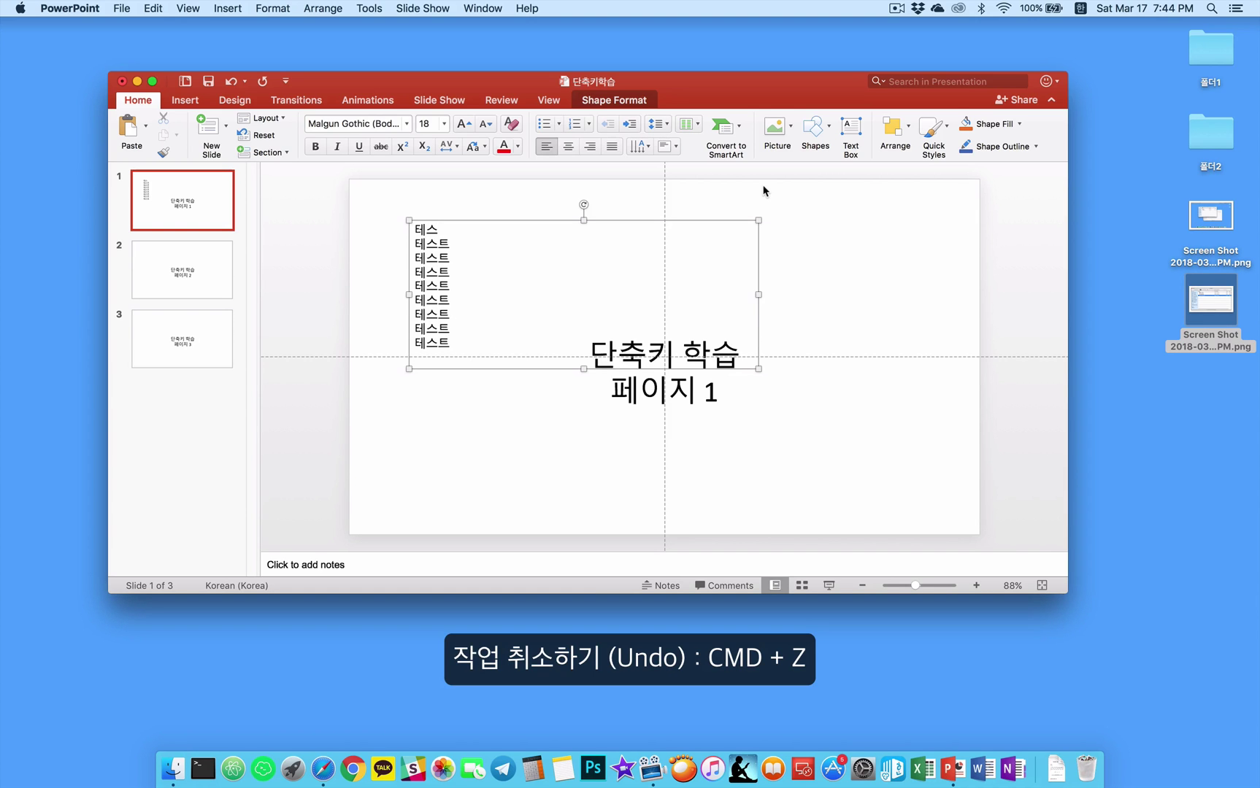
- Undo the edits on slide 1 one after another until the 테스트 text box is gone and only the title remains
{"action": "key", "text": "super+z"}
{"action": "key", "text": "super+z"}
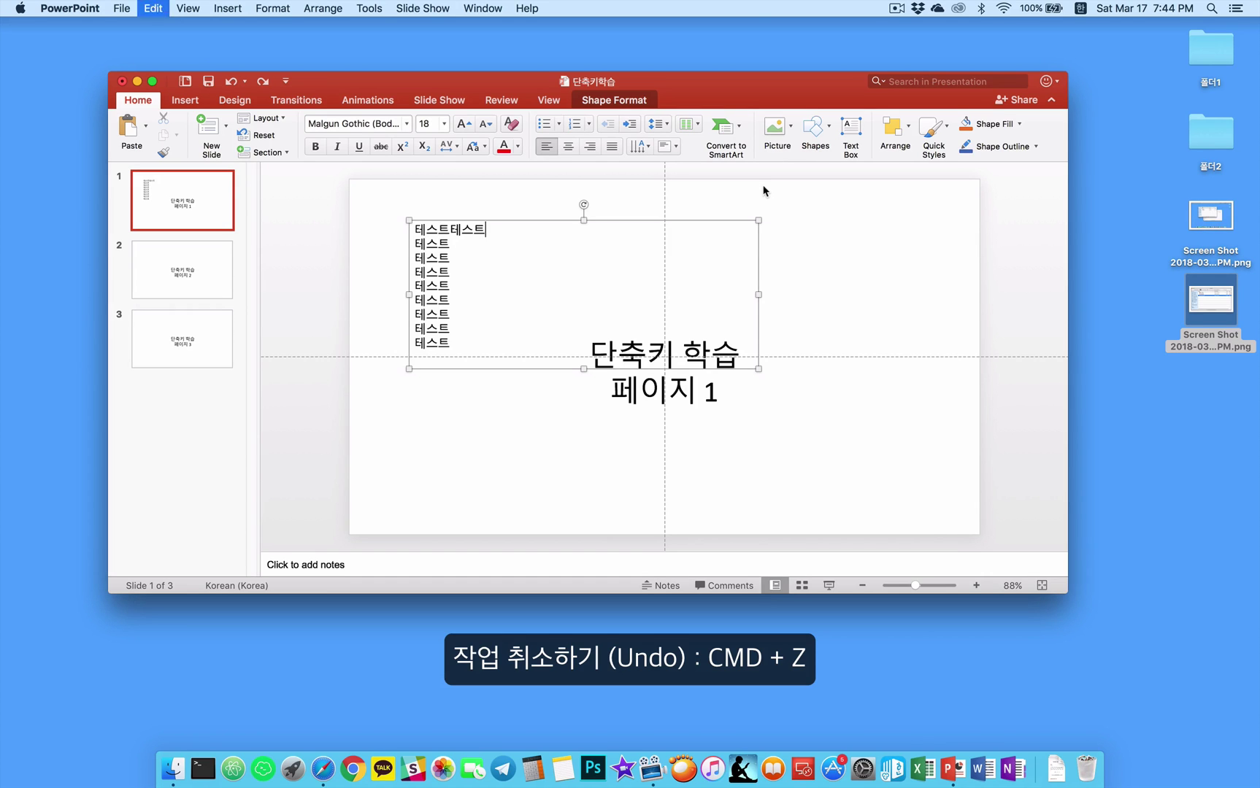
{"action": "key", "text": "super+z"}
{"action": "key", "text": "super+z"}
{"action": "key", "text": "super+z"}
{"action": "key", "text": "super+z"}
{"action": "key", "text": "super+z"}
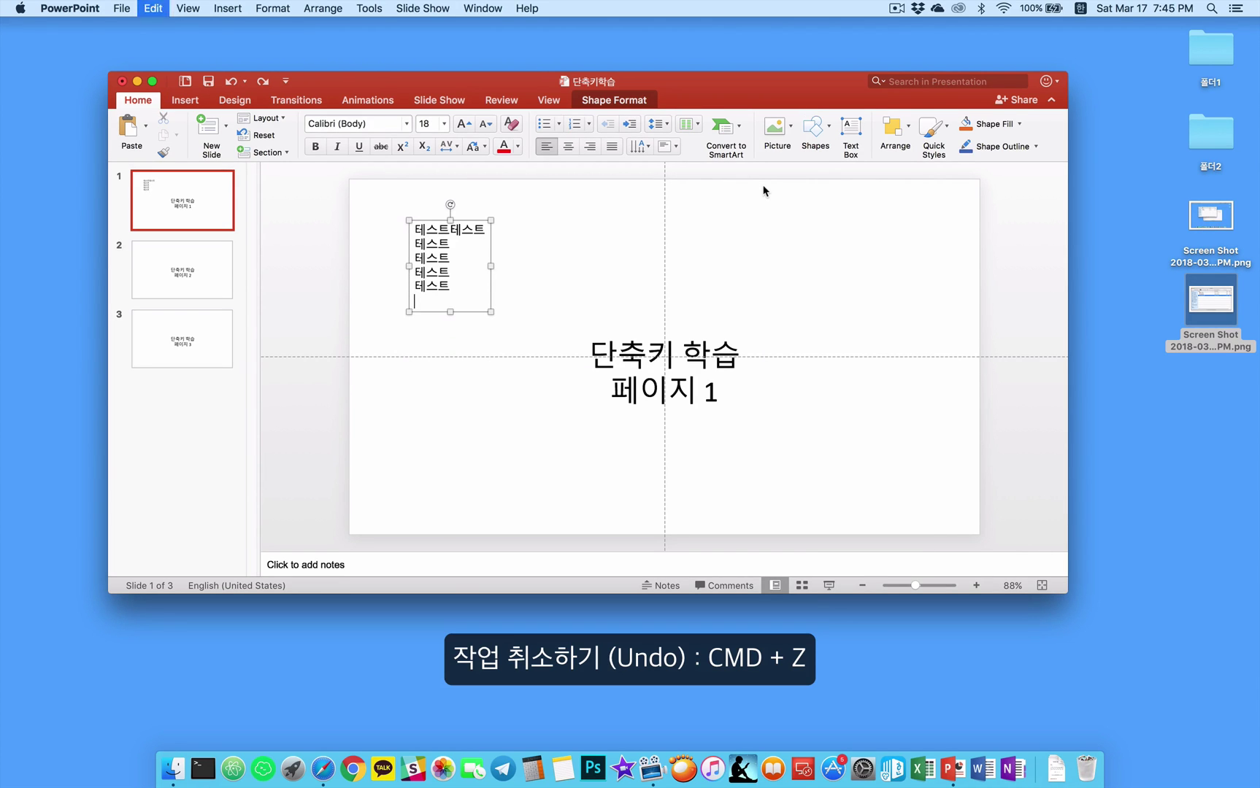
{"action": "key", "text": "super+z"}
{"action": "key", "text": "super+z"}
{"action": "key", "text": "super+z"}
{"action": "key", "text": "super+z"}
{"action": "key", "text": "super+z"}
{"action": "key", "text": "super+z"}
{"action": "key", "text": "super+z"}
{"action": "key", "text": "super+z"}
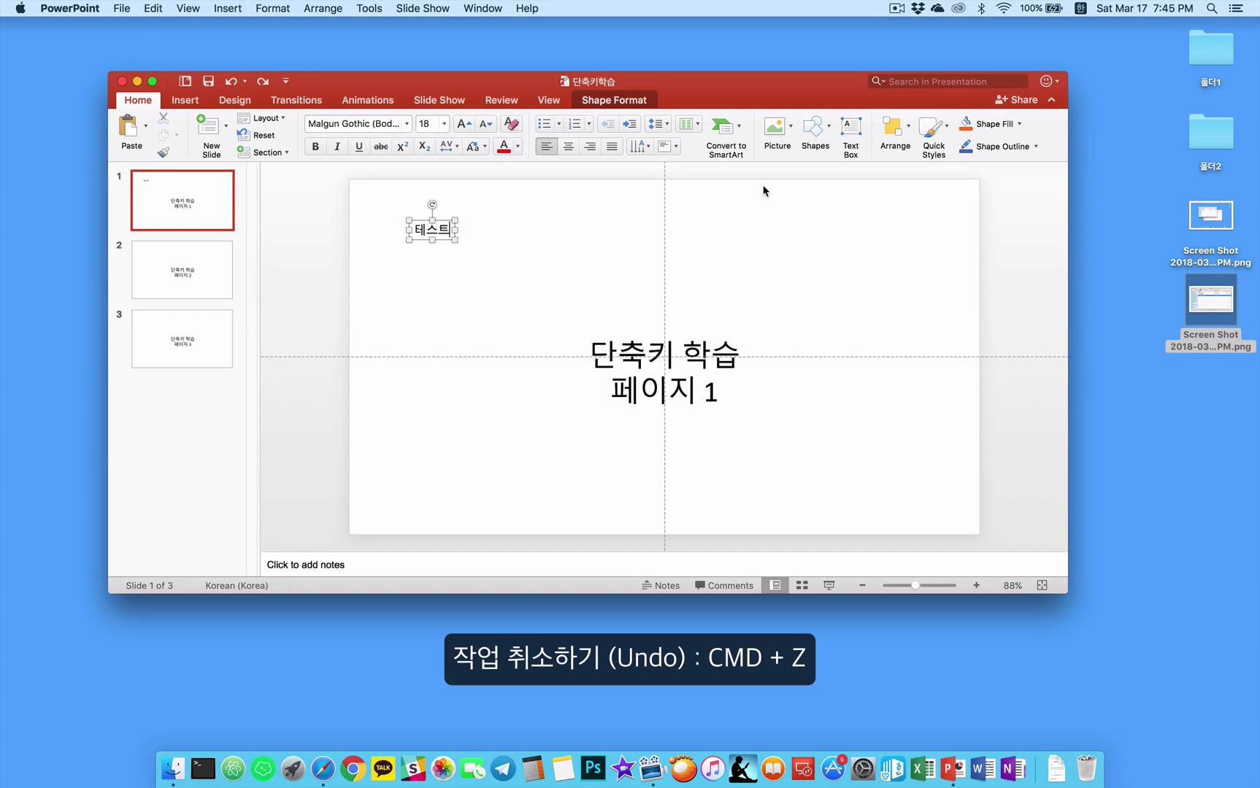
{"action": "key", "text": "super+z"}
{"action": "key", "text": "super+z"}
{"action": "key", "text": "super+z"}
{"action": "key", "text": "super+z"}
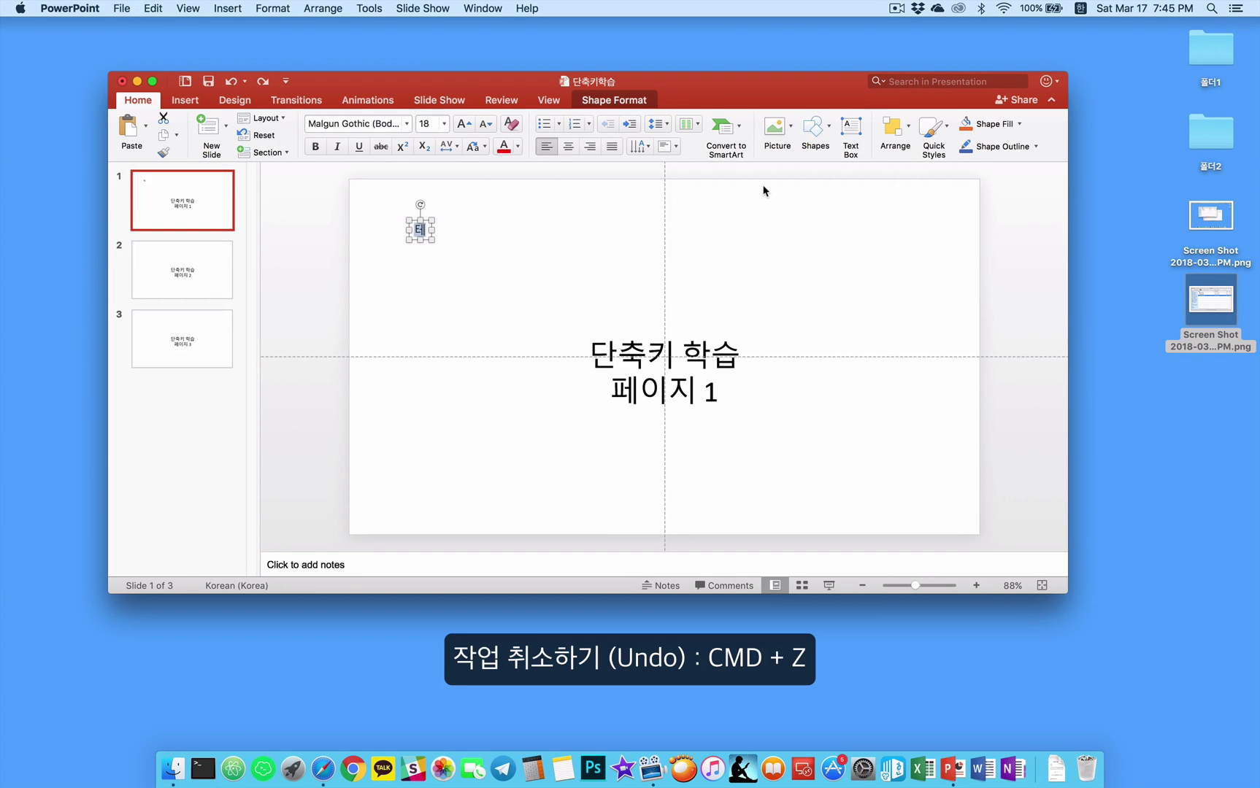
{"action": "key", "text": "super+z"}
{"action": "key", "text": "super+z"}
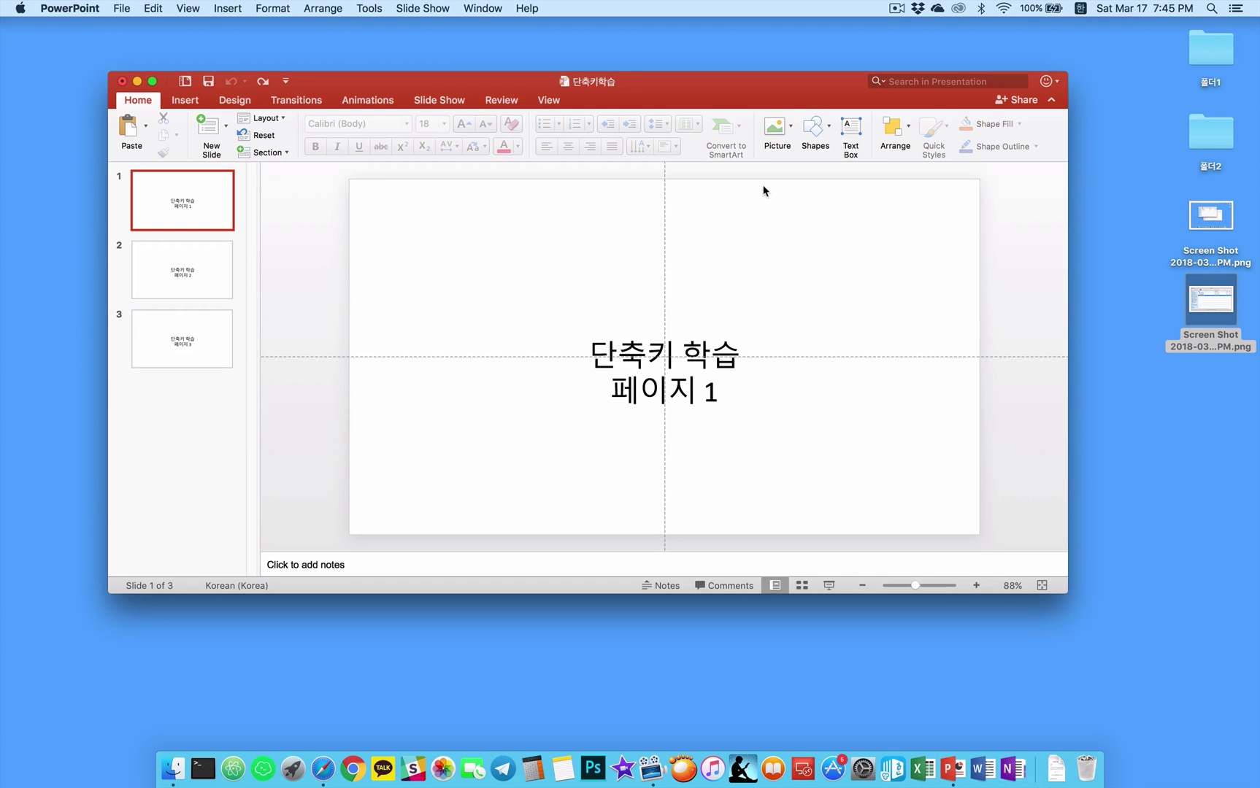
- Play the slide show from slide 3 and exit it, and play it from the first slide and exit again
{"action": "left_click", "coordinate": [213, 343]}
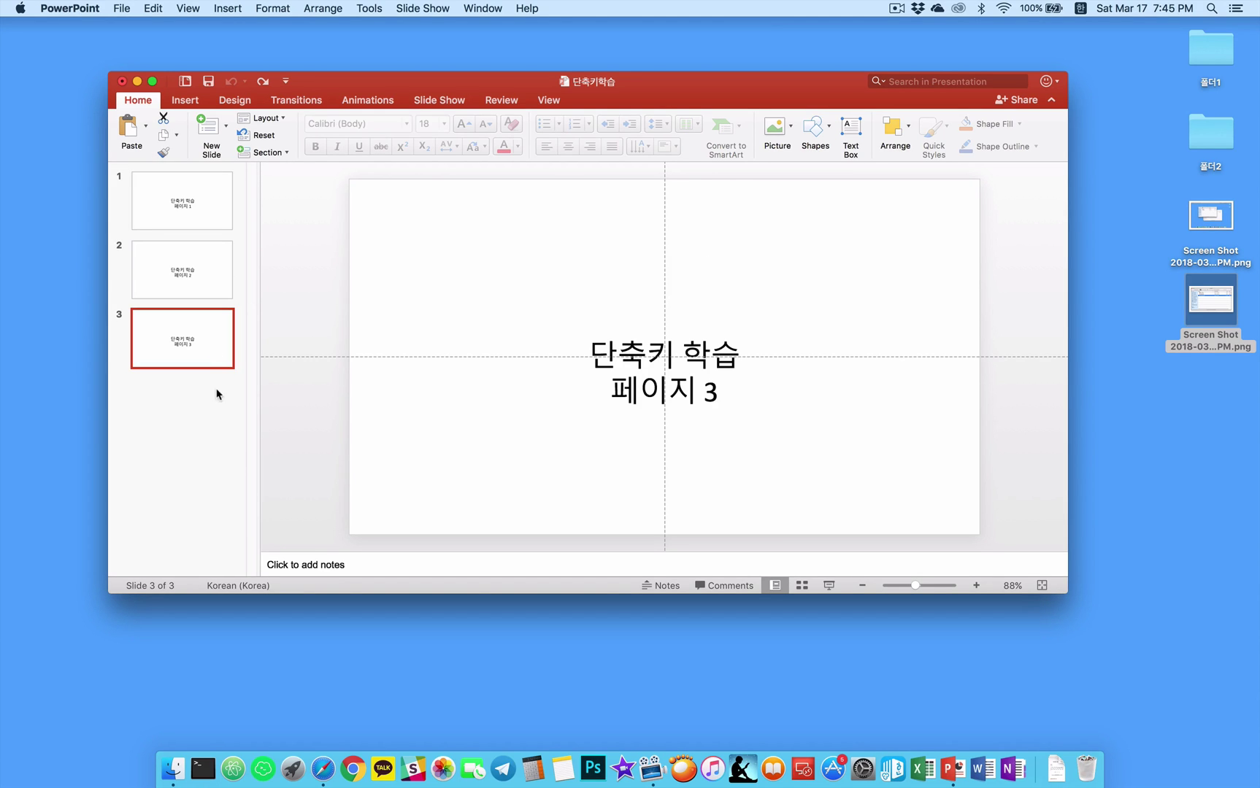
{"action": "left_click", "coordinate": [296, 327]}
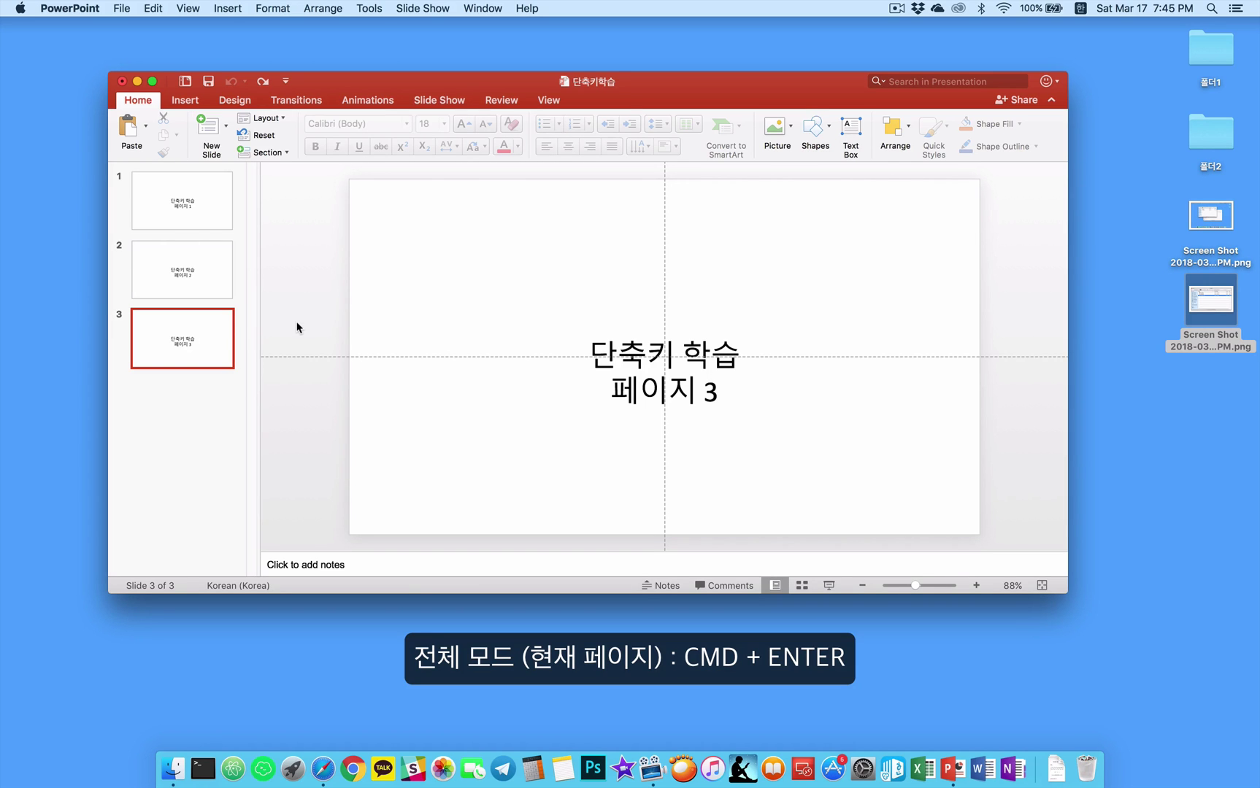
{"action": "key", "text": "super+Return"}
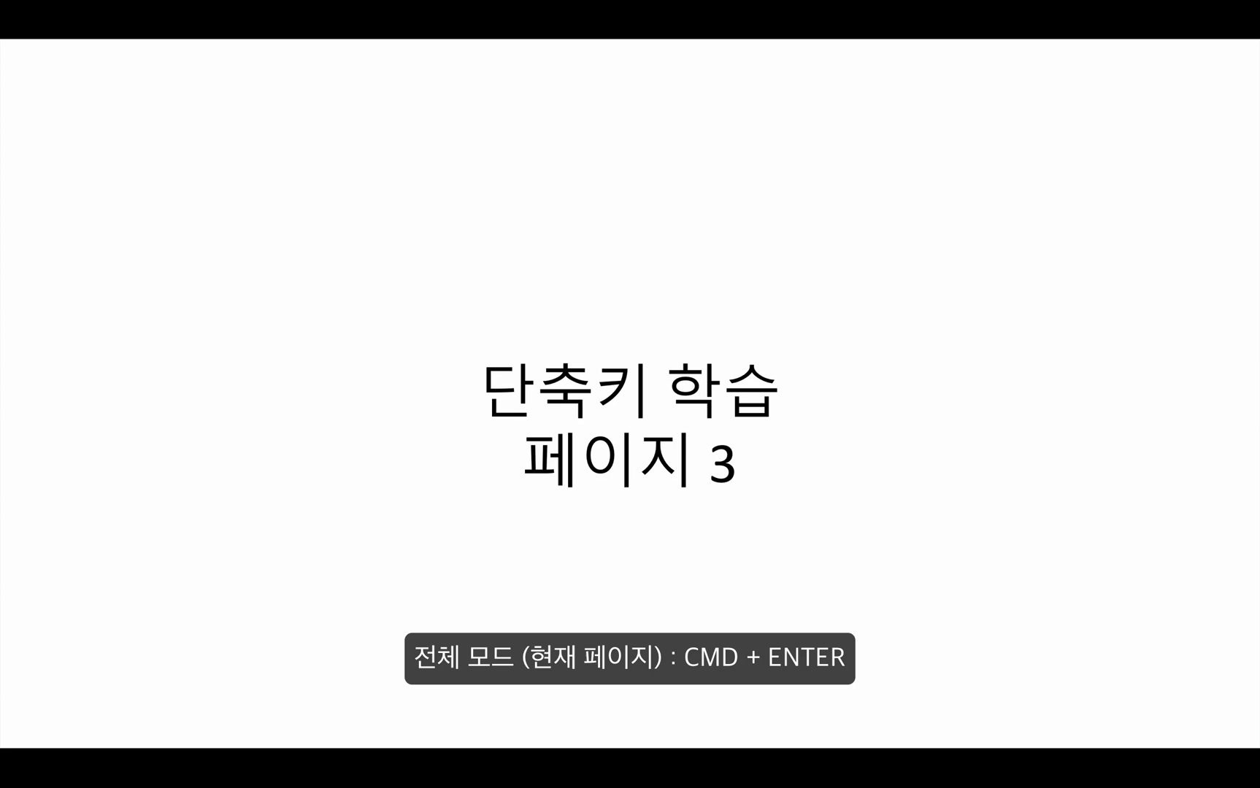
{"action": "key", "text": "Escape"}
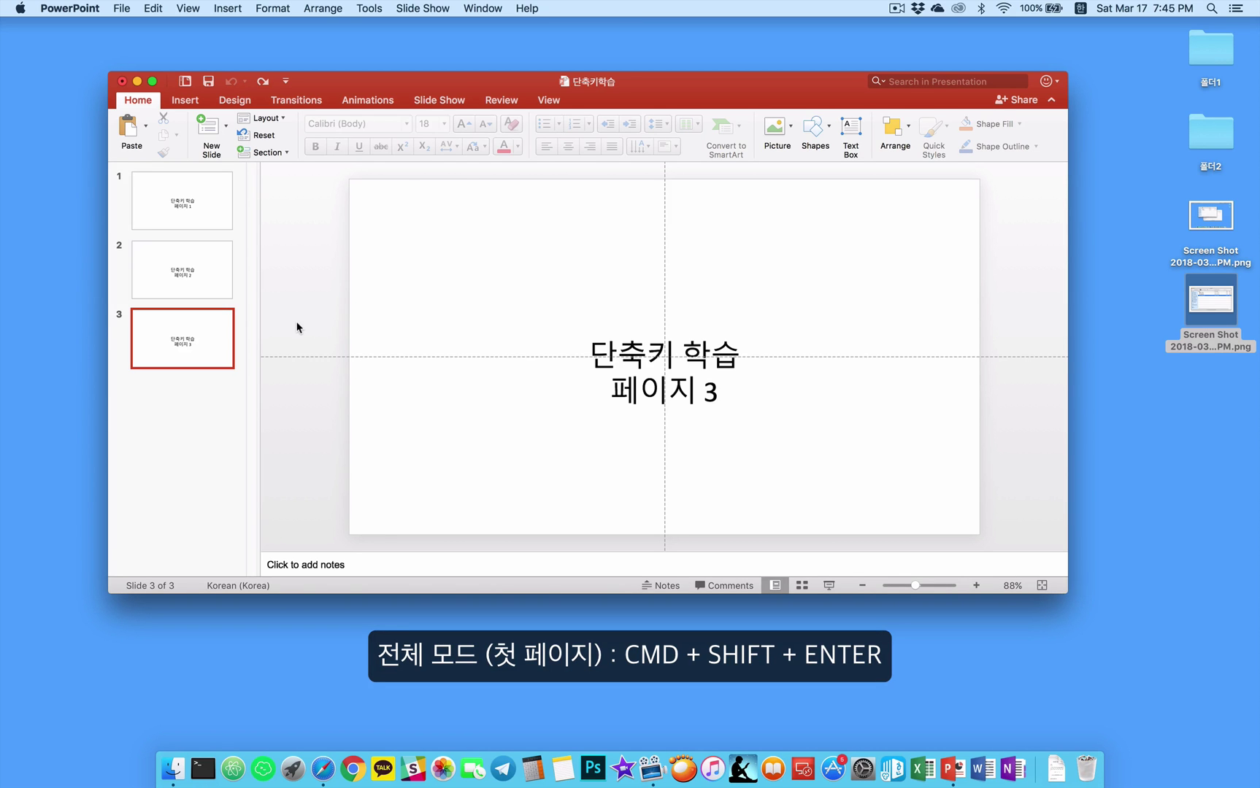
{"action": "key", "text": "super+shift+Return"}
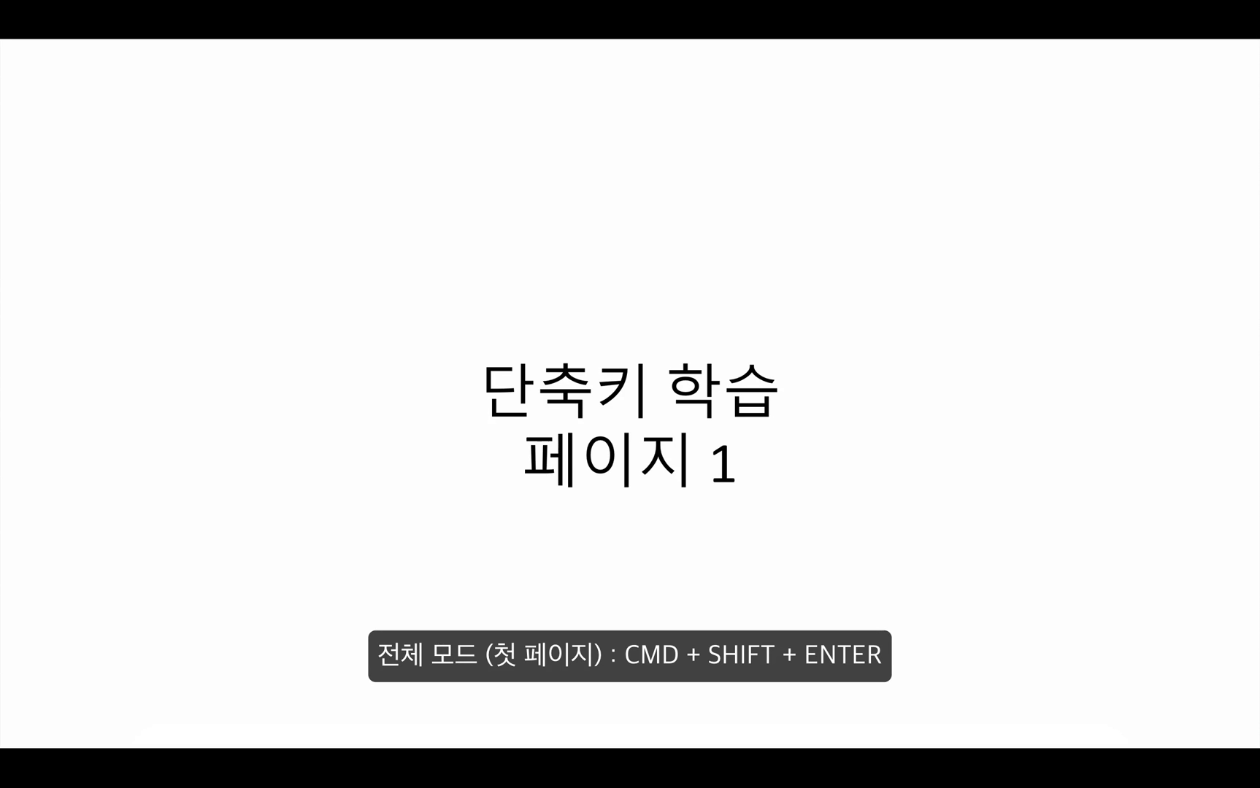
{"action": "key", "text": "Escape"}
- Save the 단축키학습 presentation and quit PowerPoint
{"action": "key", "text": "super+q"}
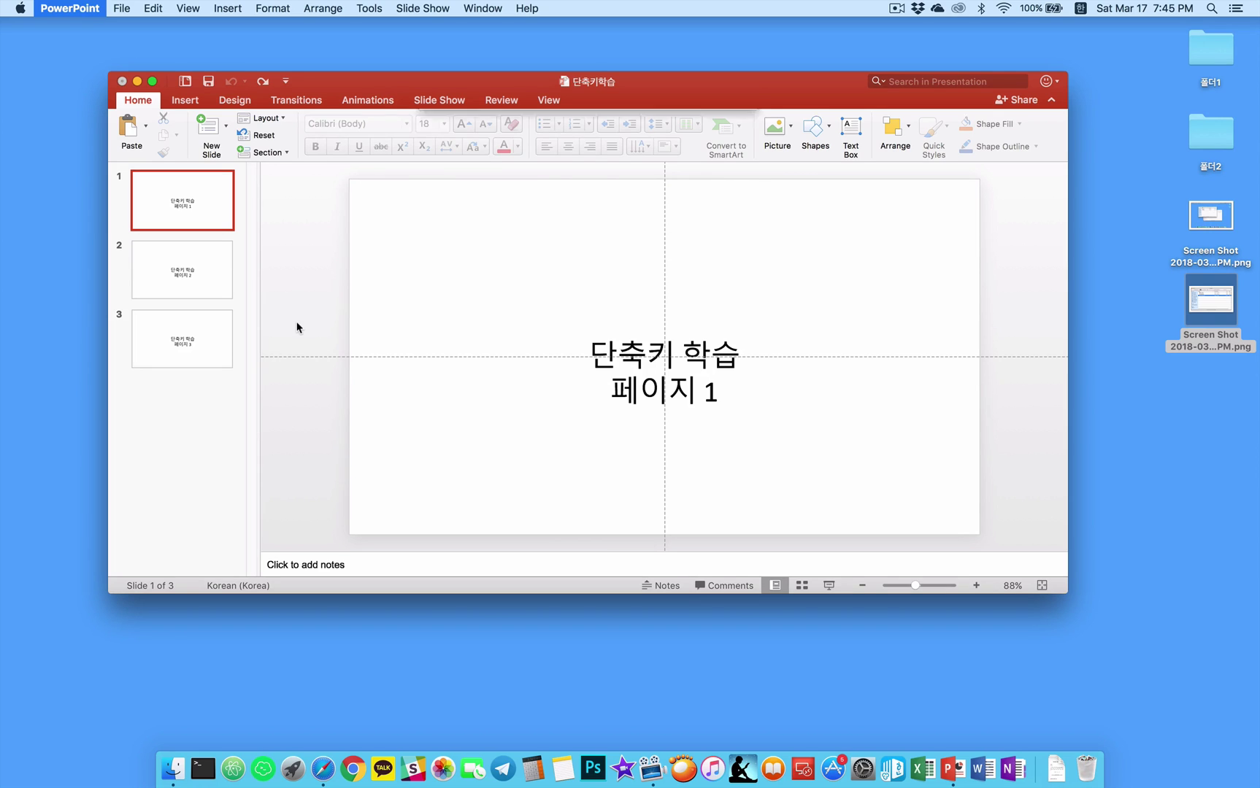
{"action": "key", "text": "Escape"}
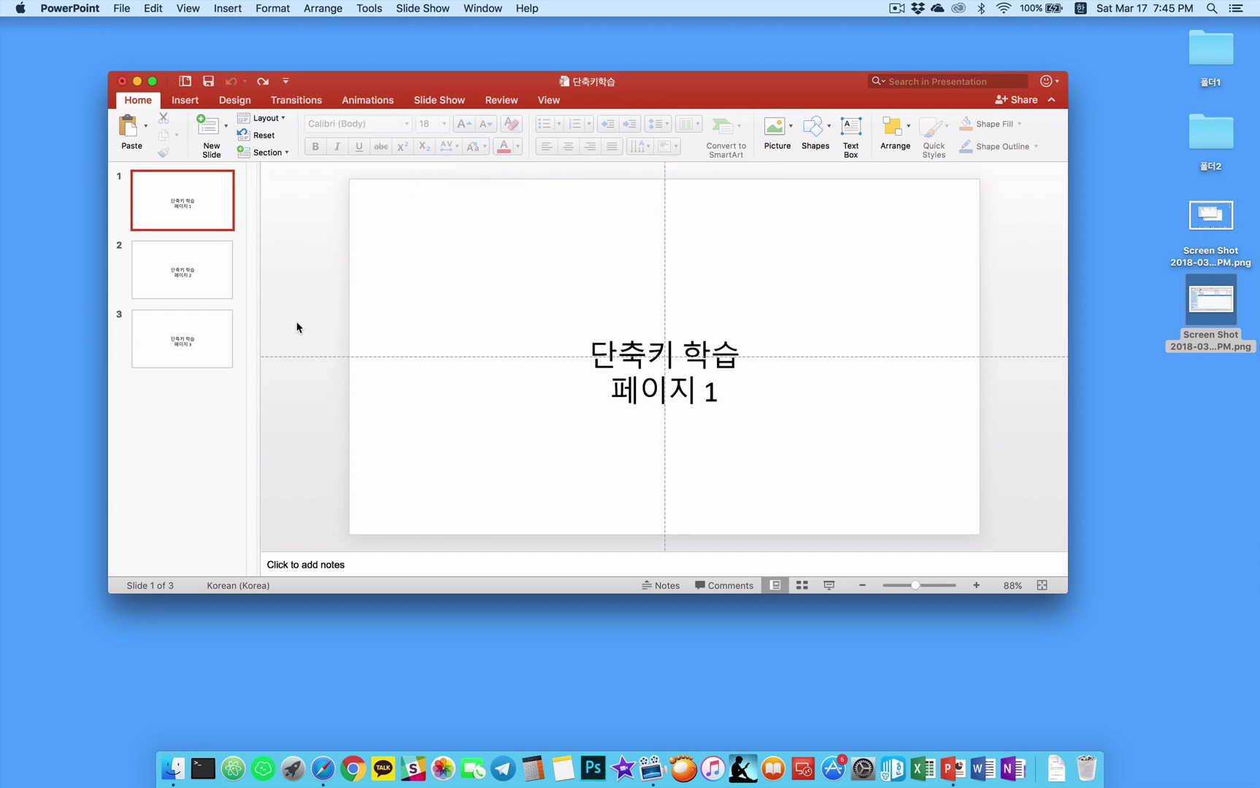
{"action": "key", "text": "super+s"}
{"action": "key", "text": "super+q"}
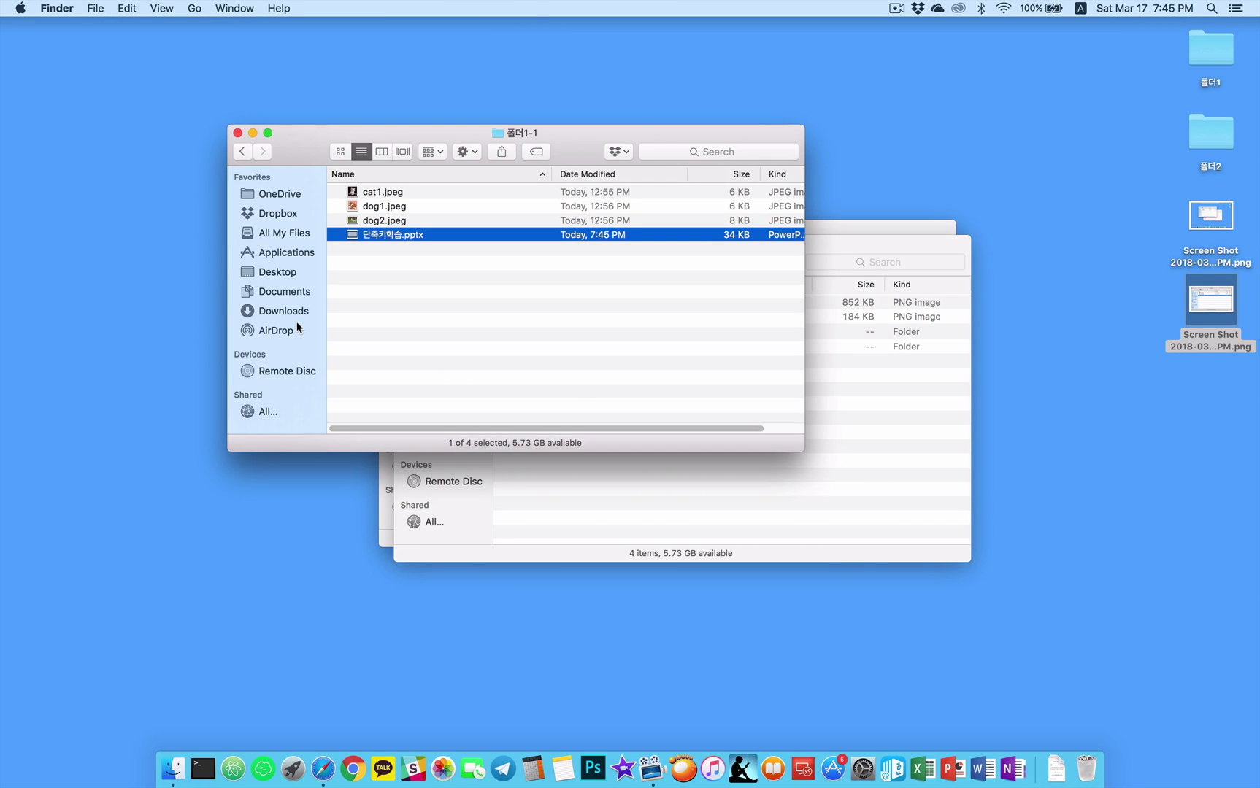
- Switch to Chrome on the NAVER page, enlarge the page by two zoom levels and return it to its original size
{"action": "left_click", "coordinate": [353, 767]}
{"action": "scroll", "coordinate": [321, 151], "scroll_direction": "down", "scroll_amount": 5}
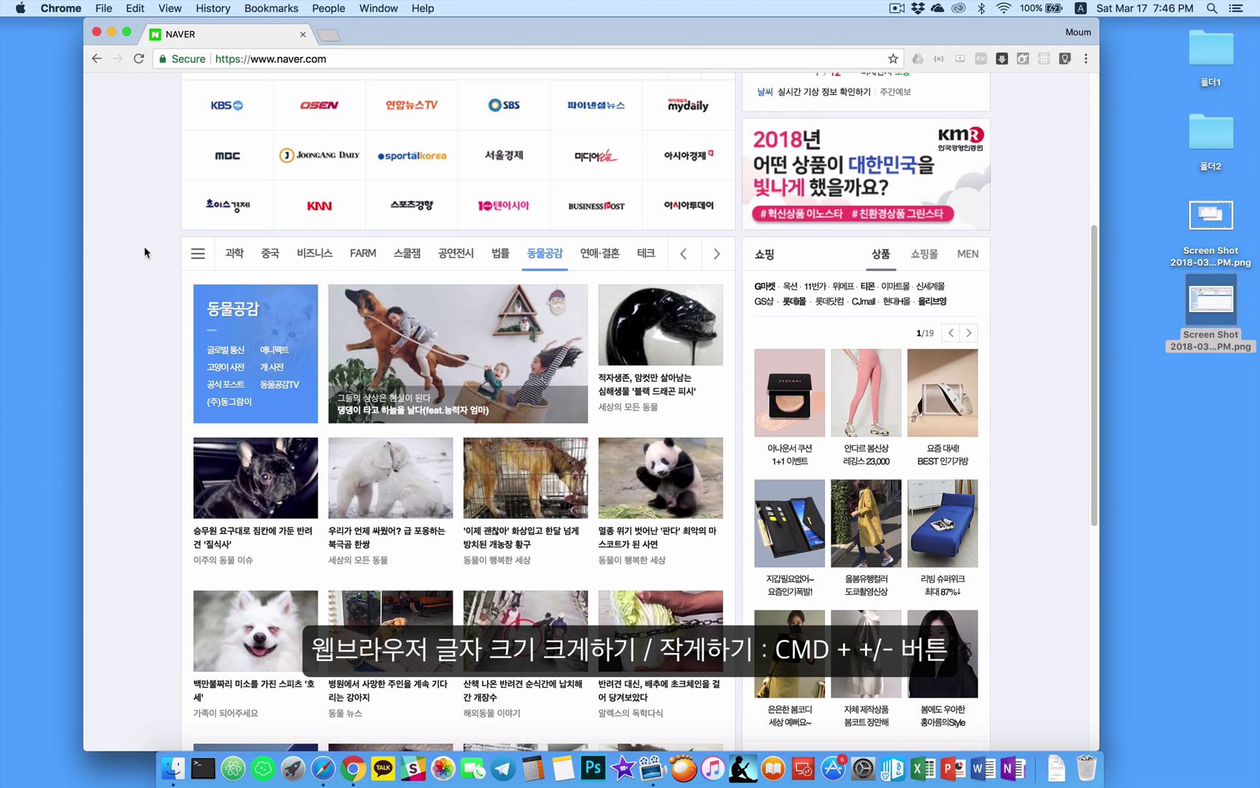
{"action": "key", "text": "super+plus"}
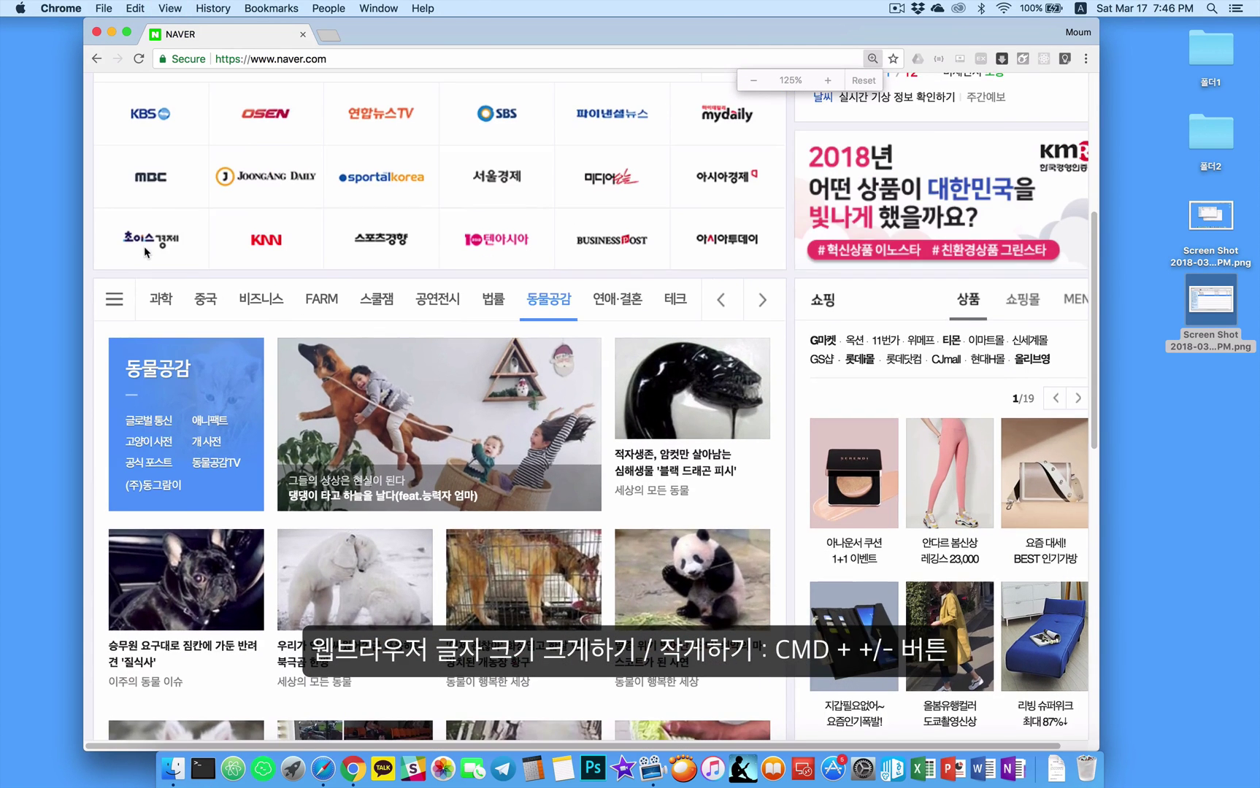
{"action": "key", "text": "super+plus"}
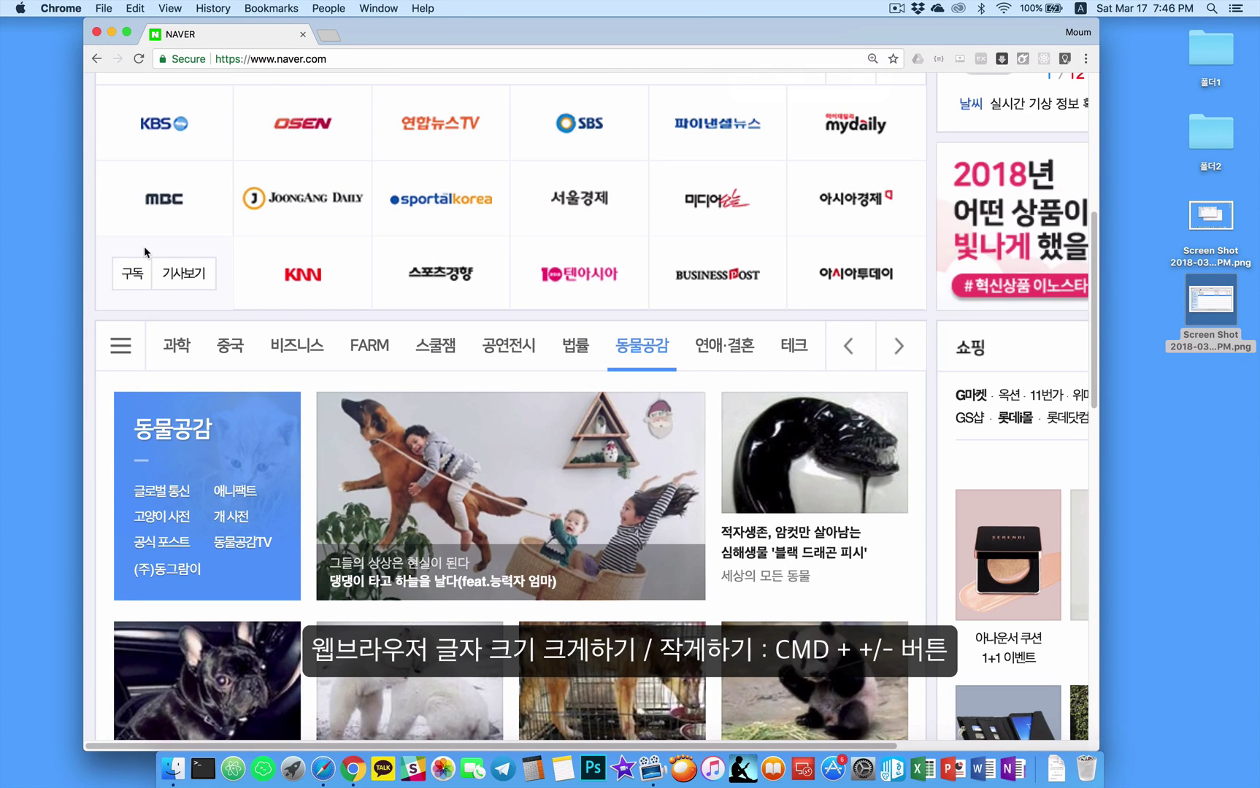
{"action": "key", "text": "super+minus"}
{"action": "key", "text": "super+minus"}
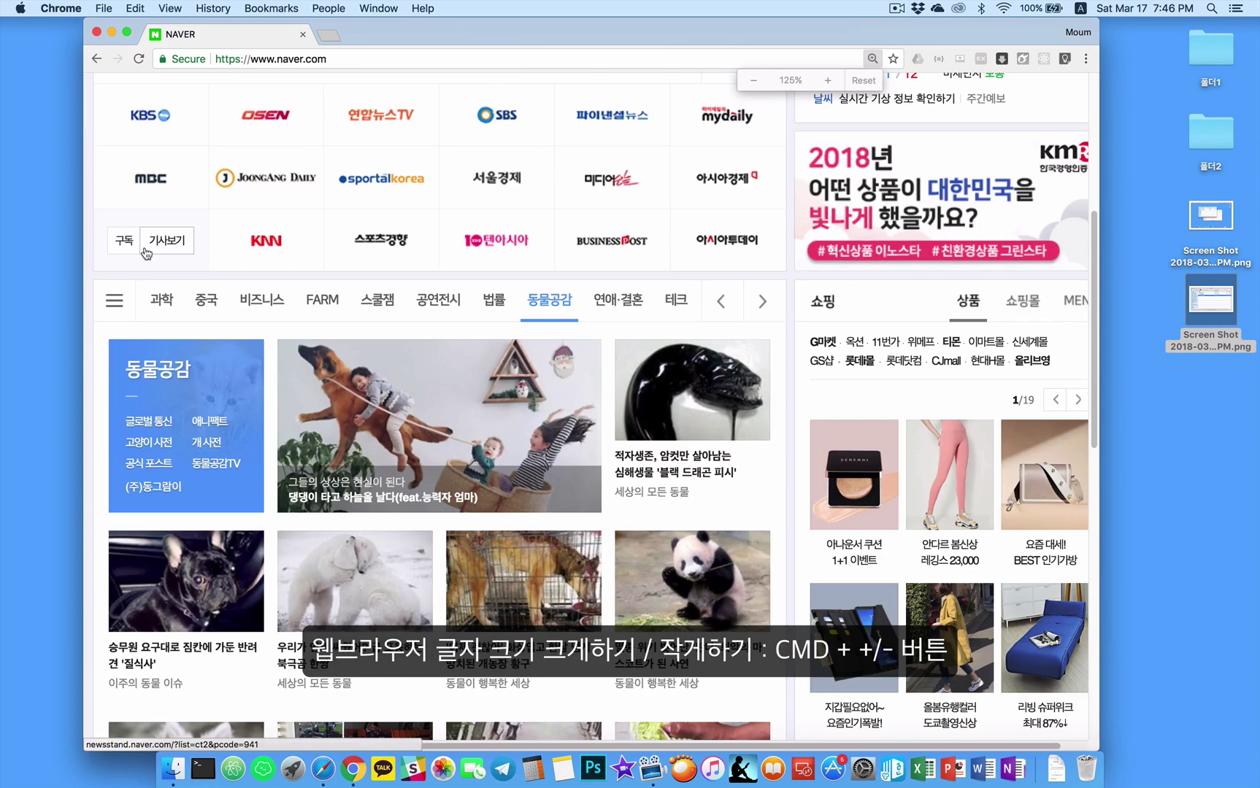
{"action": "key", "text": "super+minus"}
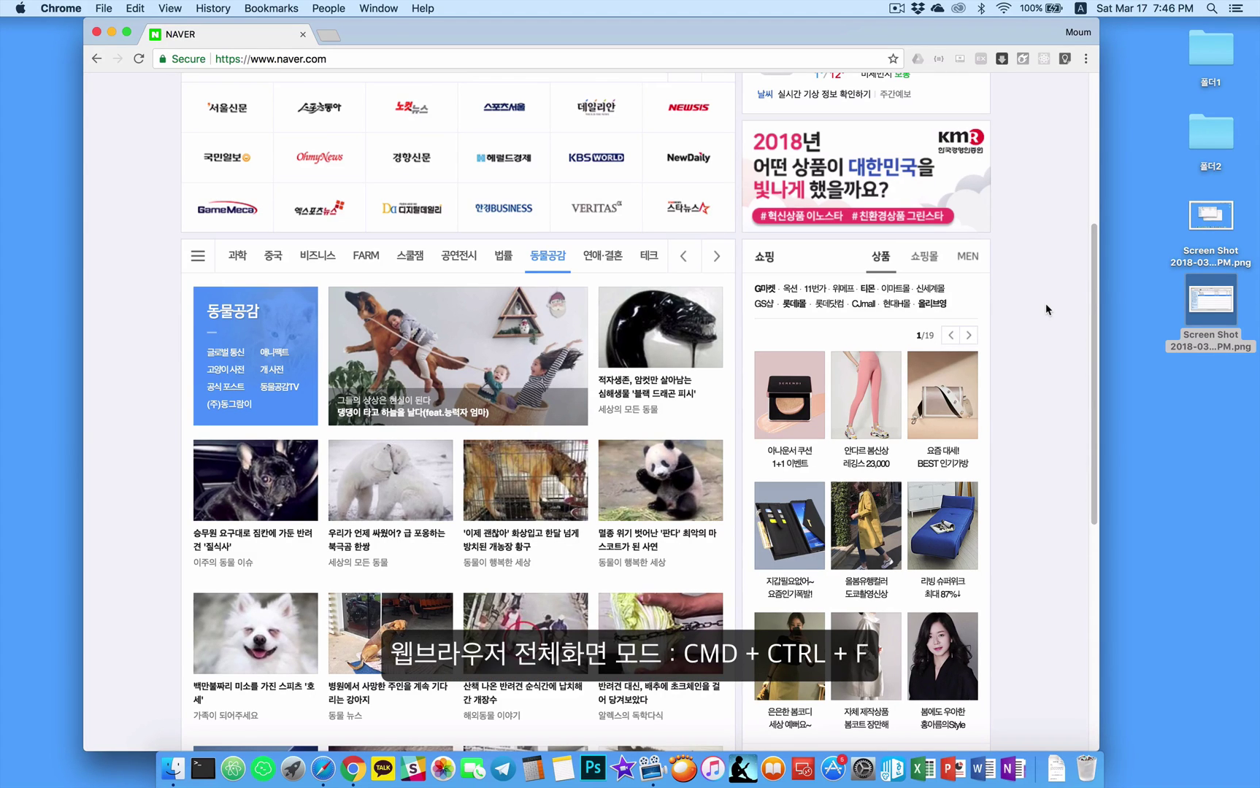
- Turn the browser's full-screen mode on and off, and bookmark the page as NAVER in the Bookmarks Bar
{"action": "key", "text": "ctrl+super+f"}
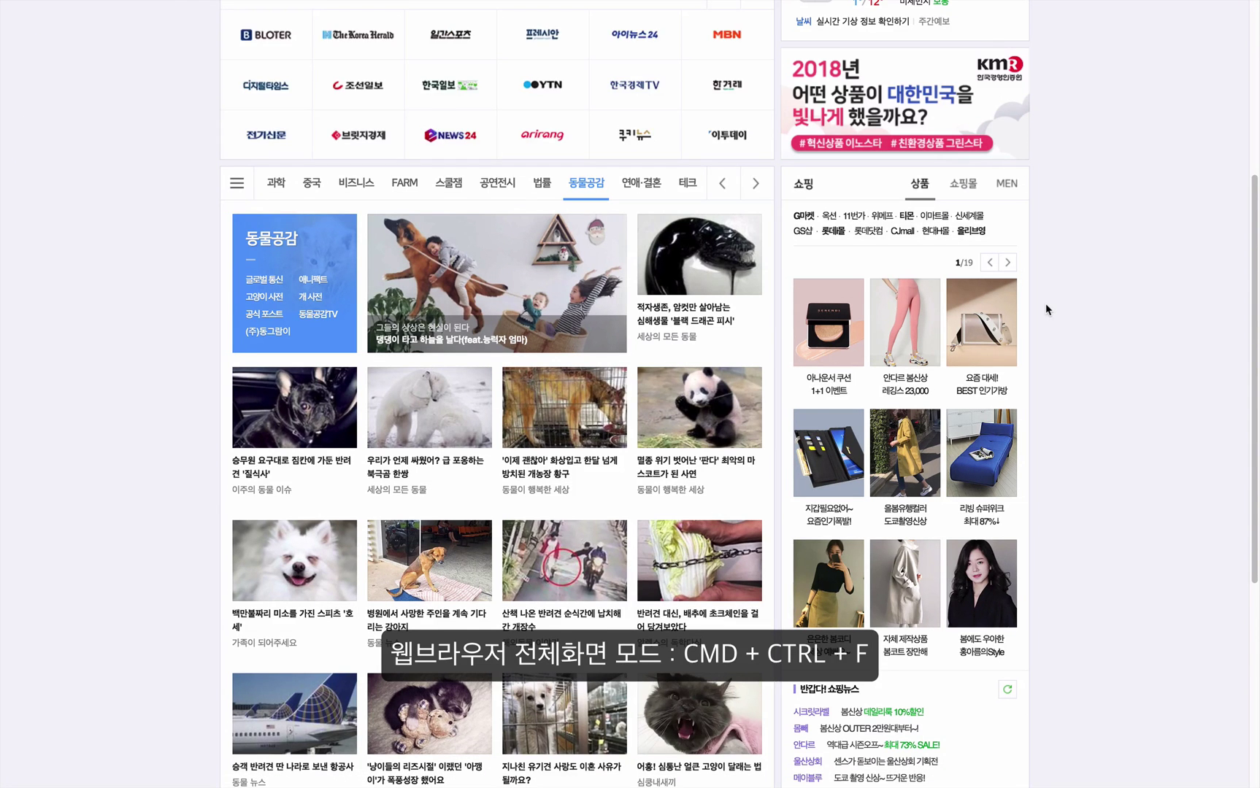
{"action": "key", "text": "ctrl+super+f"}
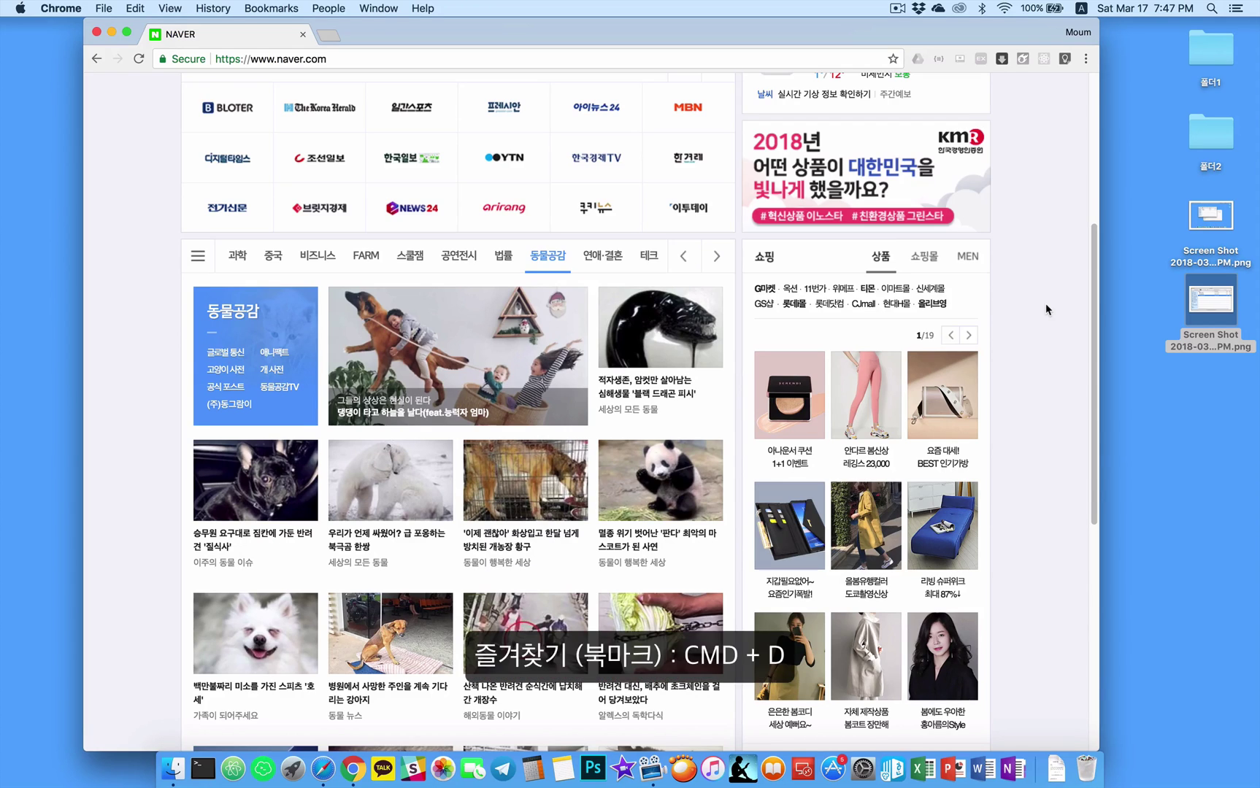
{"action": "key", "text": "super+d"}
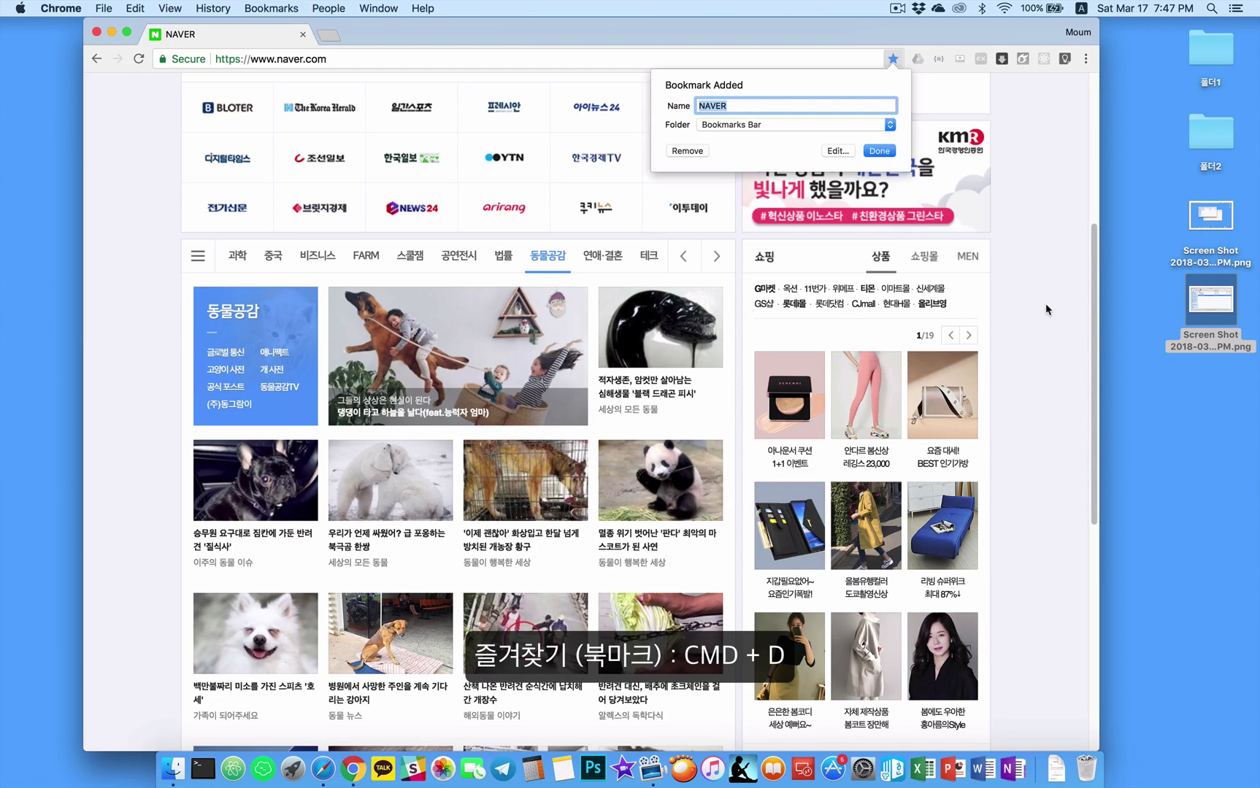
{"action": "left_click", "coordinate": [885, 152]}
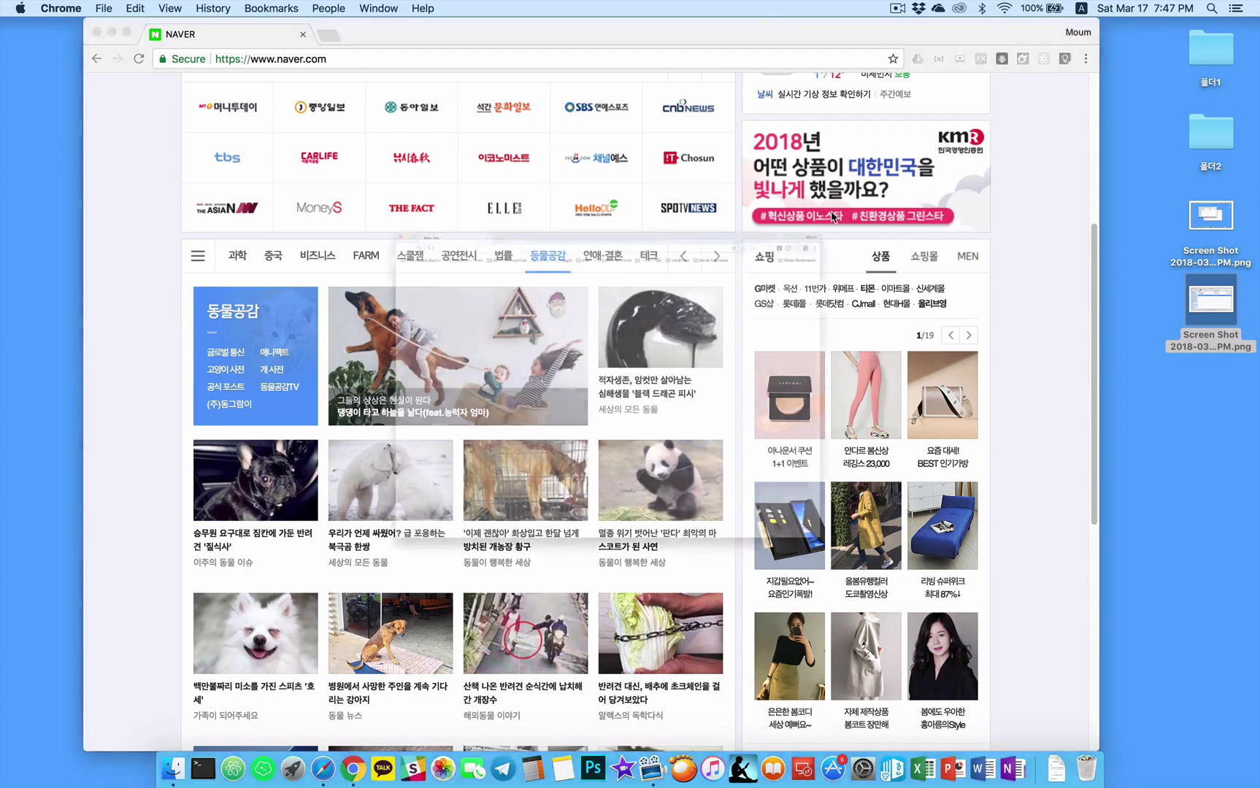
- Open additional browser windows and cycle through them until the NAVER window is in front
{"action": "key", "text": "super+n"}
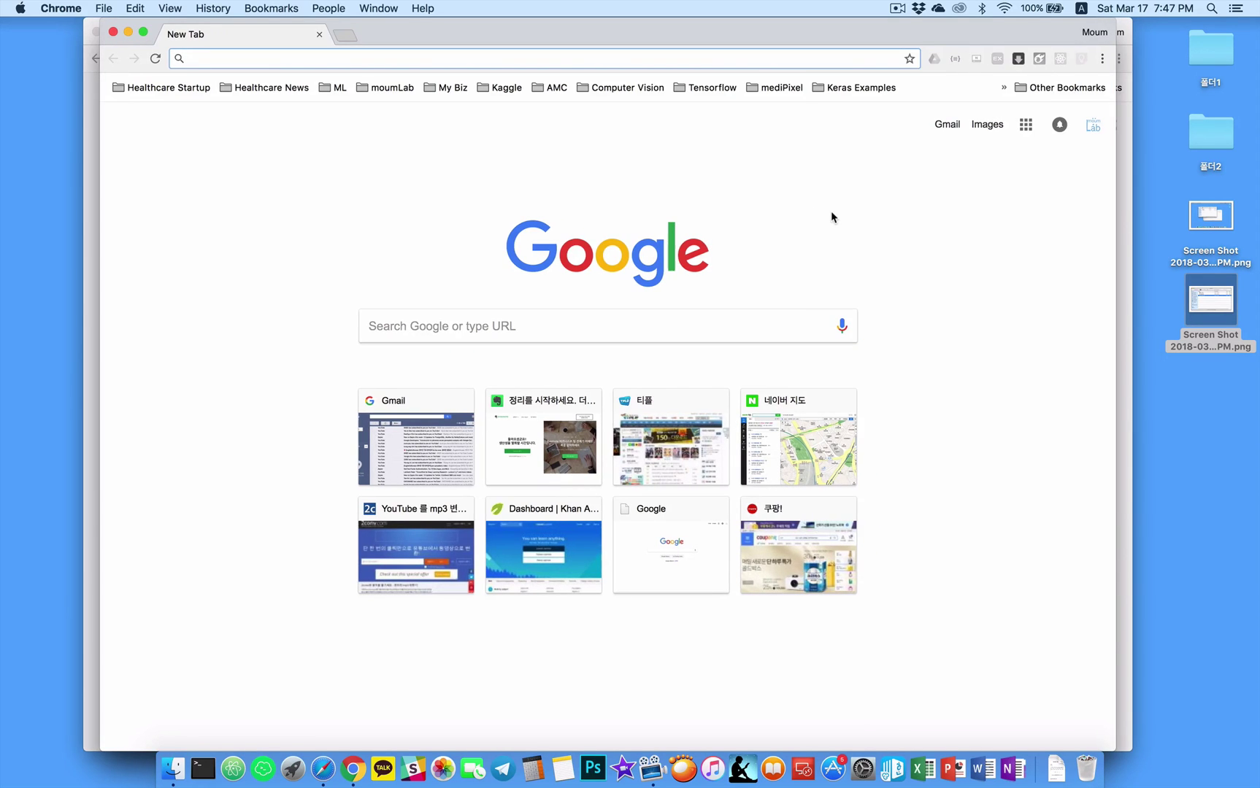
{"action": "key", "text": "super+w"}
{"action": "key", "text": "super+grave"}
{"action": "key", "text": "super+grave"}
{"action": "key", "text": "super+grave"}
{"action": "key", "text": "super+grave"}
{"action": "key", "text": "super+grave"}
{"action": "key", "text": "super+grave"}
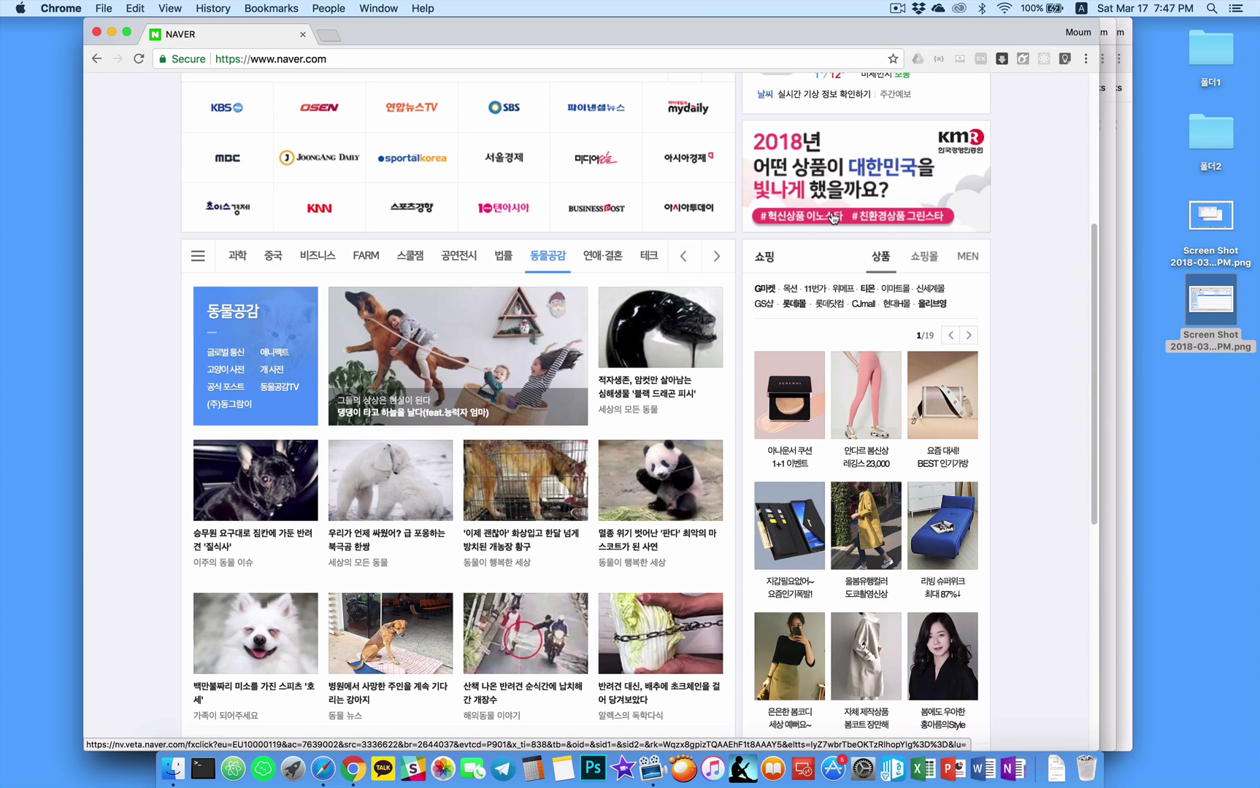
- Open a new tab beside the NAVER tab and load daum.net in it
{"action": "key", "text": "super+t"}
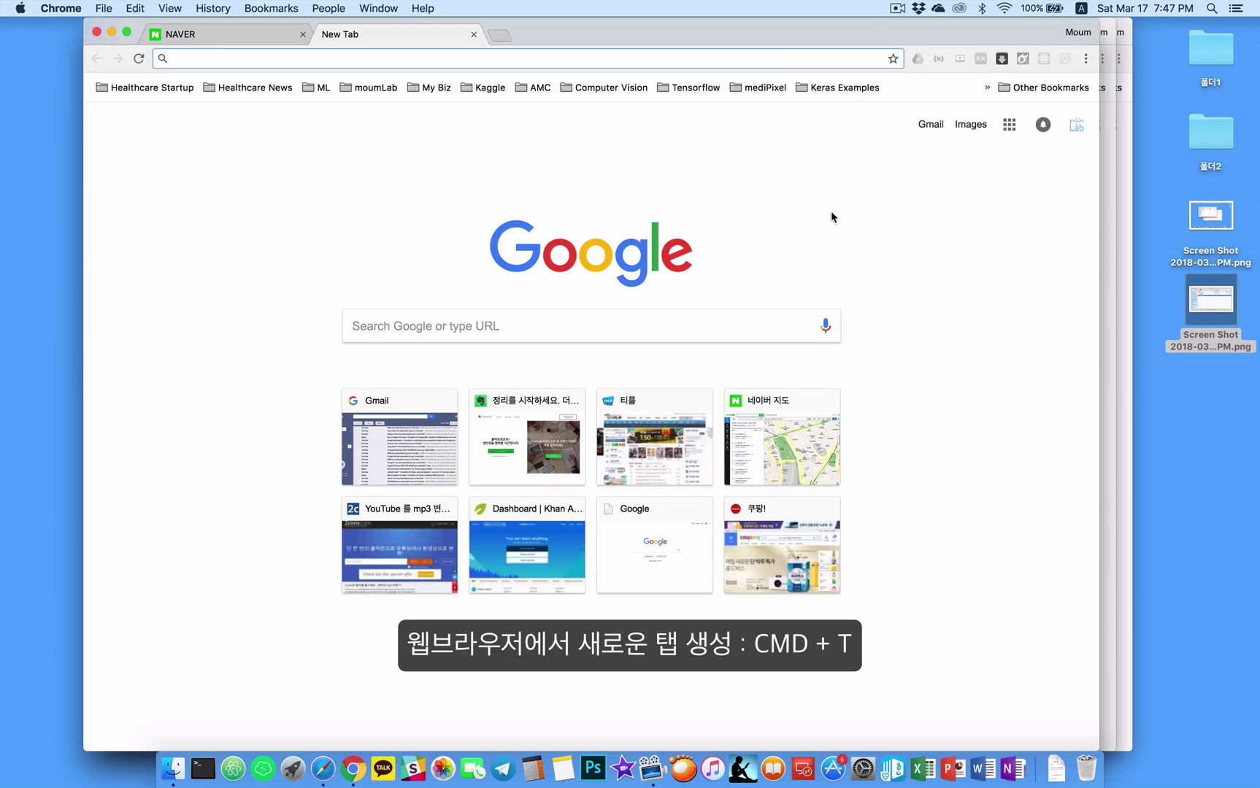
{"action": "type", "text": "daum.net"}
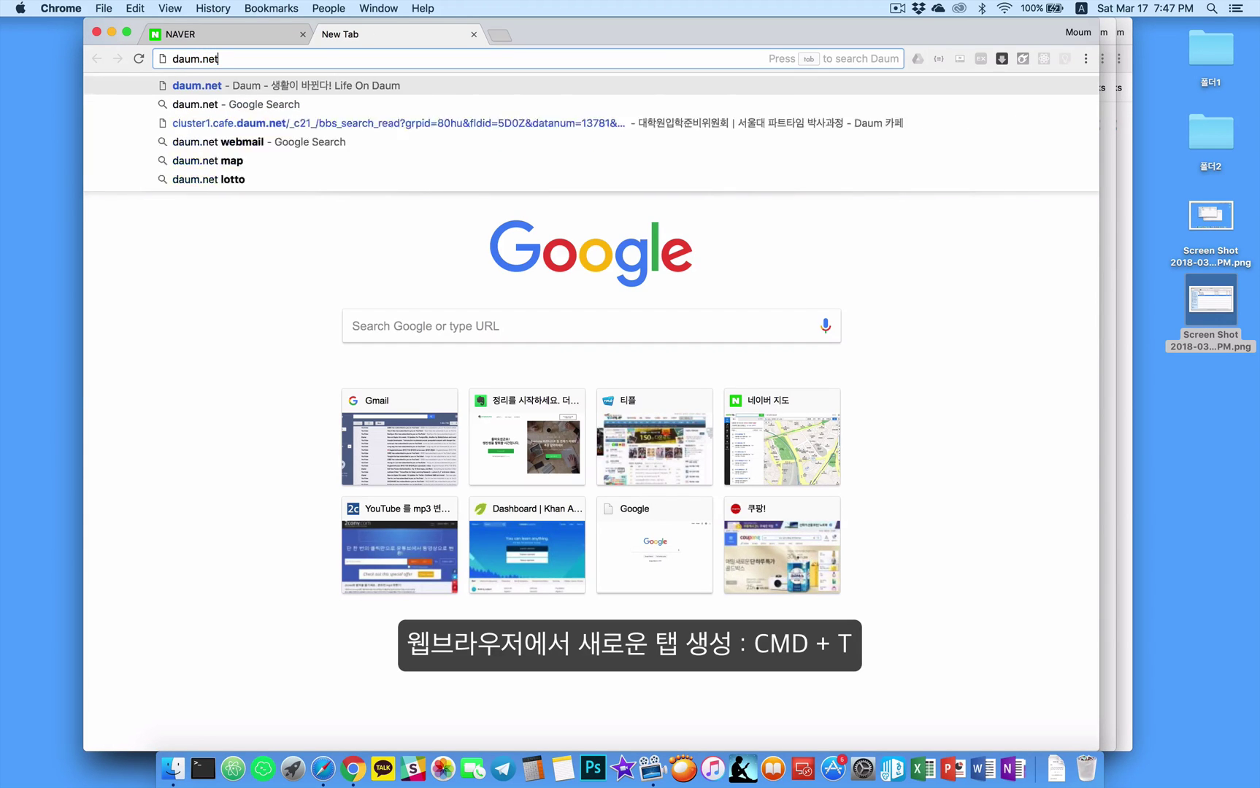
{"action": "key", "text": "Return"}
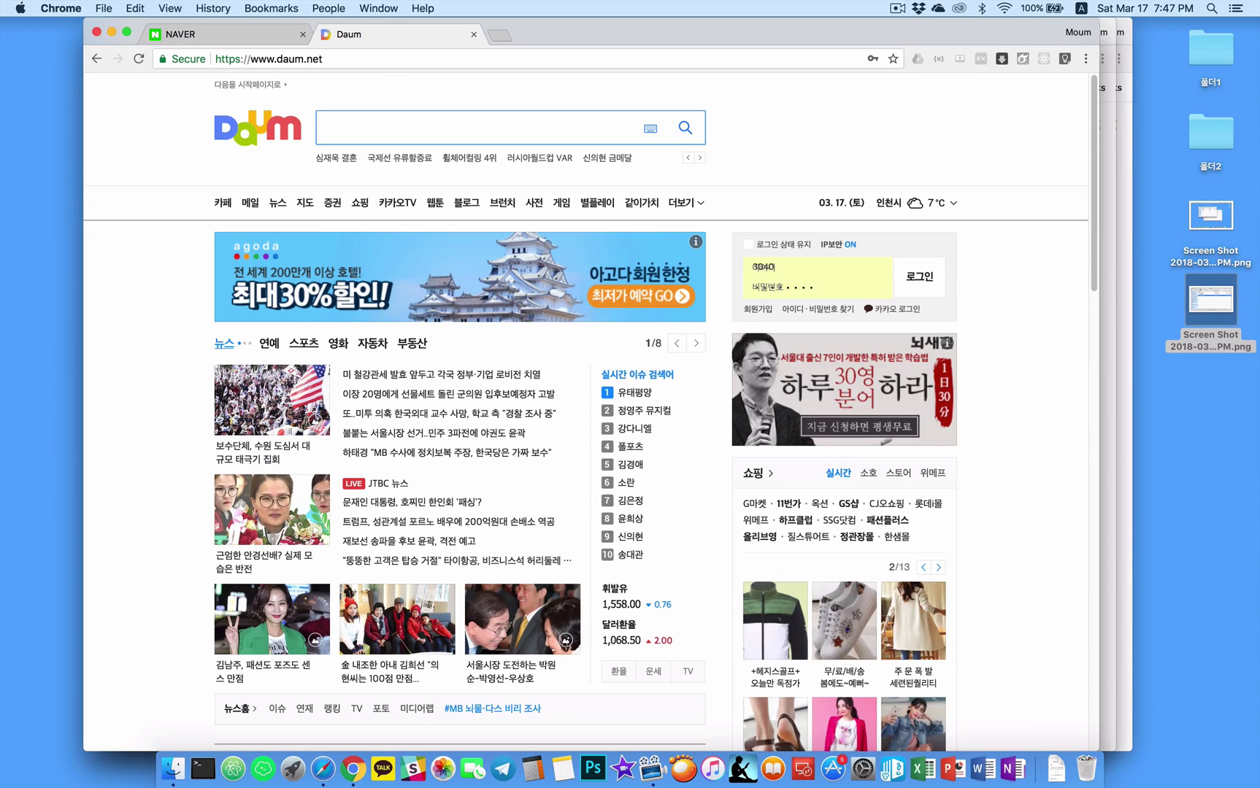
- Switch to Finder and back to Chrome, and cycle between the NAVER and Daum tabs, ending on Daum
{"action": "key", "text": "super+Tab"}
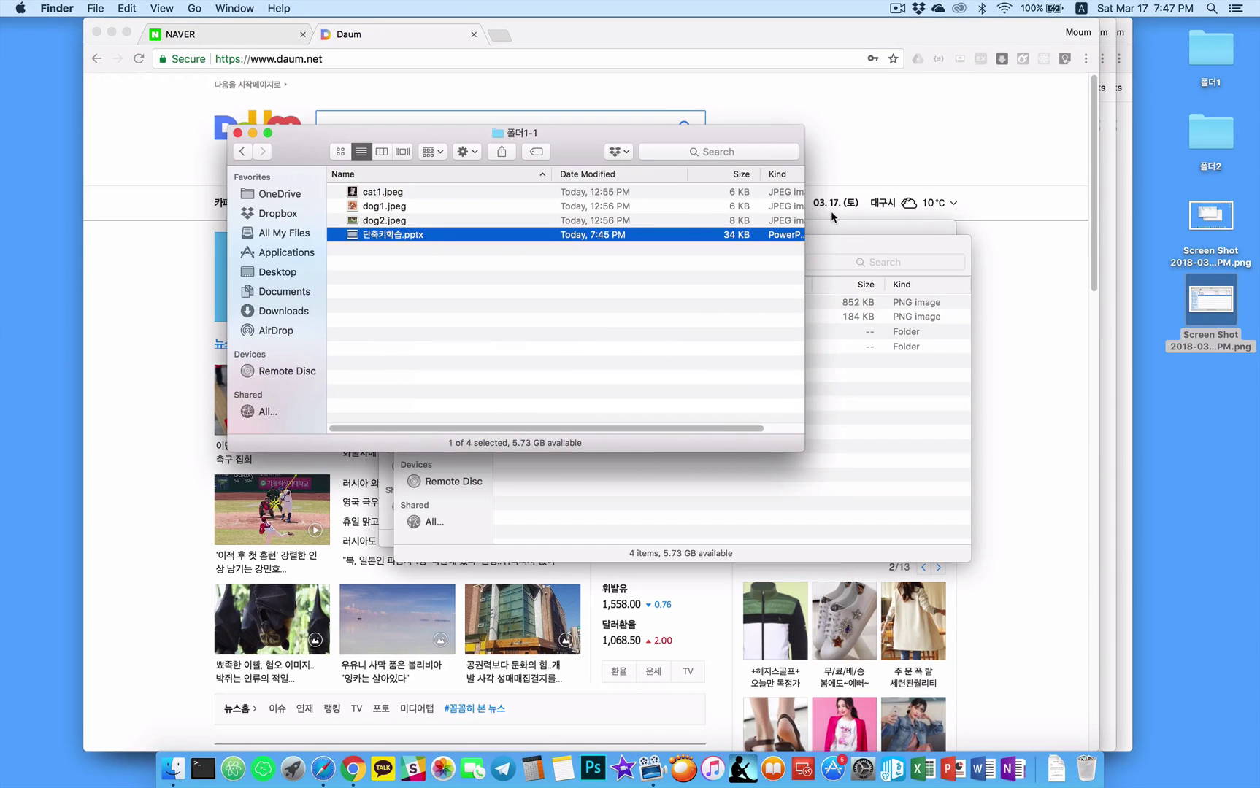
{"action": "key", "text": "super+Tab"}
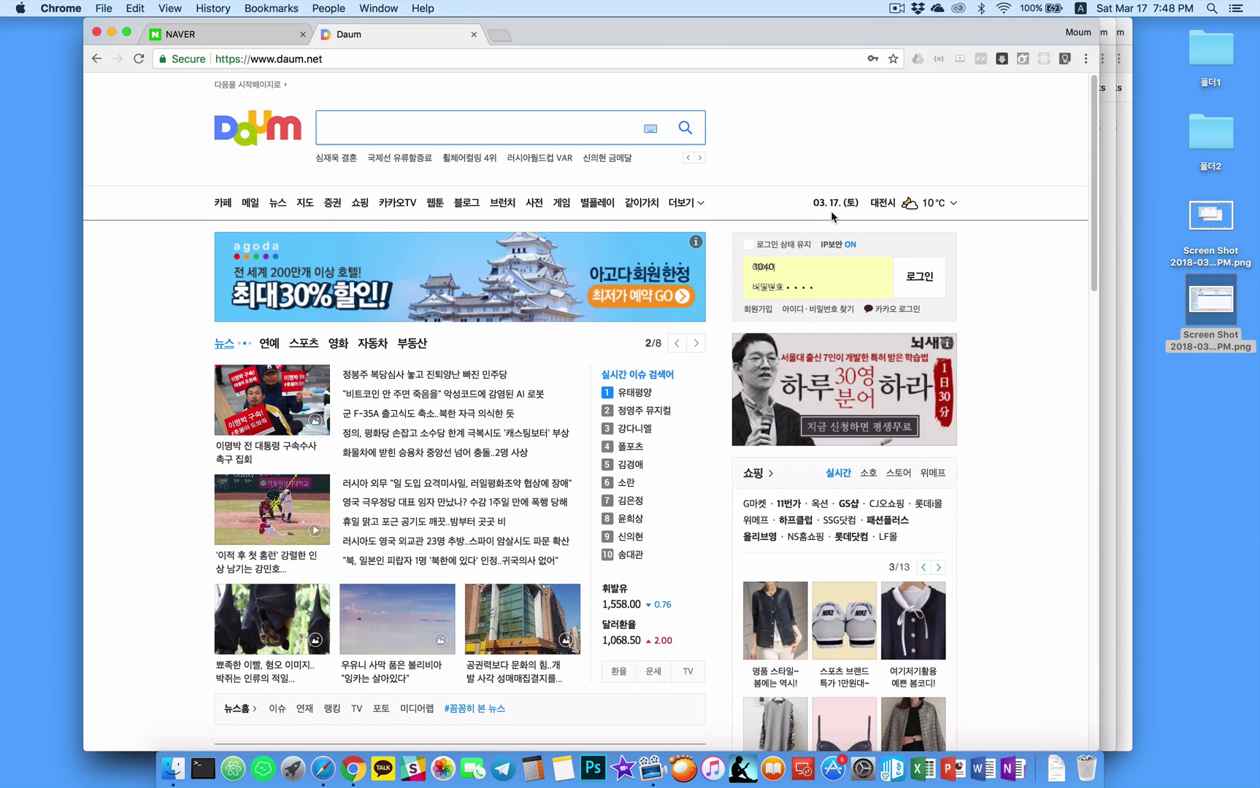
{"action": "key", "text": "ctrl+Tab"}
{"action": "key", "text": "ctrl+Tab"}
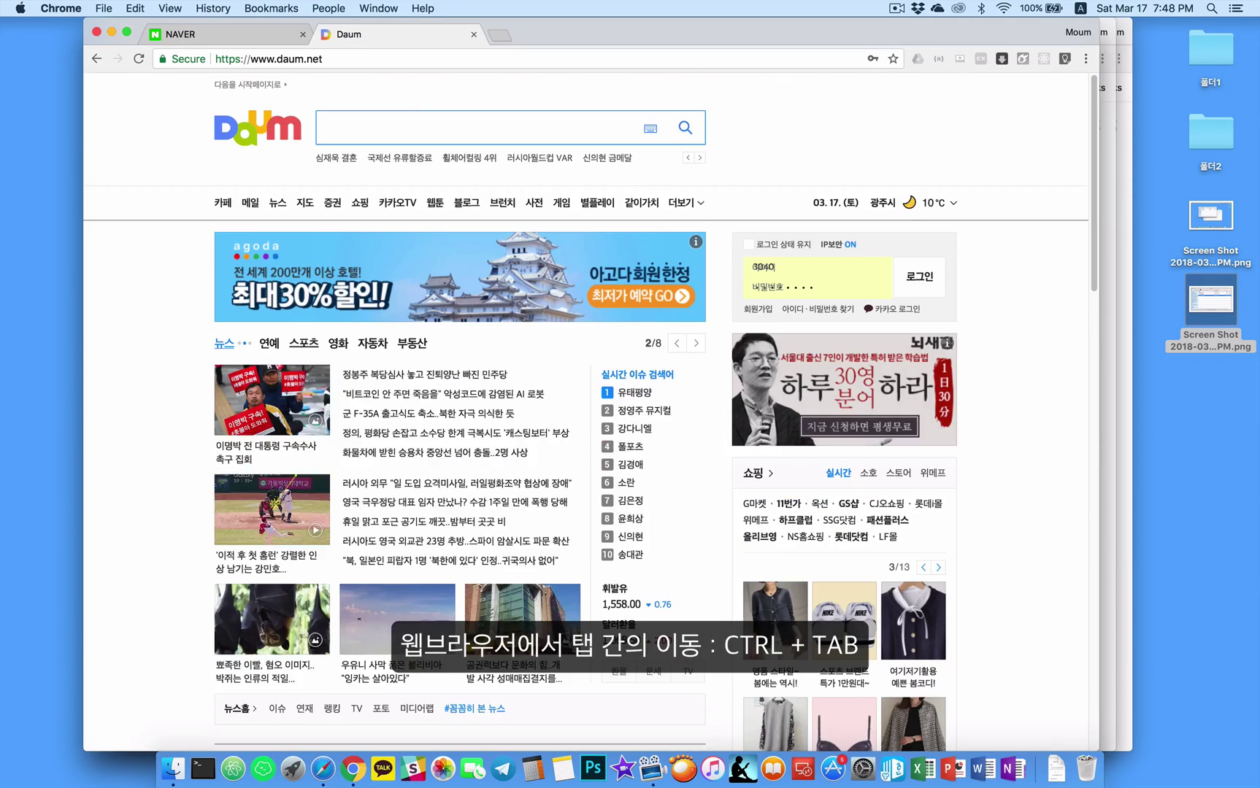
{"action": "key", "text": "ctrl+Tab"}
{"action": "key", "text": "ctrl+Tab"}
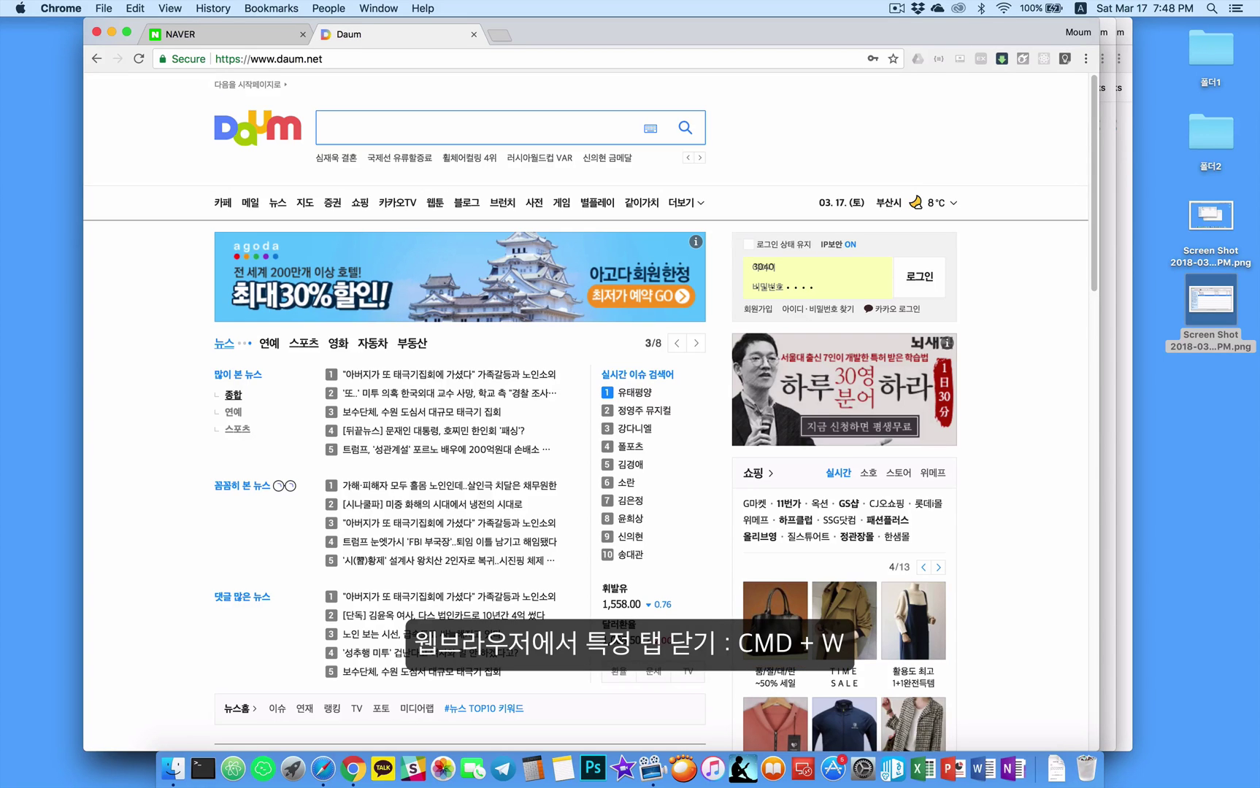
- Close the Daum tab and open three new empty tabs beside the NAVER tab
{"action": "key", "text": "super+w"}
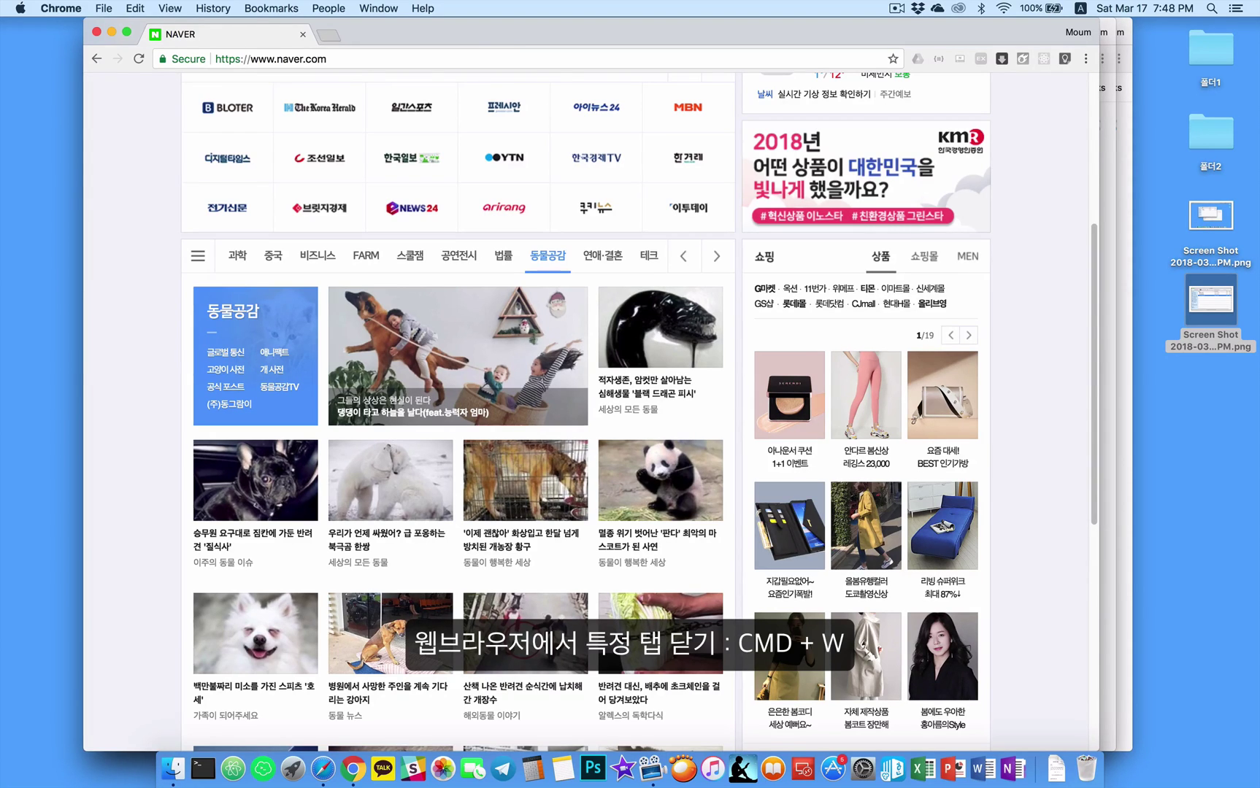
{"action": "key", "text": "super+t"}
{"action": "key", "text": "super+t"}
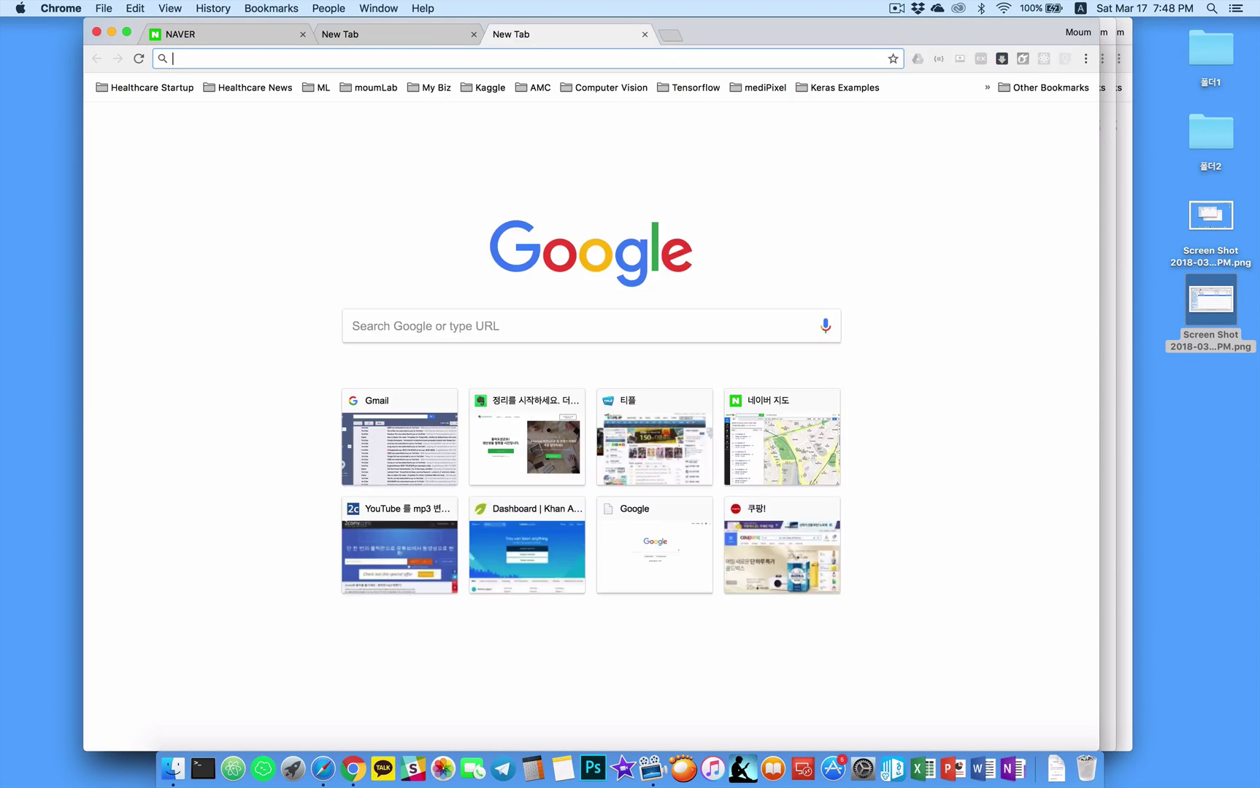
{"action": "key", "text": "super+t"}
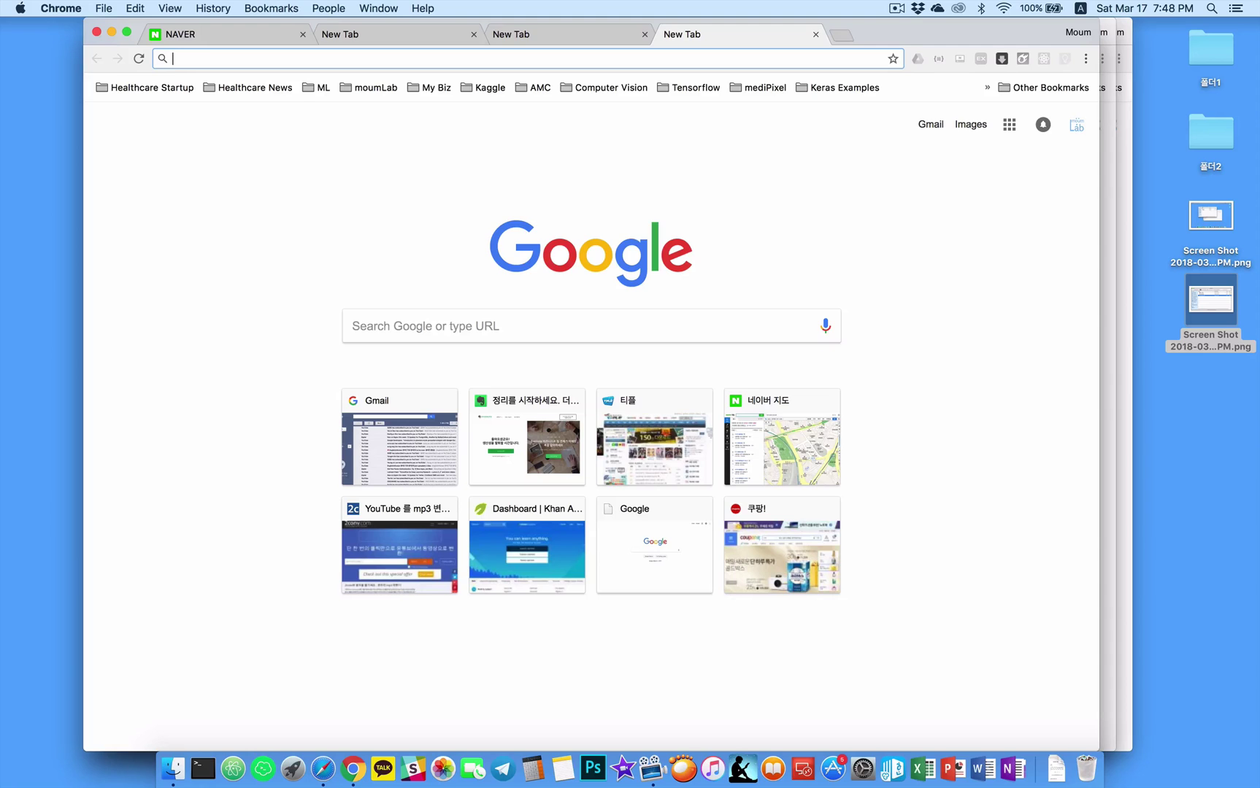
- Close two of the empty new tabs and quit Chrome with all its windows
{"action": "key", "text": "super+w"}
{"action": "key", "text": "super+w"}
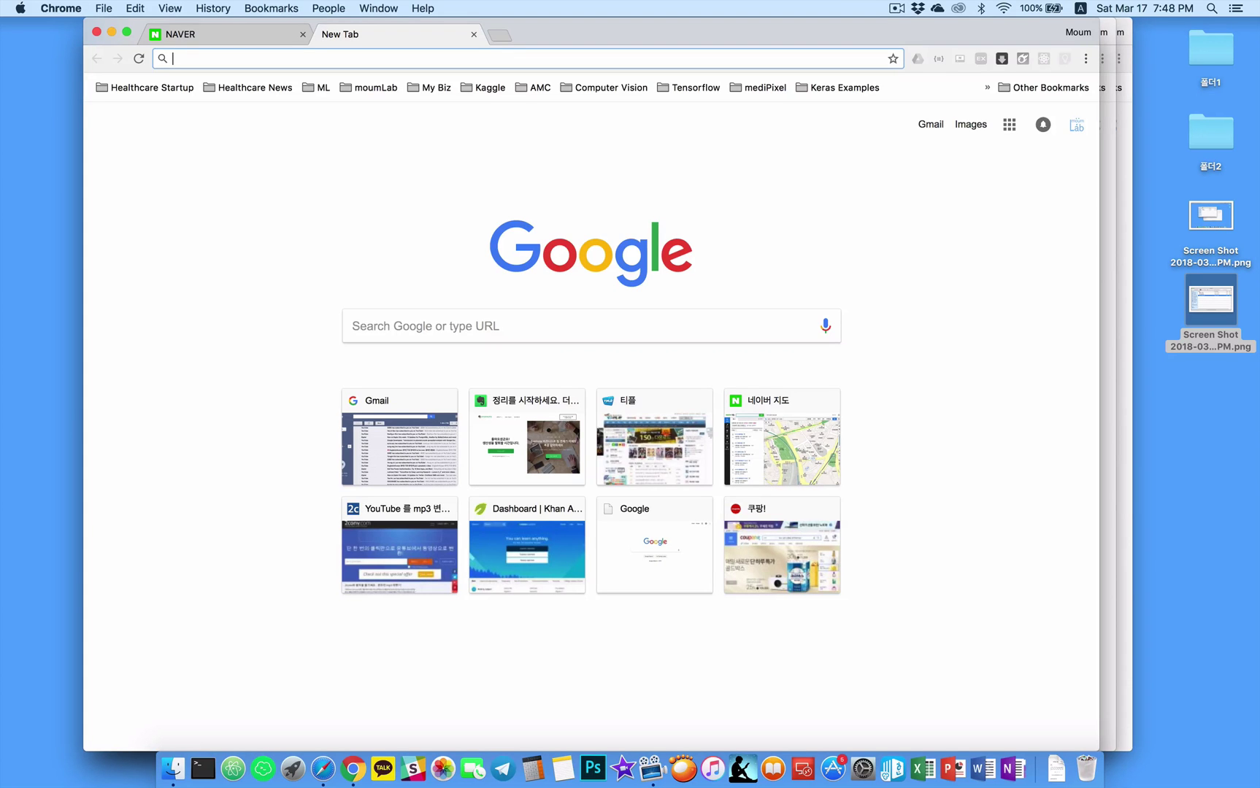
{"action": "key", "text": "super+q"}
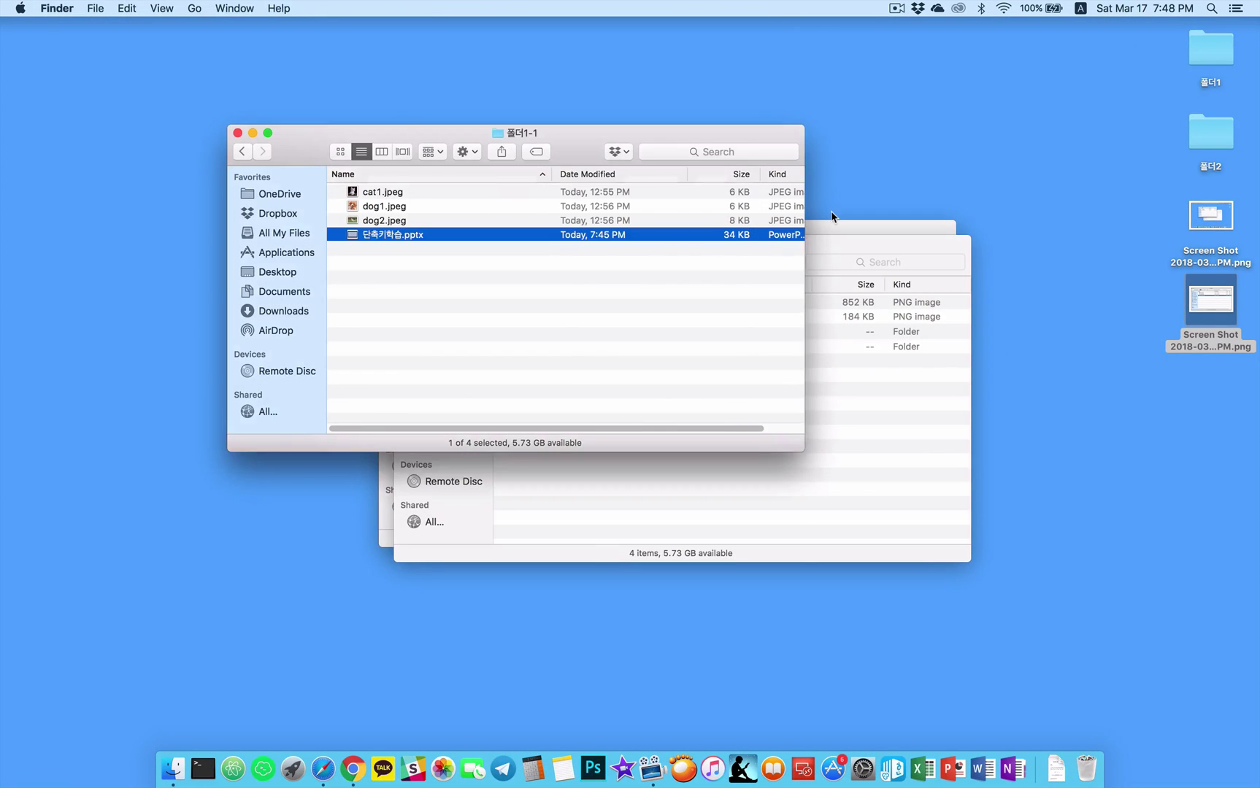